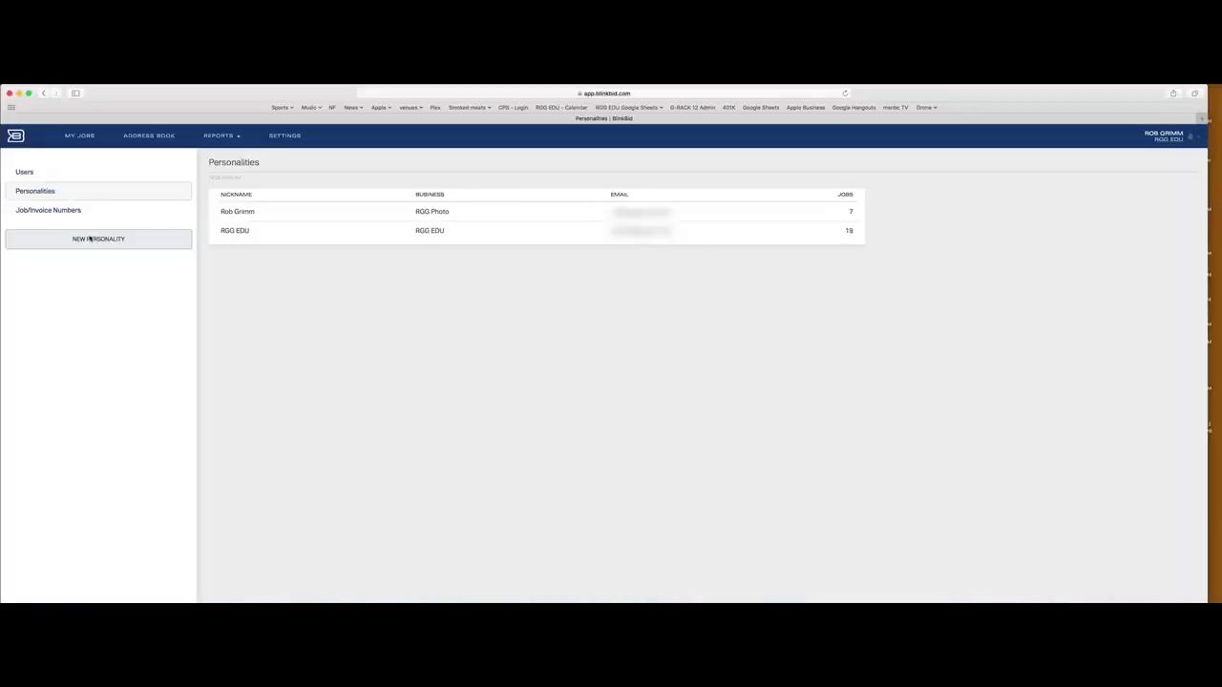
Create a new personality nicknamed RGG EDU 2 with Commercial Photography as its default item catalog
{"action": "left_click", "coordinate": [90, 240]}
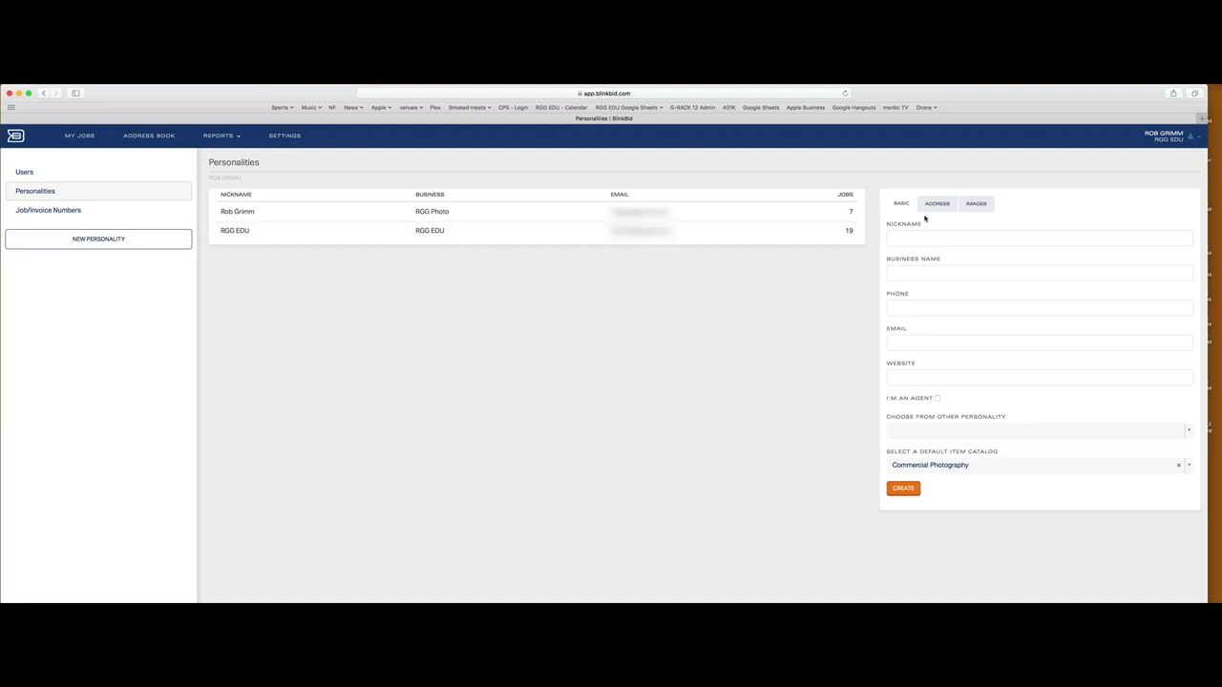
{"action": "left_click", "coordinate": [942, 237]}
{"action": "left_click", "coordinate": [1177, 467]}
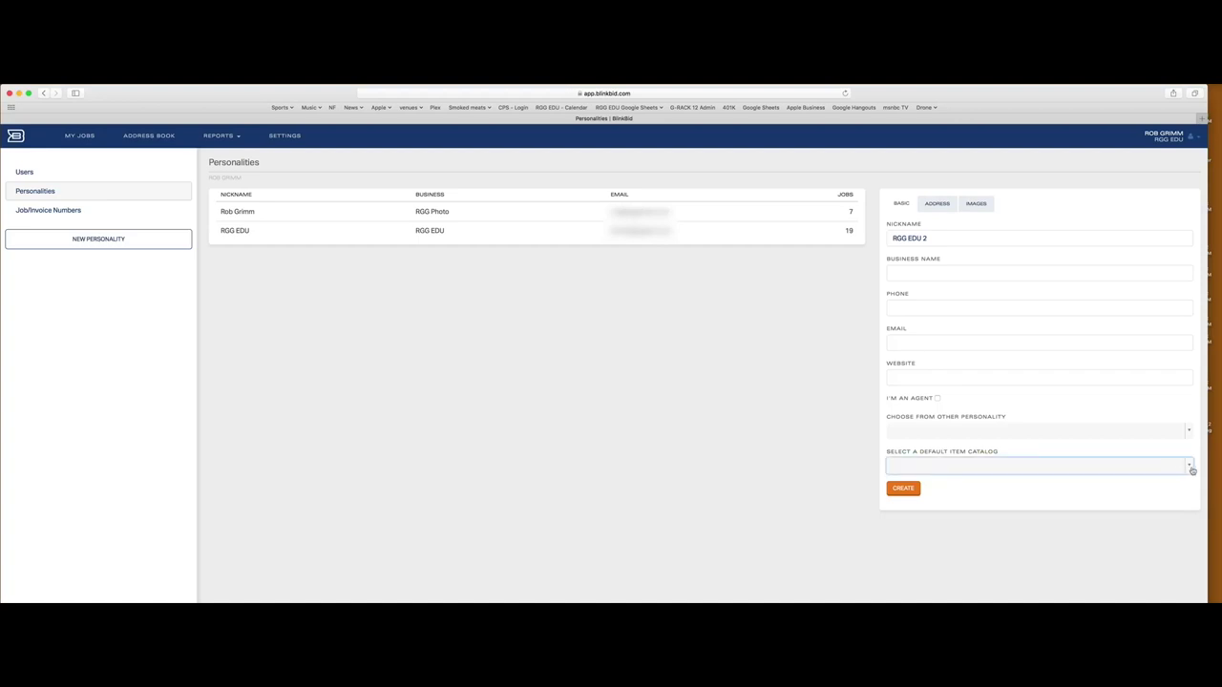
{"action": "left_click", "coordinate": [1181, 468]}
{"action": "scroll", "coordinate": [1086, 557], "scroll_direction": "down", "scroll_amount": 2}
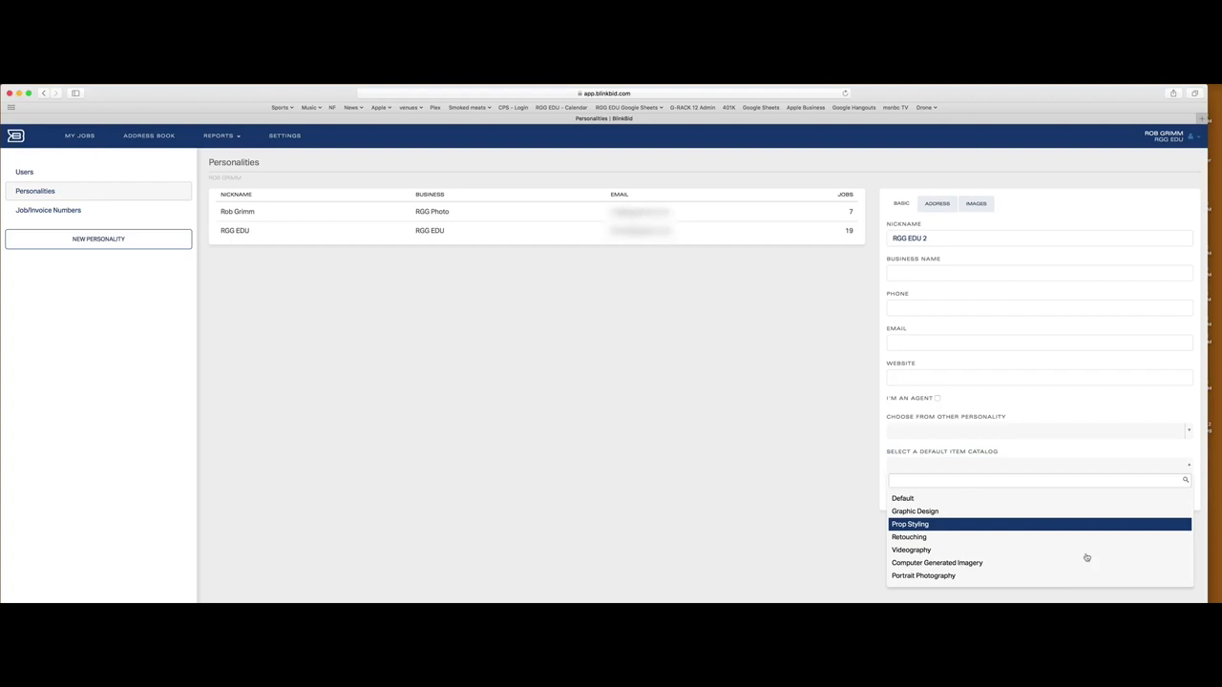
{"action": "scroll", "coordinate": [1074, 550], "scroll_direction": "up", "scroll_amount": 2}
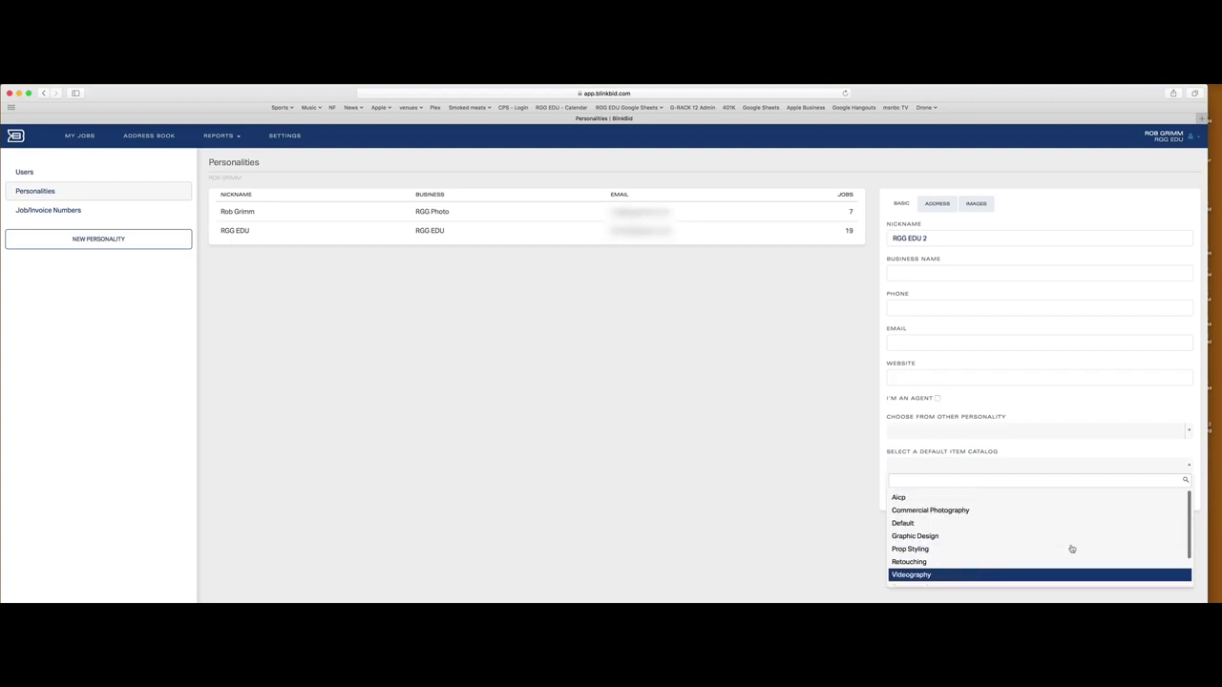
{"action": "left_click", "coordinate": [992, 508]}
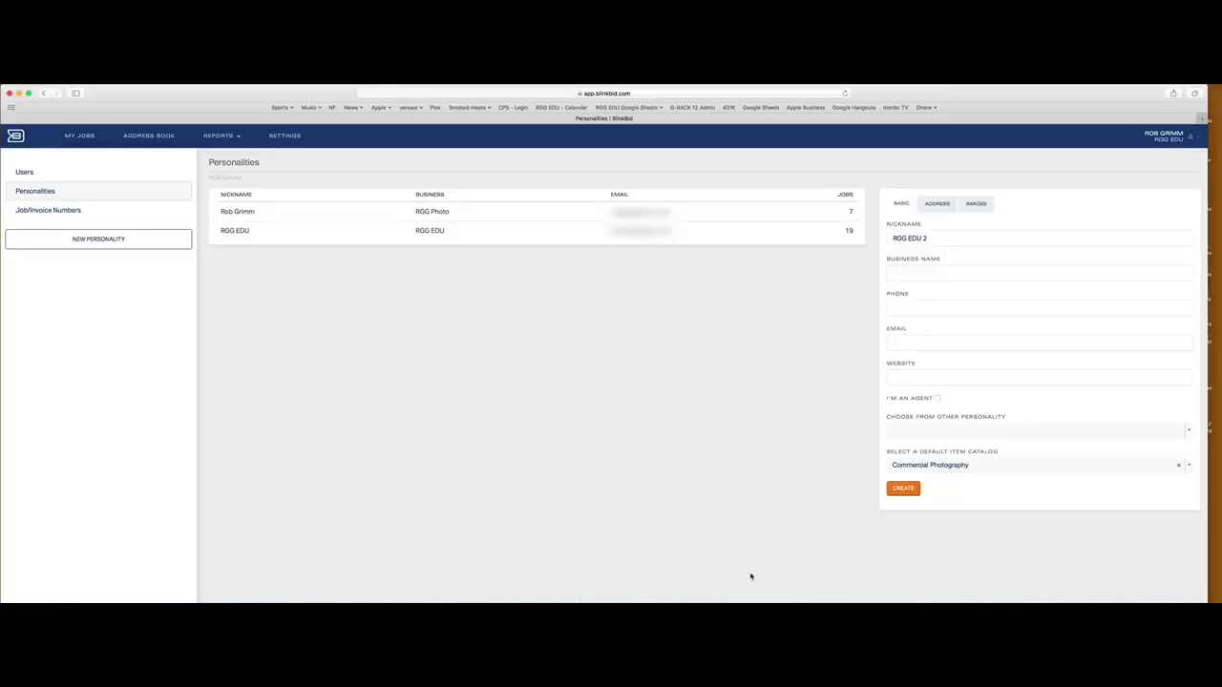
{"action": "left_click", "coordinate": [901, 490]}
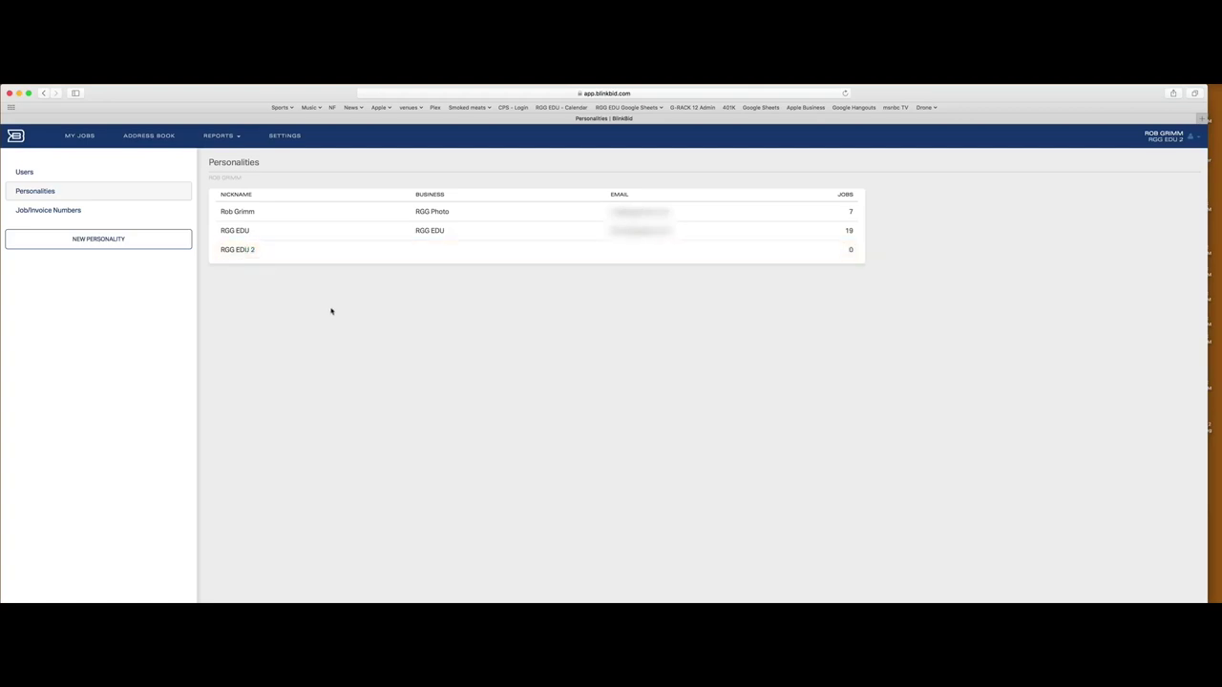
Set the RGG EDU 2 personality as the active one
{"action": "left_click", "coordinate": [253, 259]}
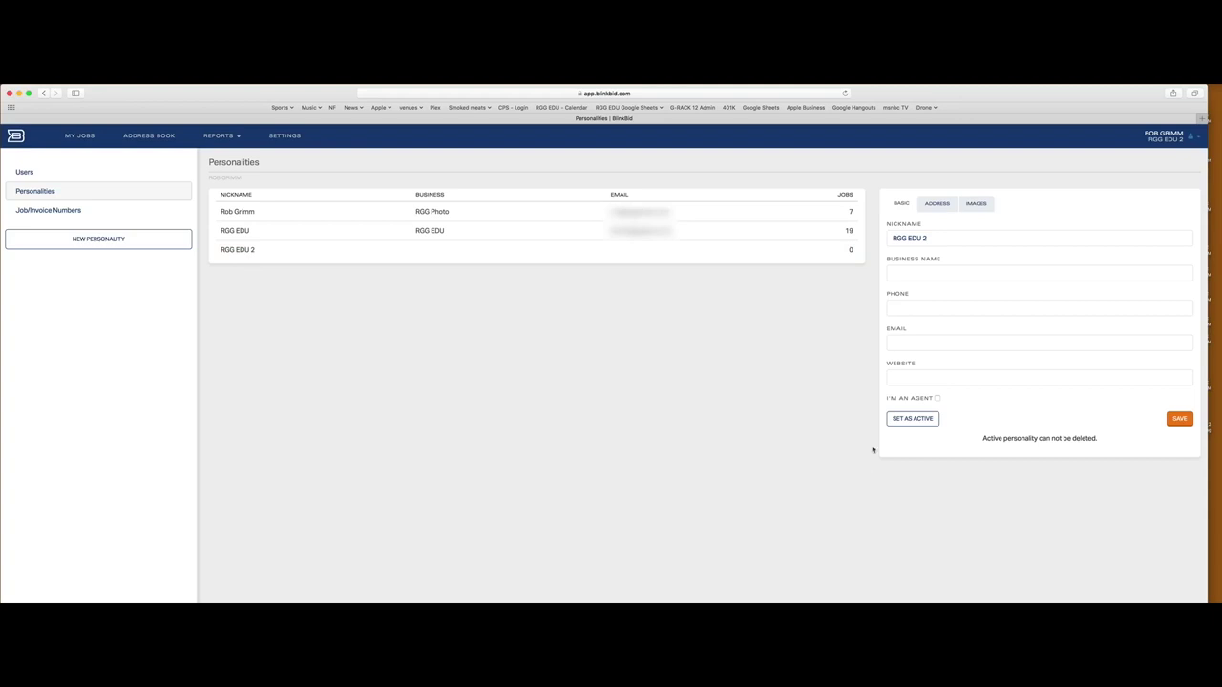
{"action": "left_click", "coordinate": [913, 419]}
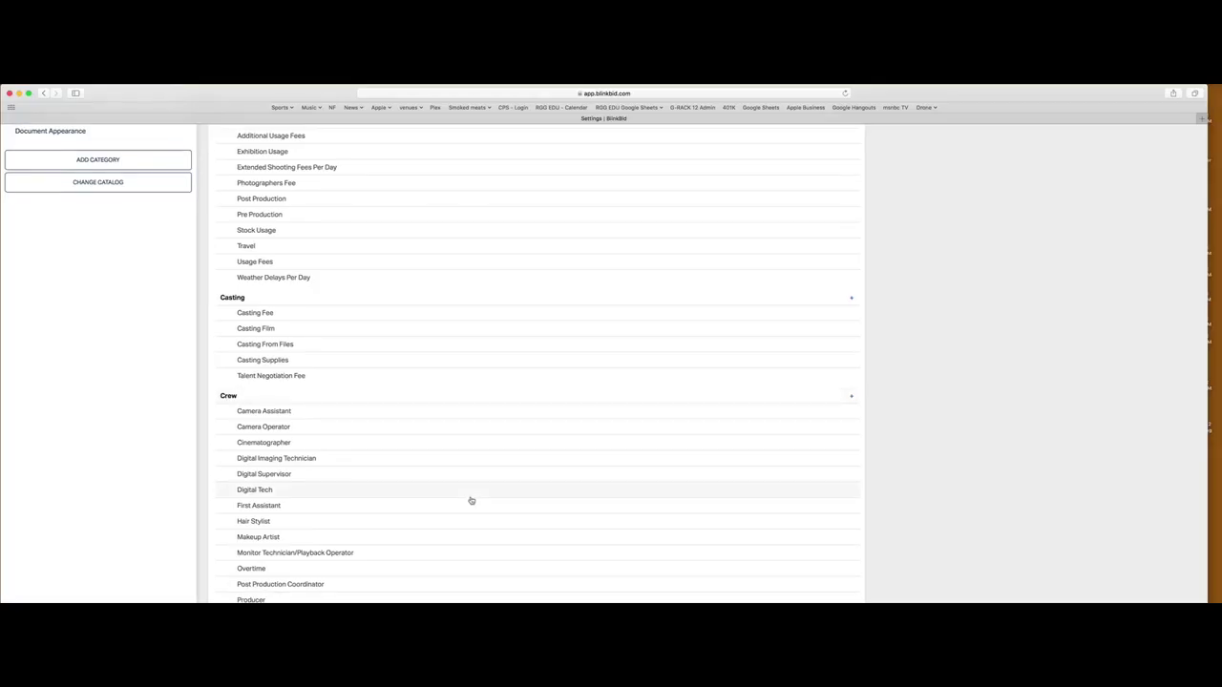
Add a line item titled Wrap Day to the Fees category of the item catalog
{"action": "scroll", "coordinate": [471, 500], "scroll_direction": "up", "scroll_amount": 3}
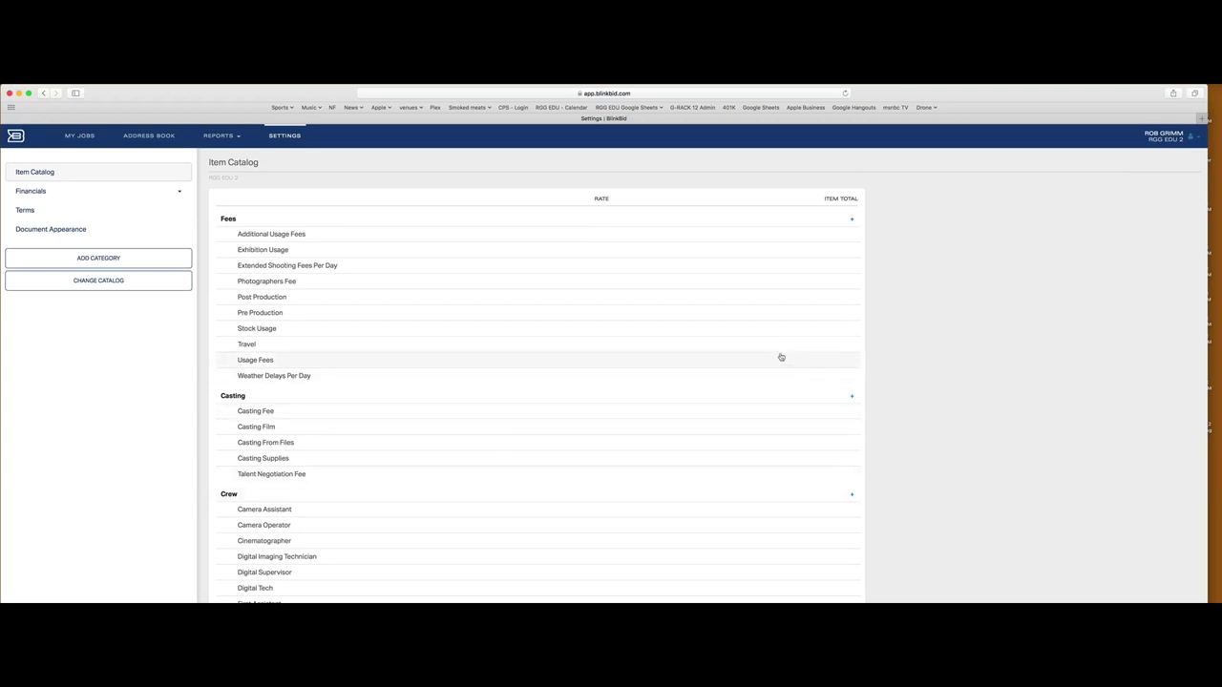
{"action": "left_click", "coordinate": [151, 263]}
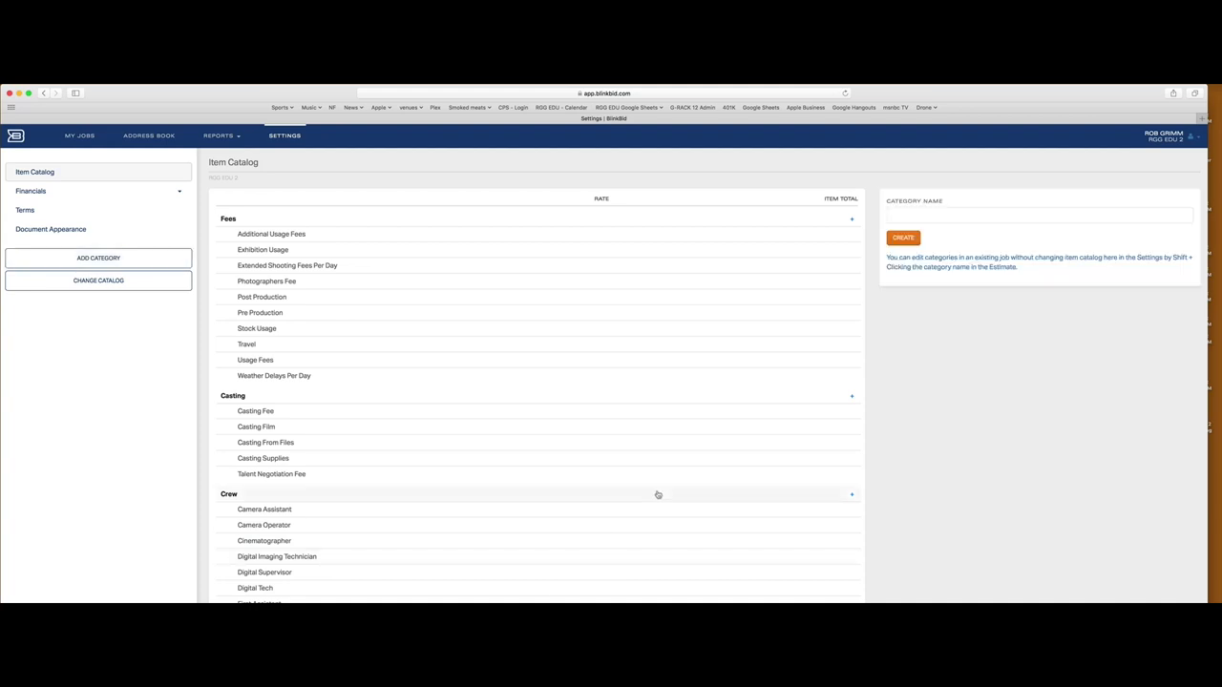
{"action": "left_click", "coordinate": [762, 401]}
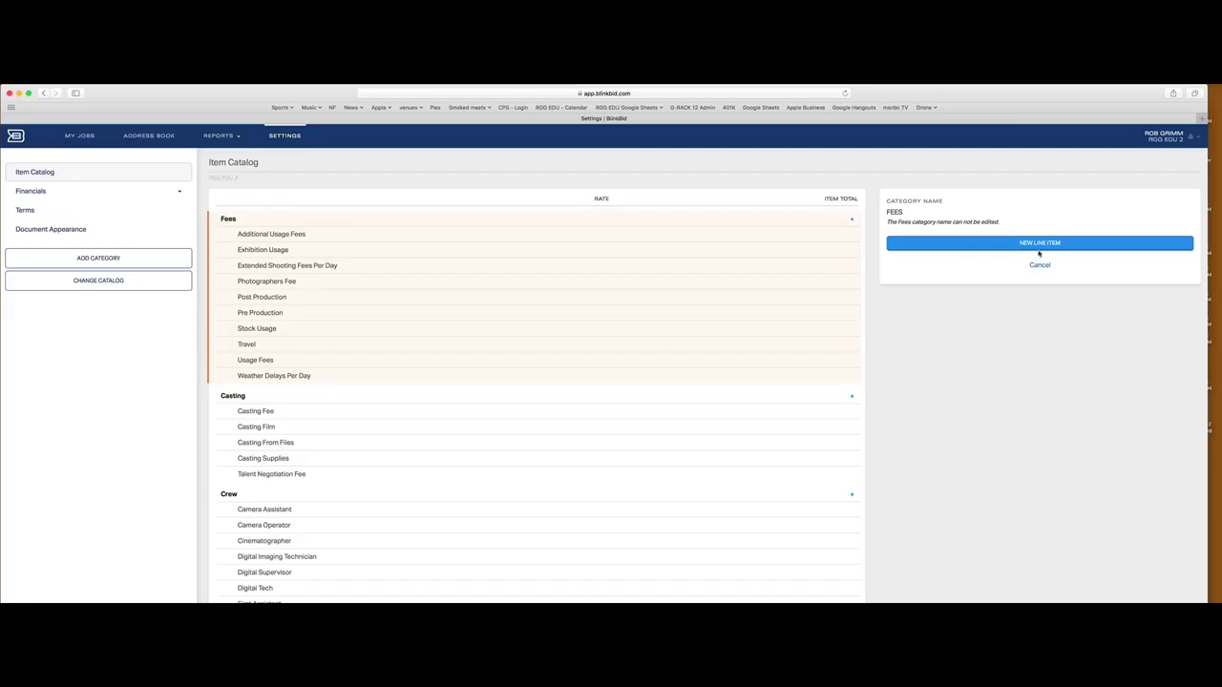
{"action": "left_click", "coordinate": [1039, 244]}
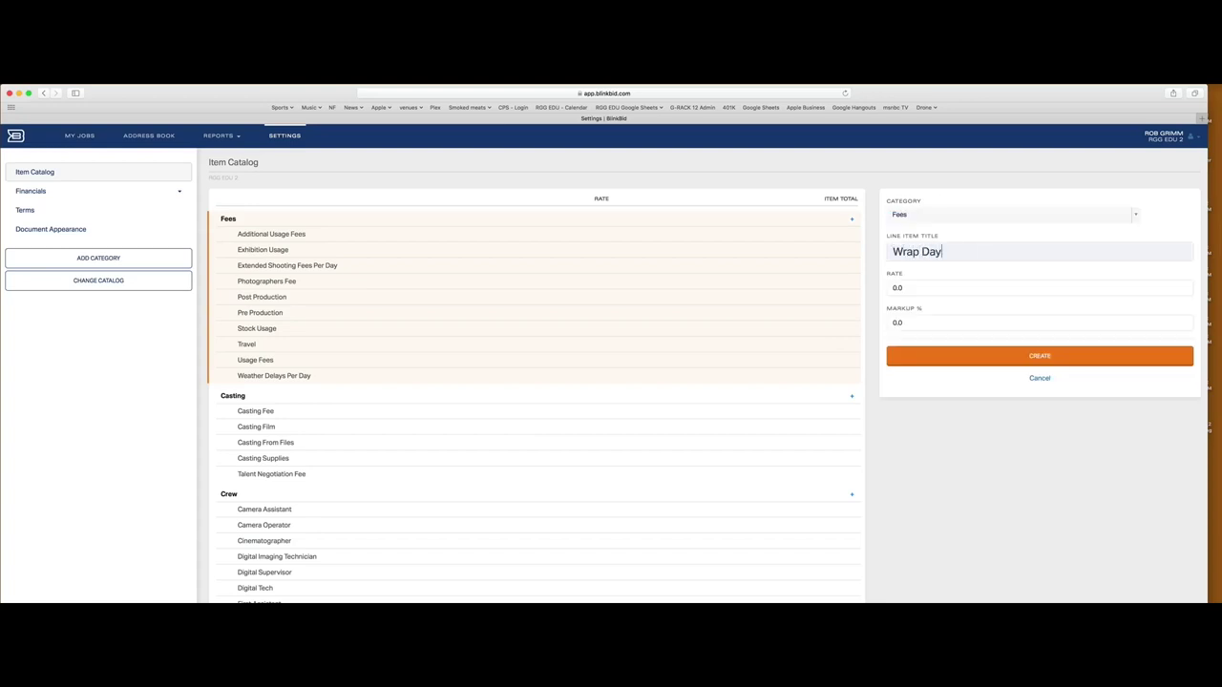
{"action": "left_click", "coordinate": [1087, 358]}
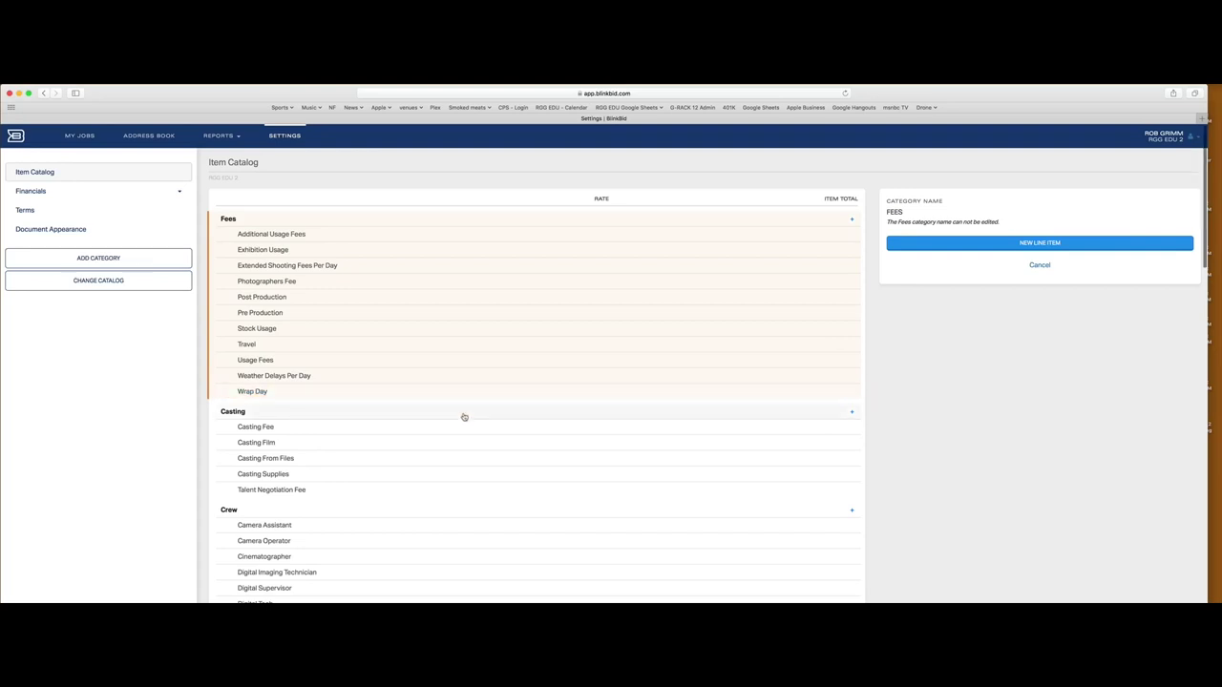
Set the rate of the Camera Operator line item in the Crew category to 650 and save it
{"action": "scroll", "coordinate": [464, 417], "scroll_direction": "down", "scroll_amount": 2}
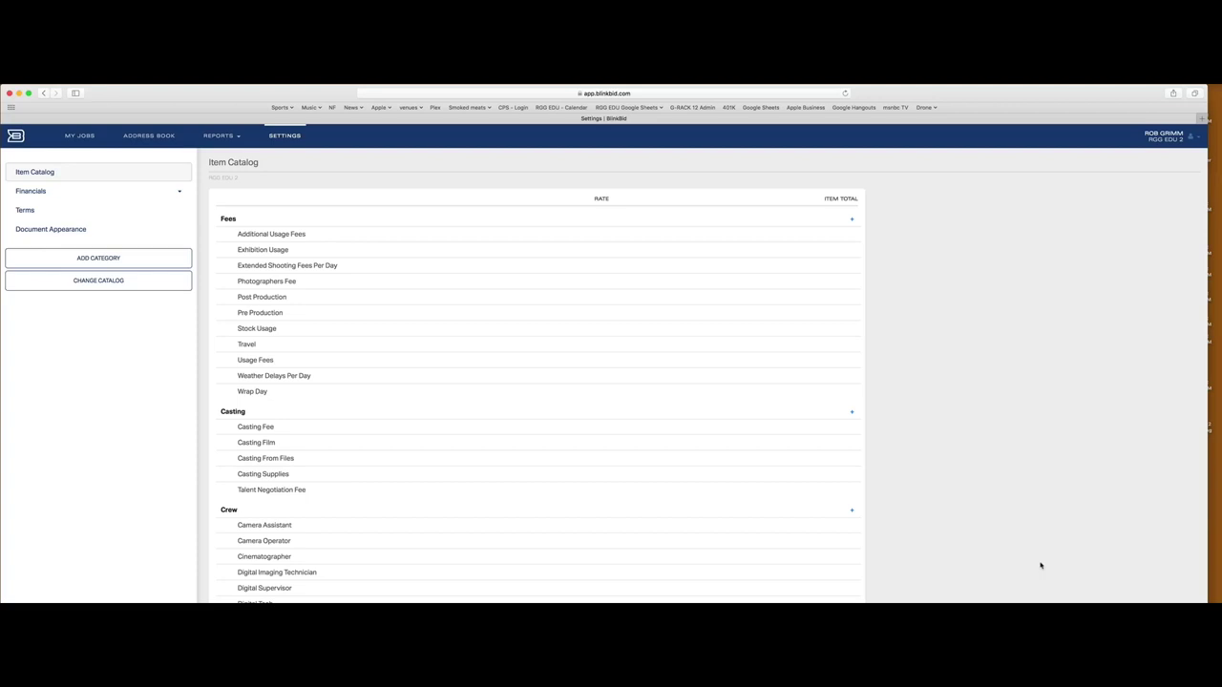
{"action": "left_click", "coordinate": [401, 540]}
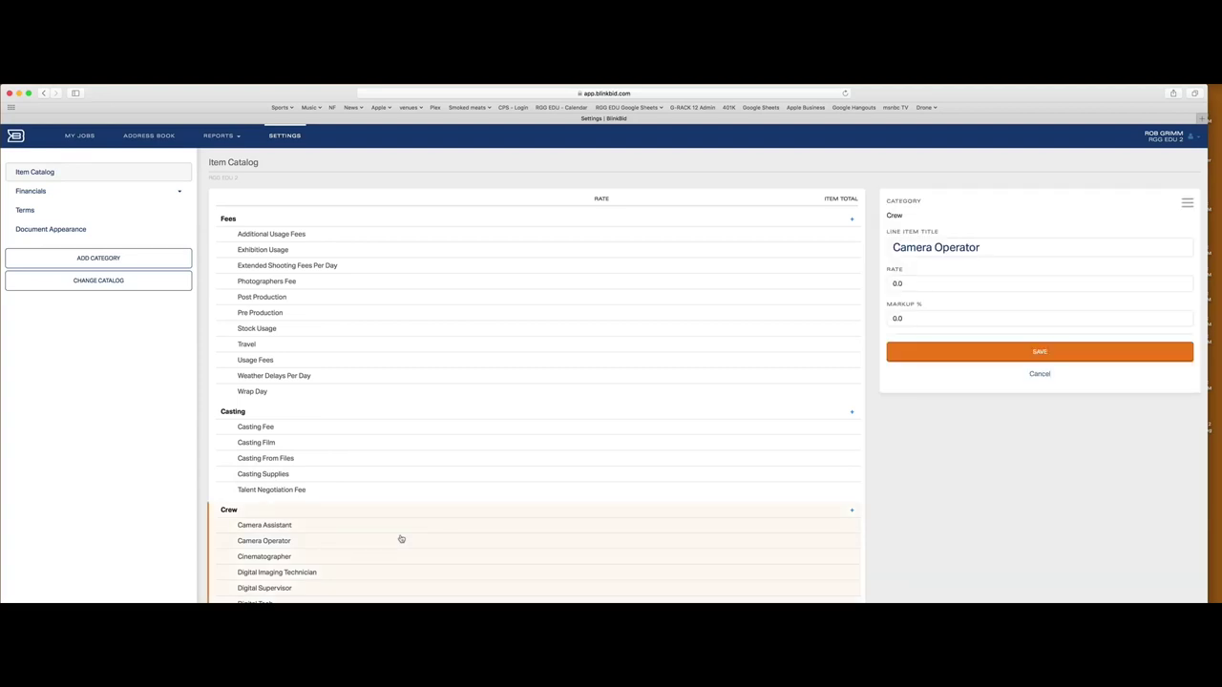
{"action": "left_click", "coordinate": [909, 285]}
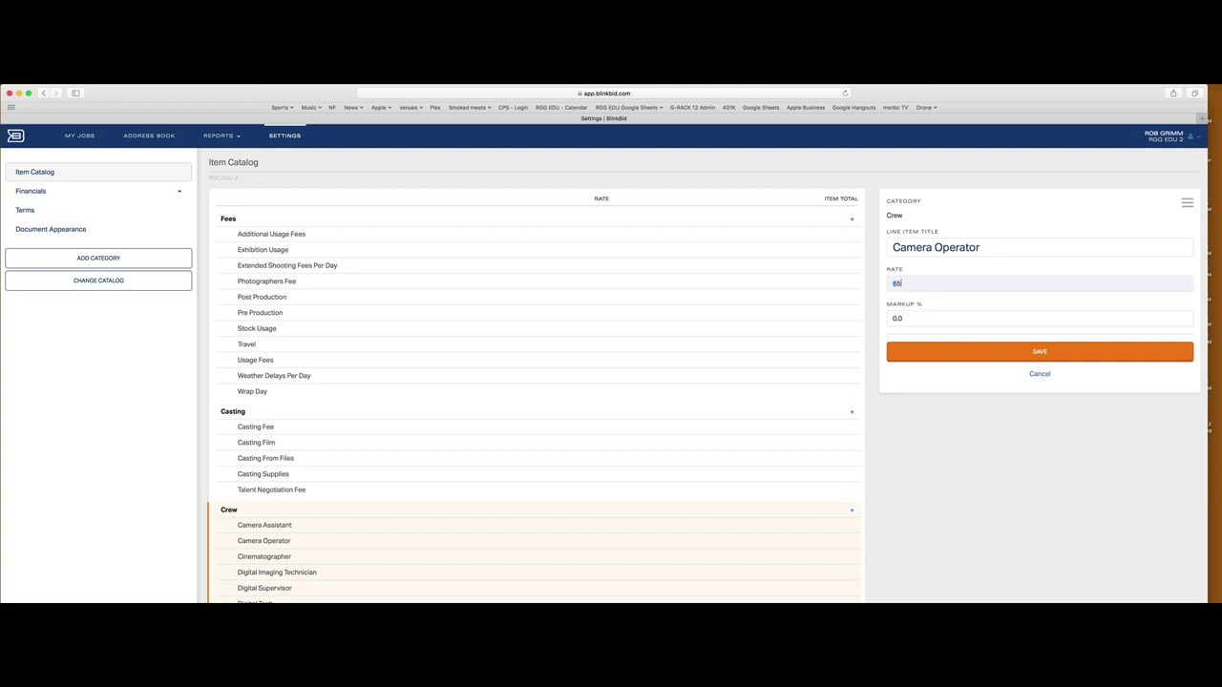
{"action": "left_click", "coordinate": [1103, 353]}
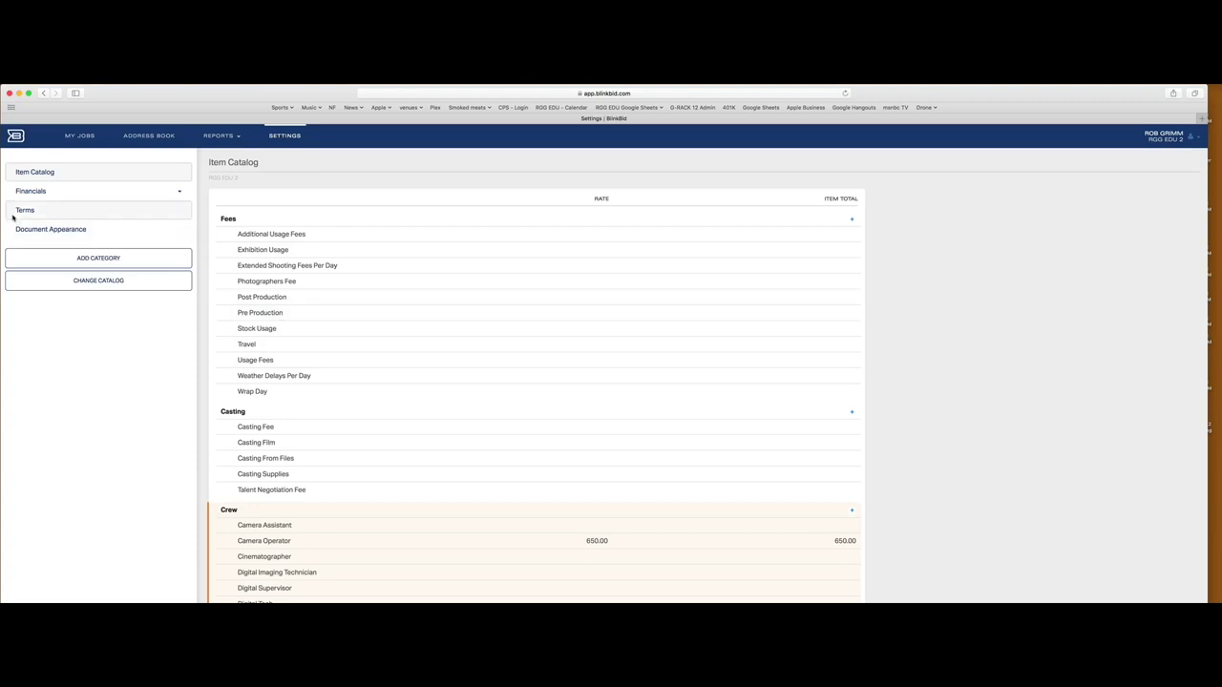
Fill the estimate terms, invoice terms and custom usage license with their default text
{"action": "left_click", "coordinate": [61, 191]}
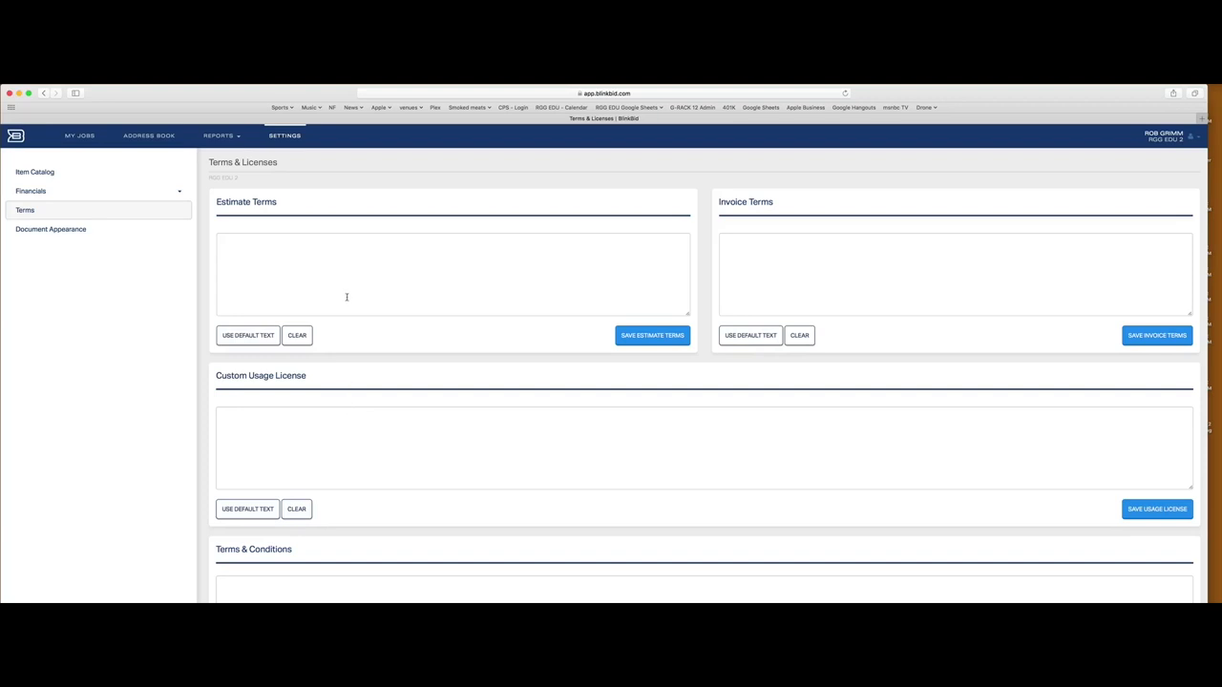
{"action": "left_click", "coordinate": [261, 335]}
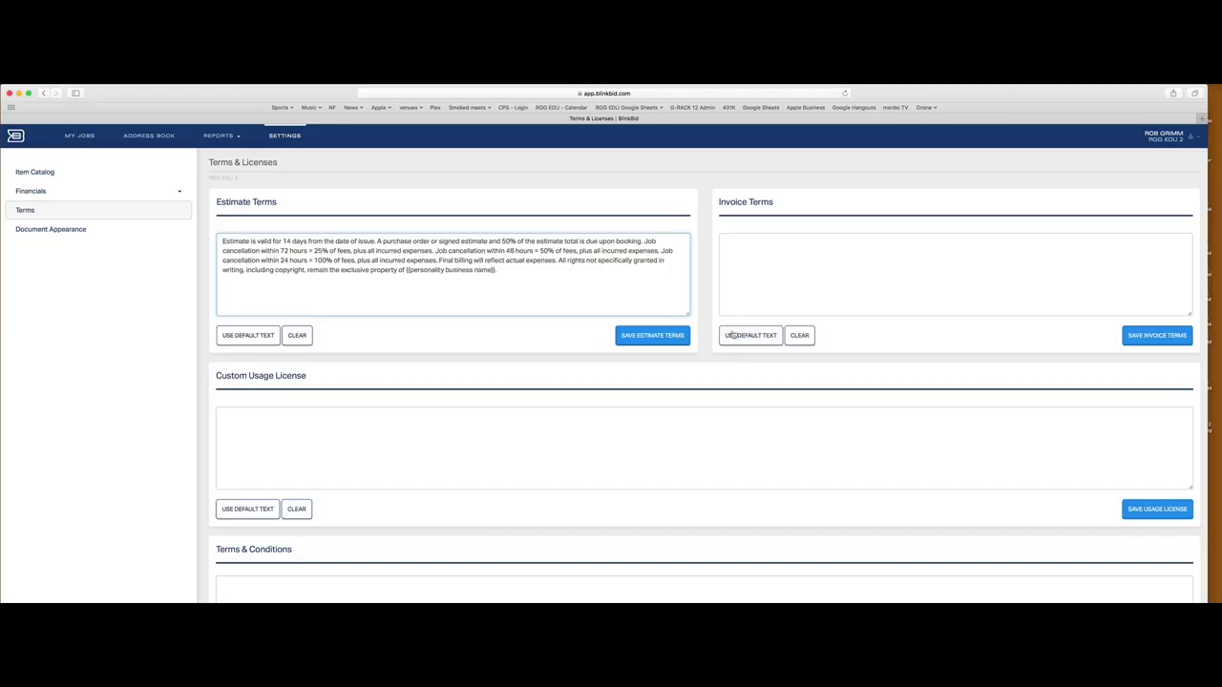
{"action": "left_click", "coordinate": [732, 331]}
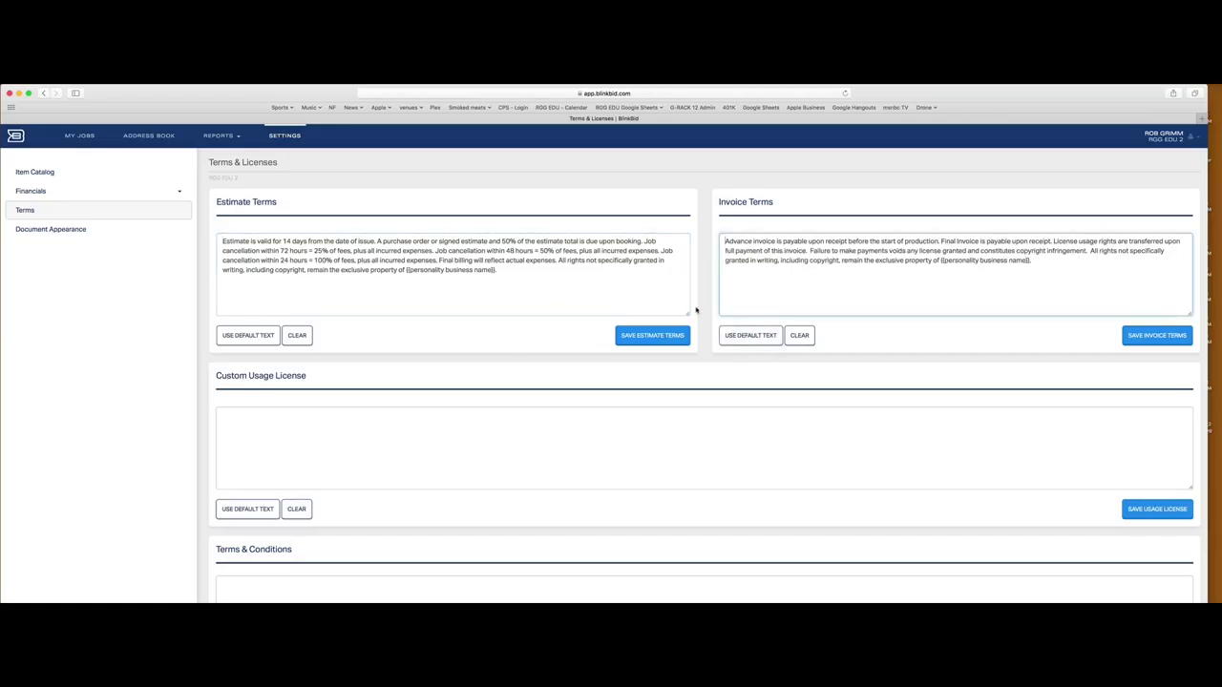
{"action": "scroll", "coordinate": [325, 382], "scroll_direction": "down", "scroll_amount": 5}
{"action": "left_click", "coordinate": [249, 351]}
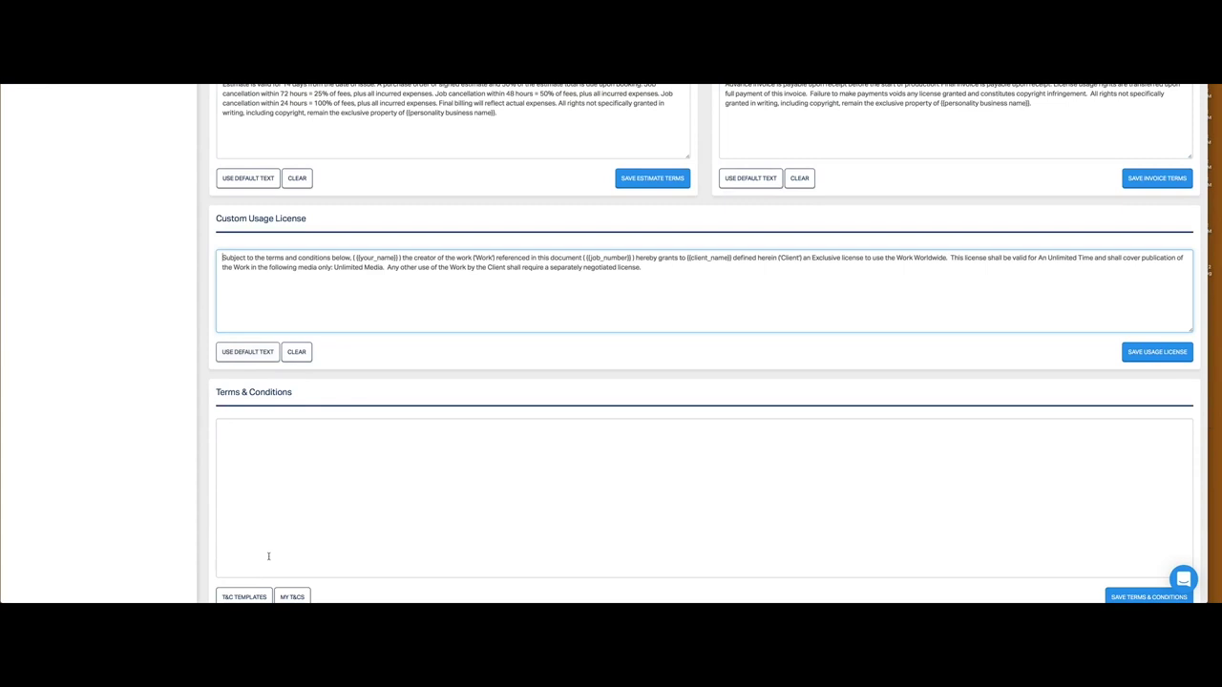
Fill the Terms & Conditions from the United States template
{"action": "scroll", "coordinate": [262, 547], "scroll_direction": "down", "scroll_amount": 1}
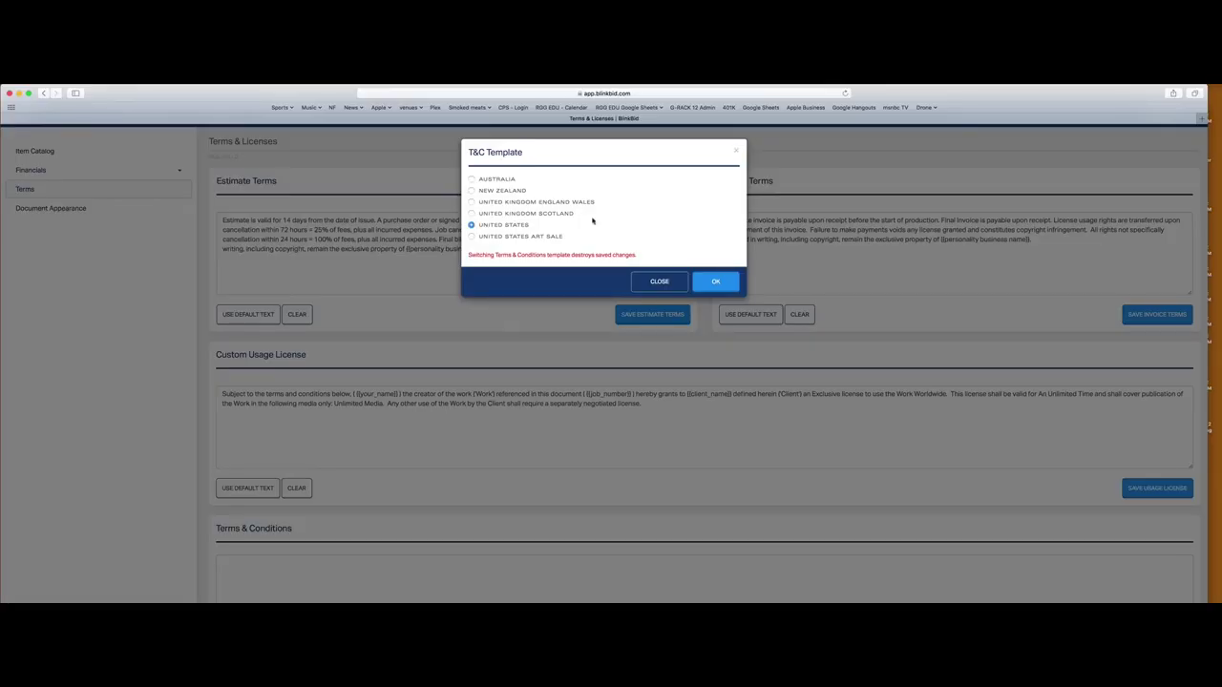
{"action": "left_click", "coordinate": [720, 281]}
{"action": "scroll", "coordinate": [702, 577], "scroll_direction": "down", "scroll_amount": 10}
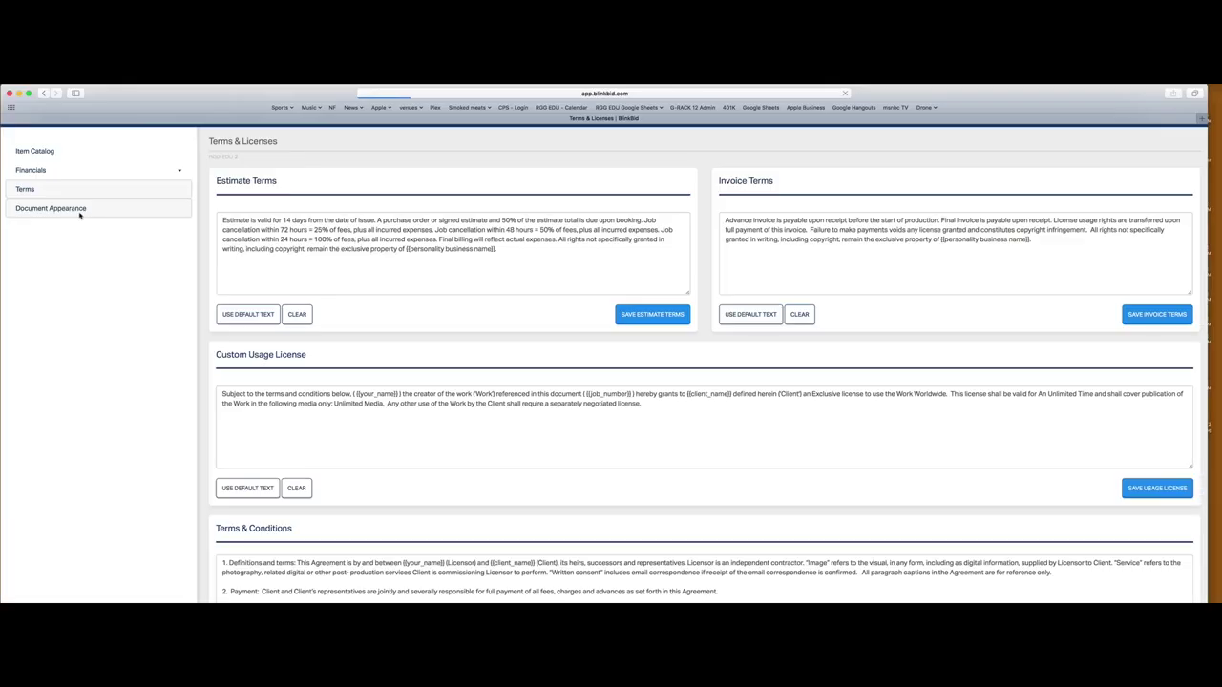
Review the document appearance settings, including job and invoice numbering, label text and layout options
{"action": "left_click", "coordinate": [80, 212]}
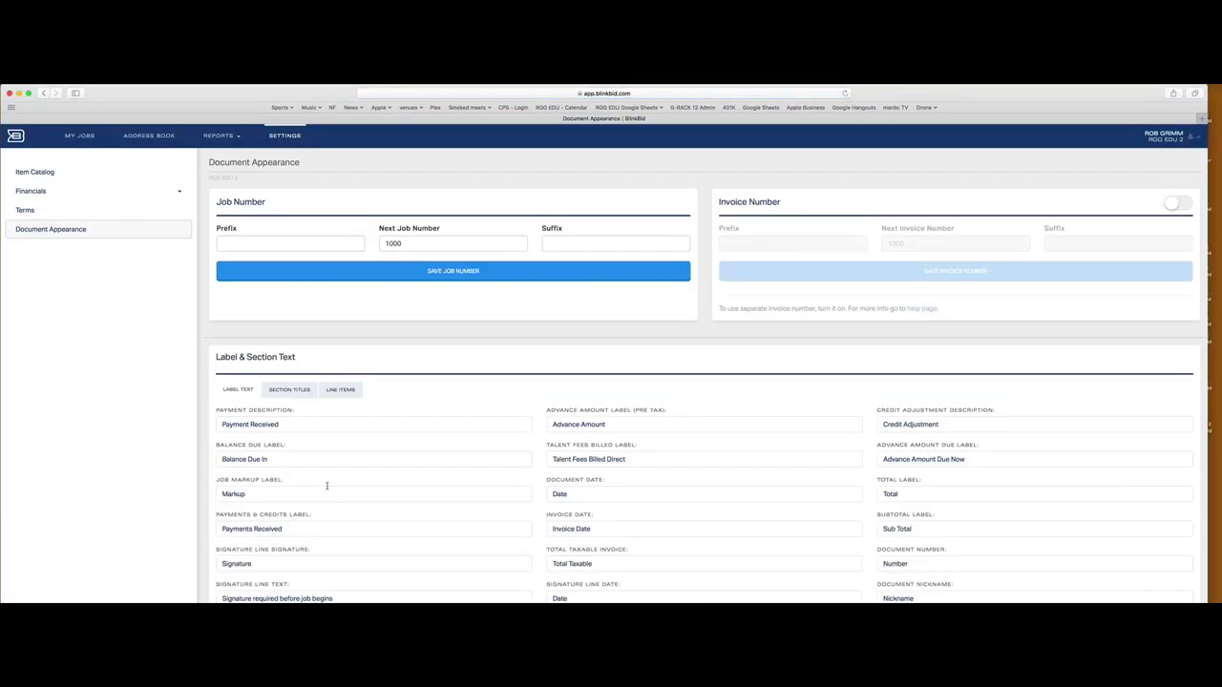
{"action": "scroll", "coordinate": [327, 486], "scroll_direction": "down", "scroll_amount": 8}
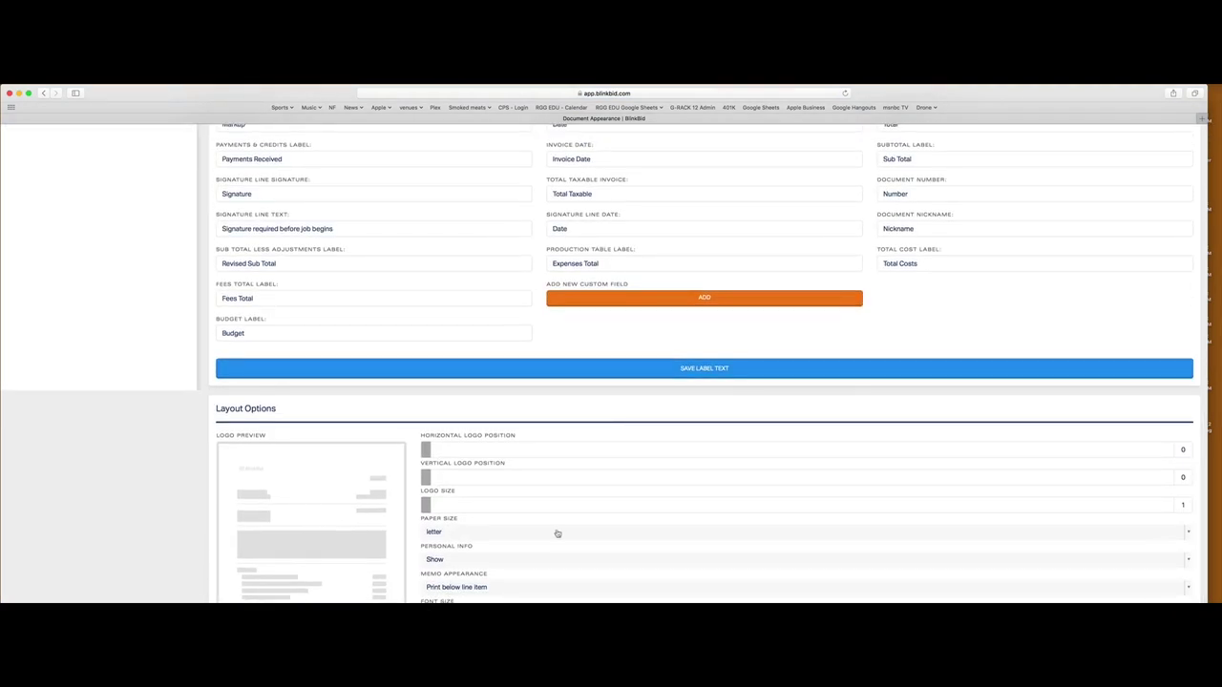
{"action": "scroll", "coordinate": [584, 571], "scroll_direction": "up", "scroll_amount": 4}
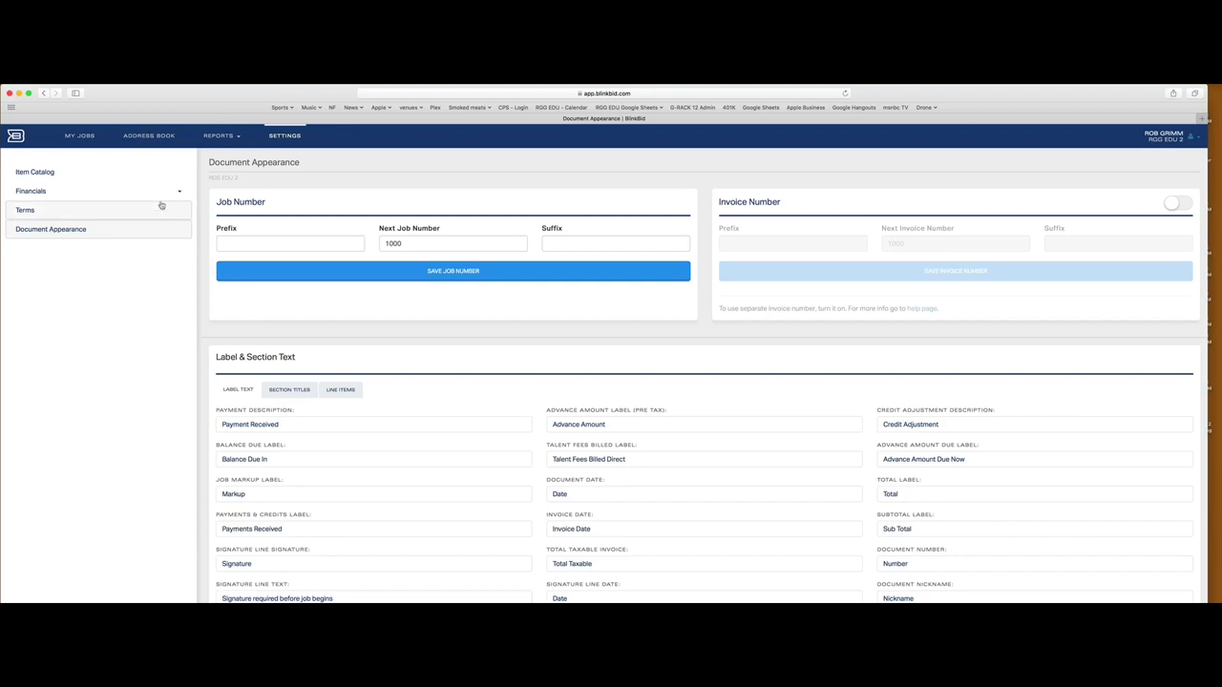
Create a new job named Project Cobra Kai with RGGEDU Internal - RGG EDU as the primary contact
{"action": "left_click", "coordinate": [82, 137]}
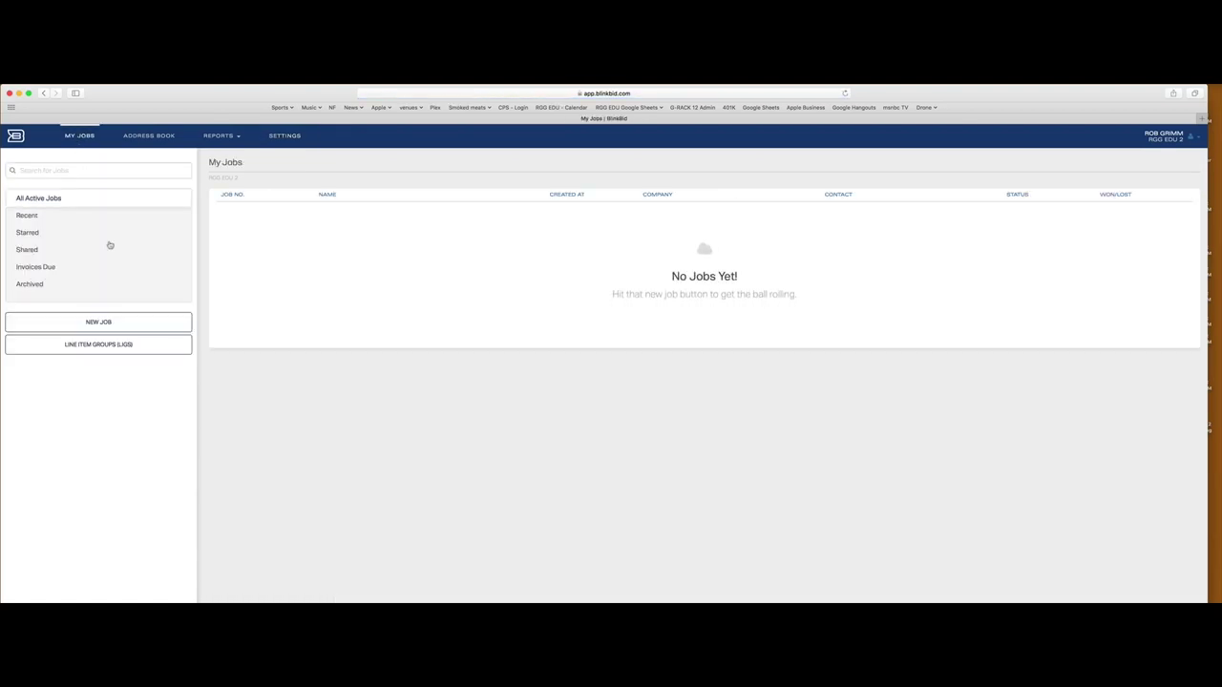
{"action": "left_click", "coordinate": [113, 329]}
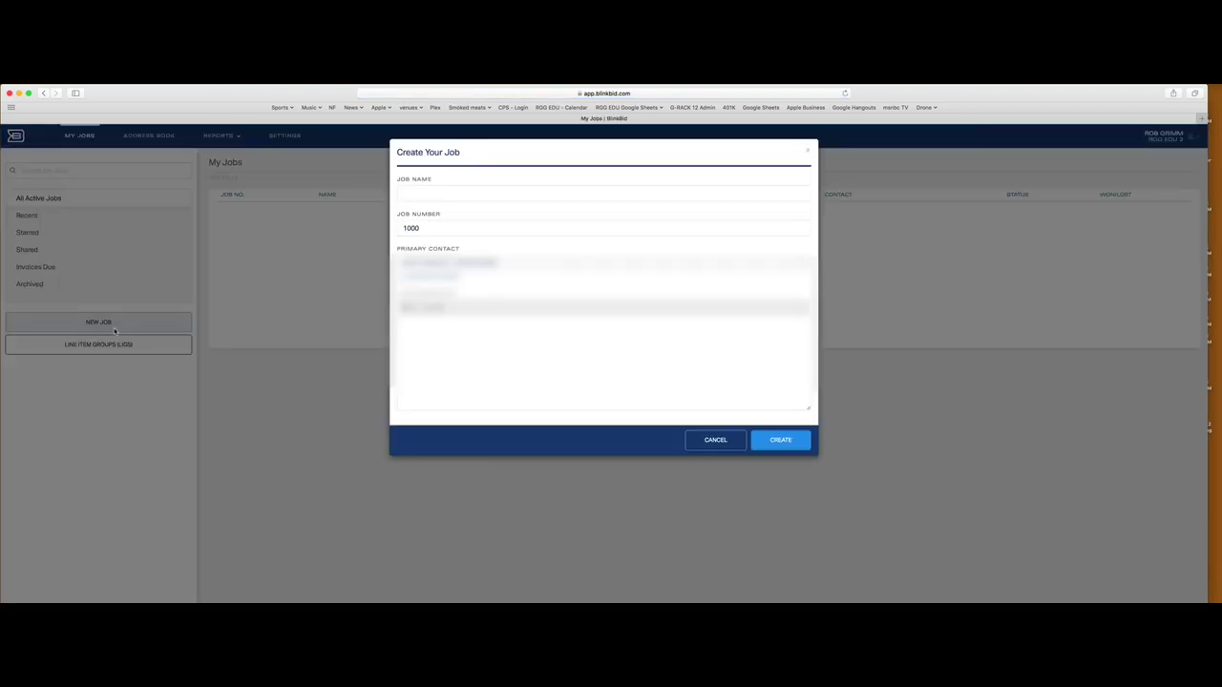
{"action": "left_click", "coordinate": [572, 266]}
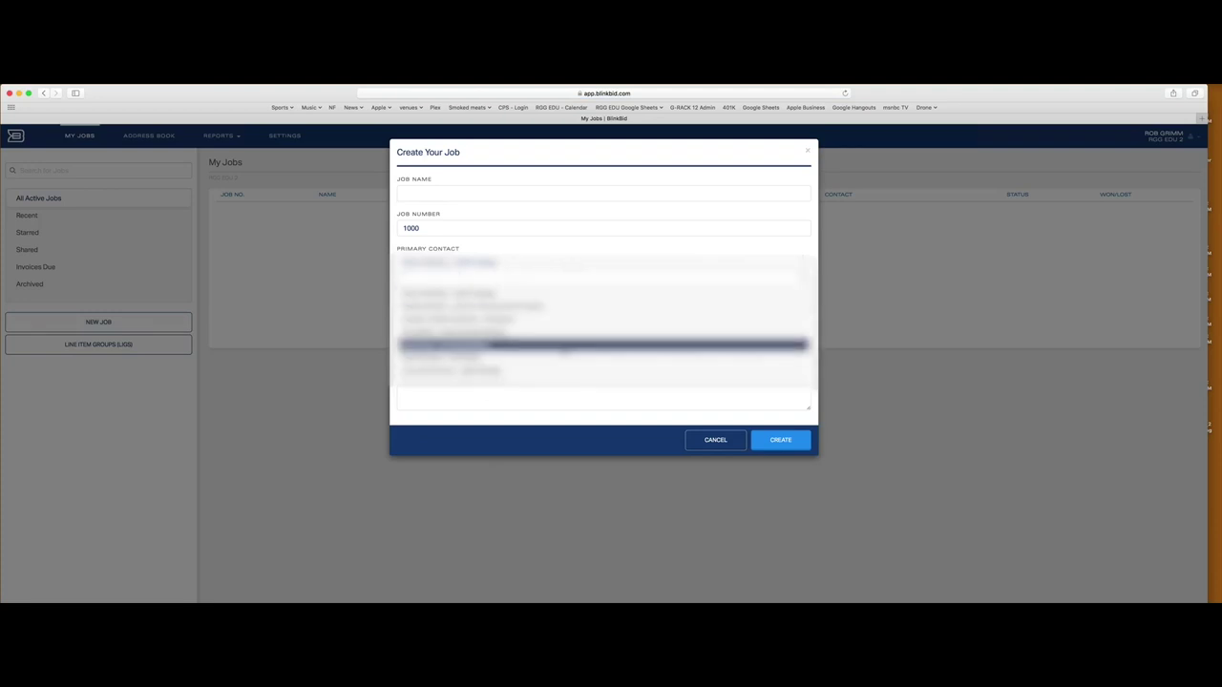
{"action": "left_click", "coordinate": [505, 350]}
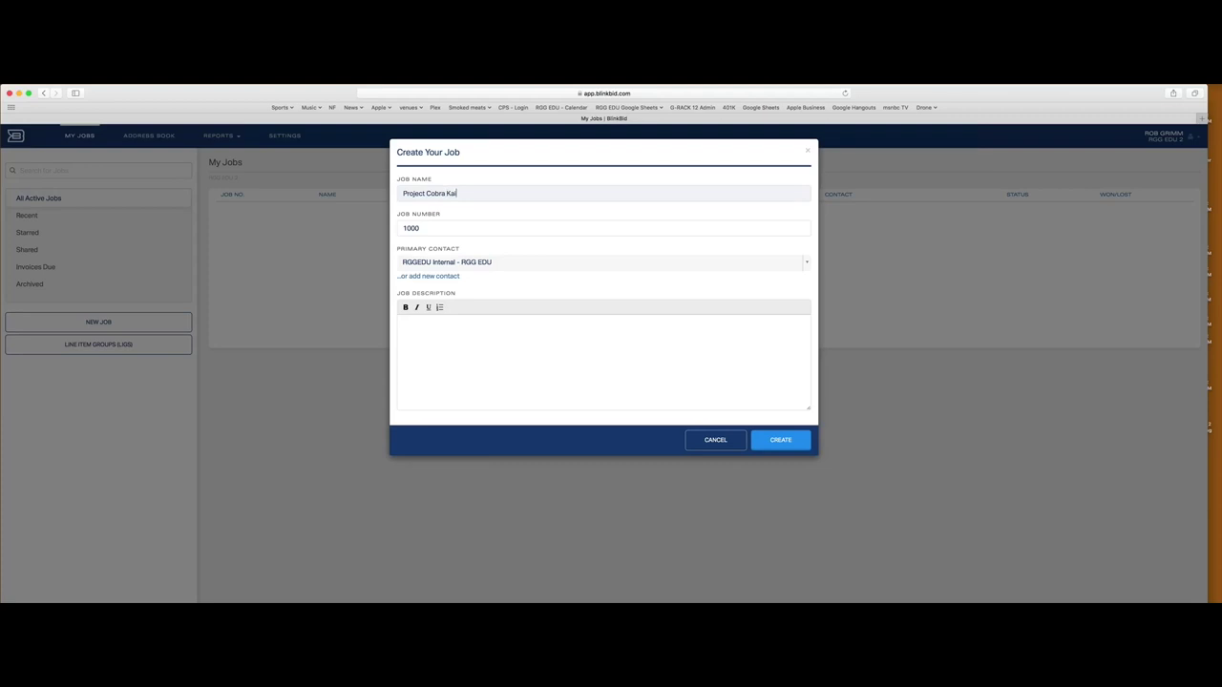
{"action": "left_click", "coordinate": [582, 357]}
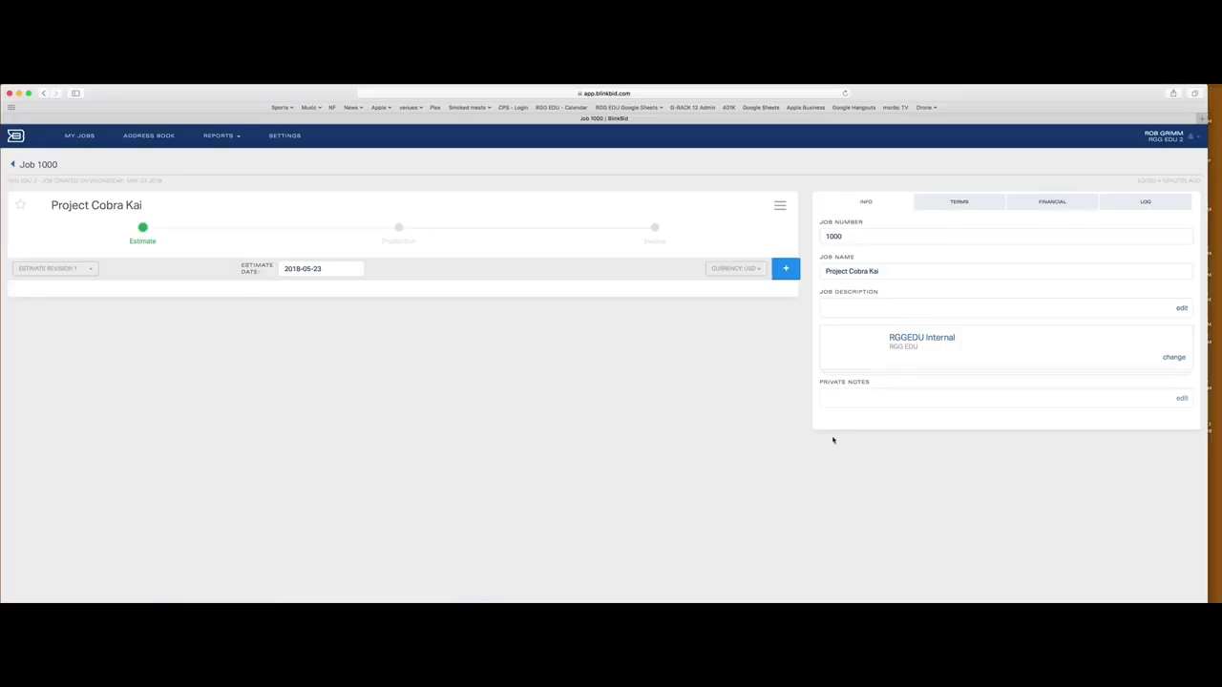
Add the Photographers Fee, Usage Fees and Travel line items to the Project Cobra Kai estimate
{"action": "left_click", "coordinate": [785, 268]}
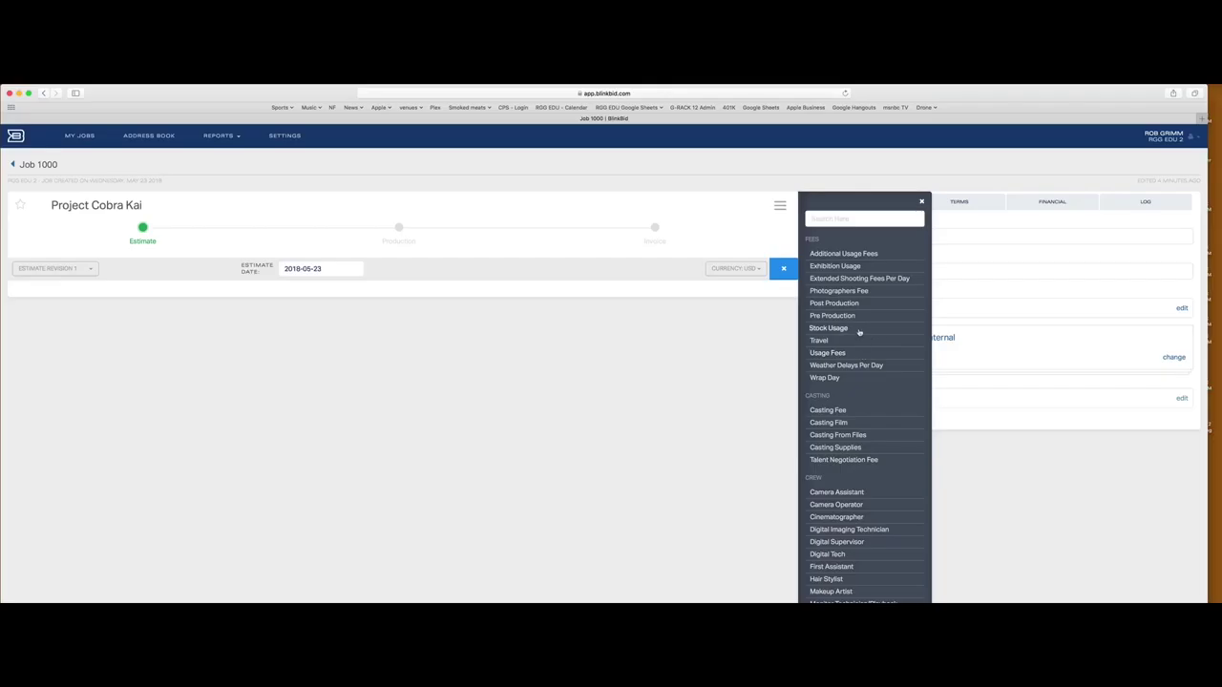
{"action": "left_click", "coordinate": [865, 291]}
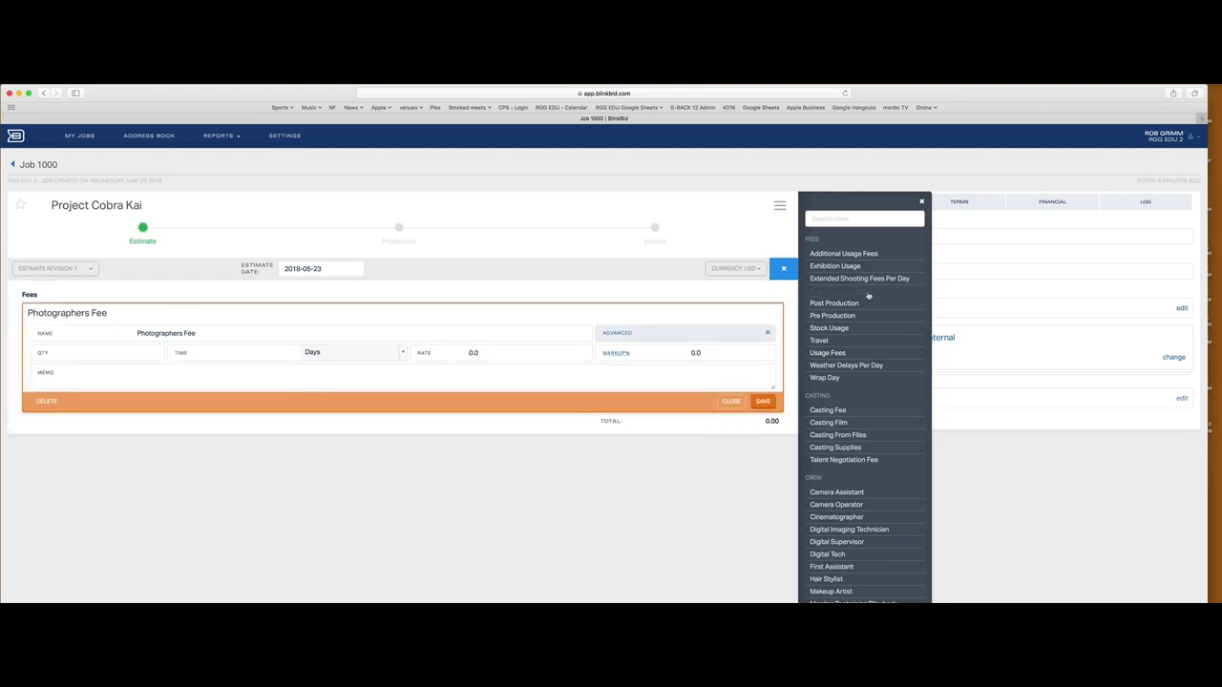
{"action": "left_click", "coordinate": [843, 353]}
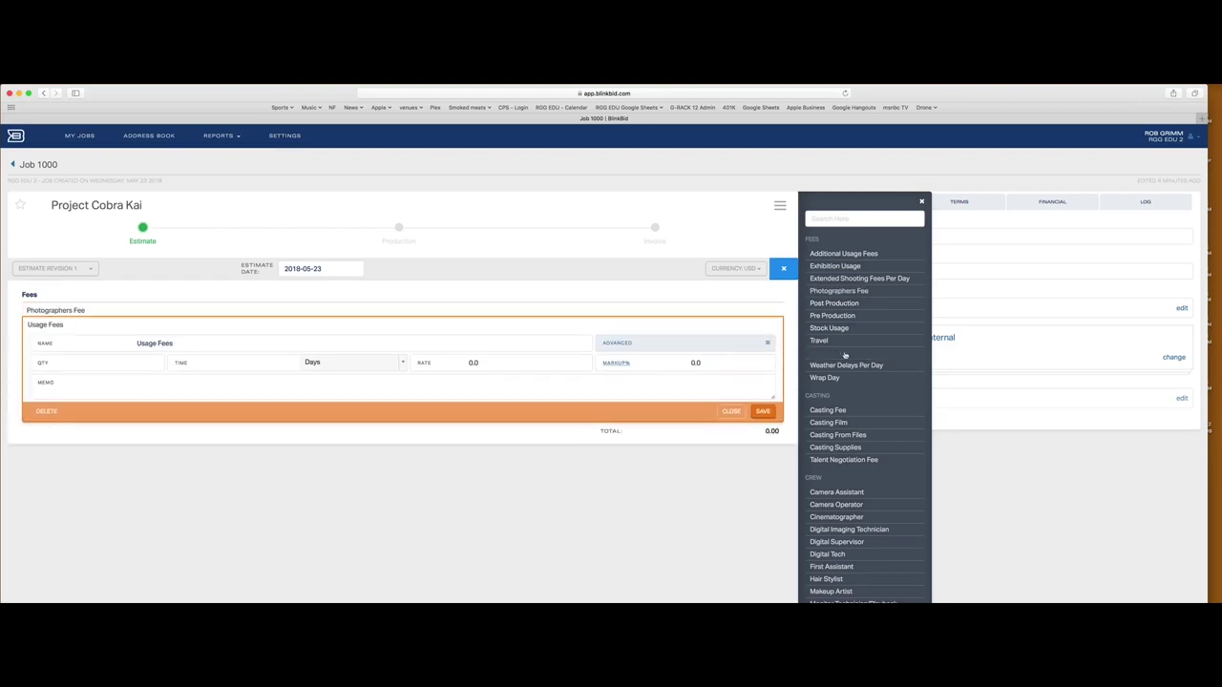
{"action": "left_click", "coordinate": [835, 342]}
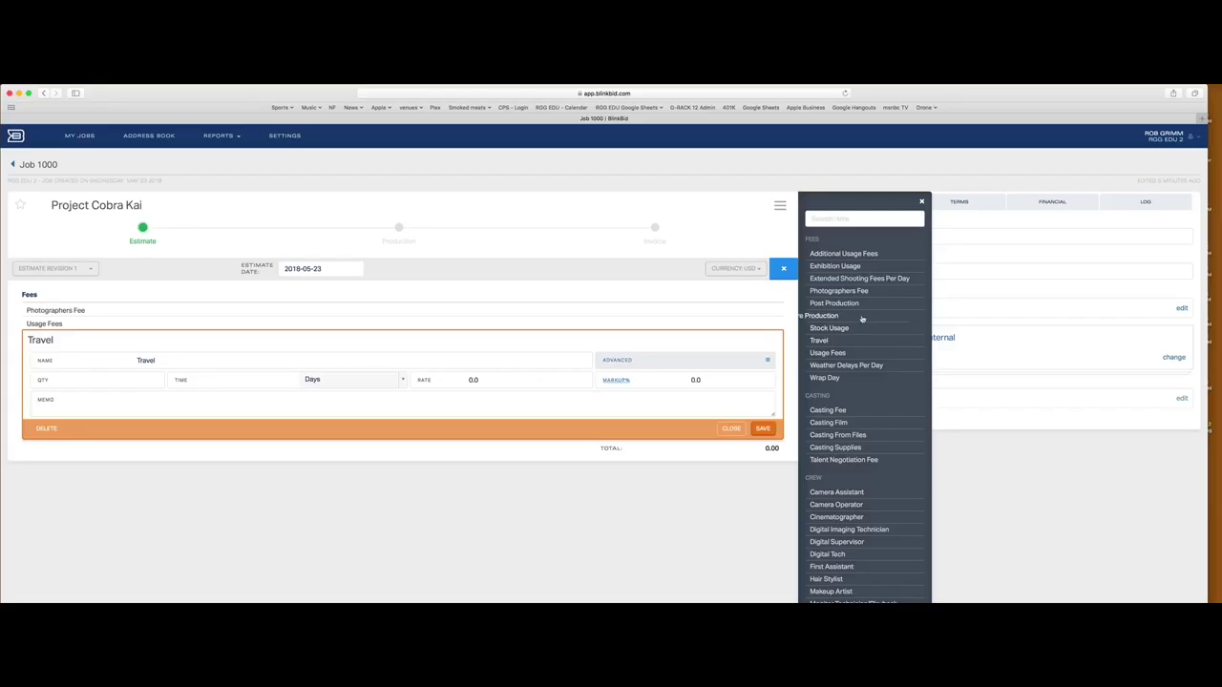
Add the Pre Production and Wrap Day fees and the Camera Assistant and Digital Tech crew items to the estimate
{"action": "left_click", "coordinate": [861, 319]}
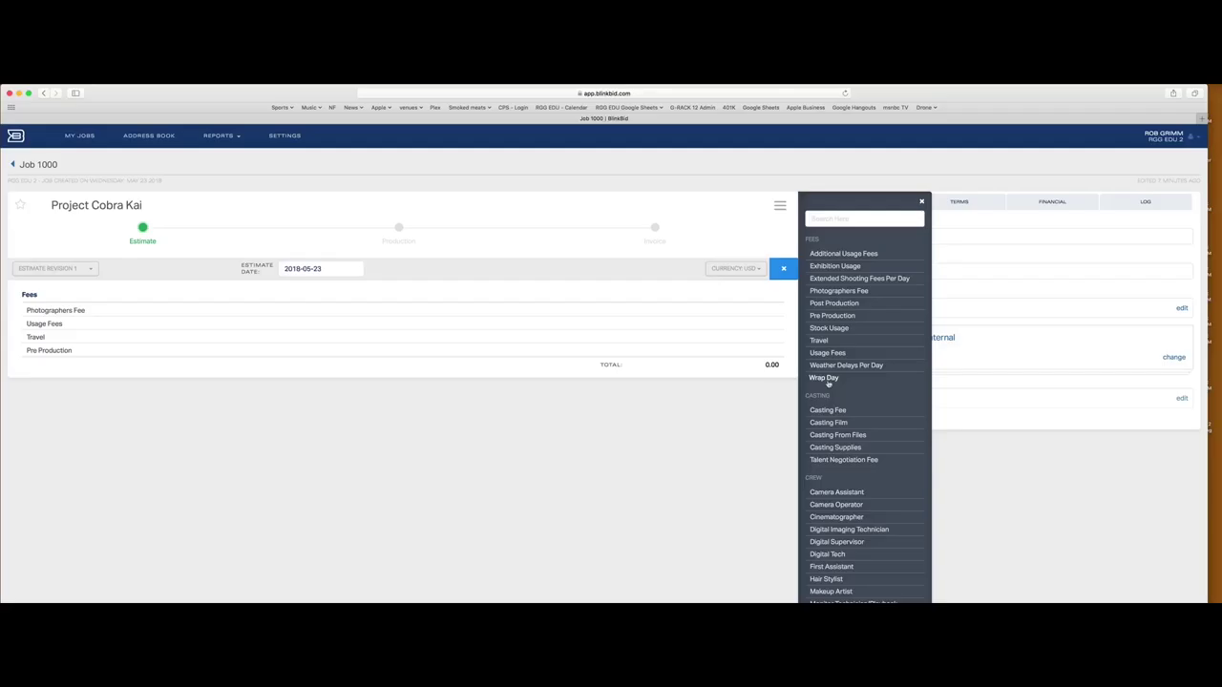
{"action": "left_click", "coordinate": [824, 378]}
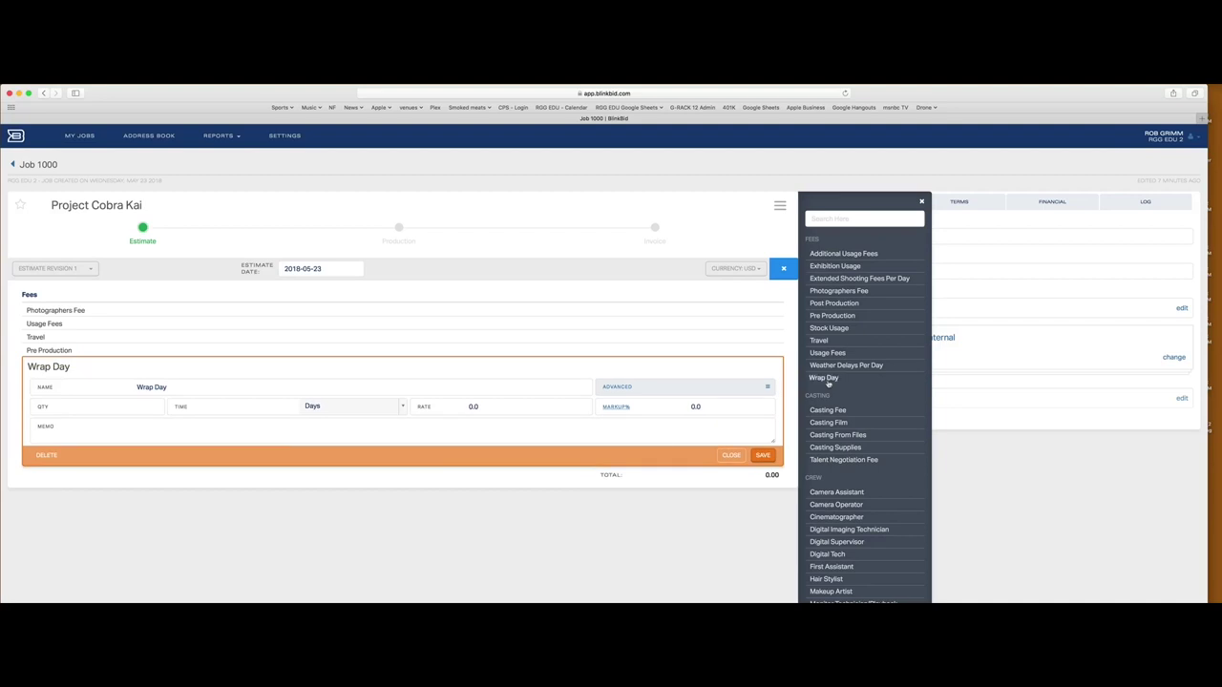
{"action": "scroll", "coordinate": [827, 385], "scroll_direction": "down", "scroll_amount": 3}
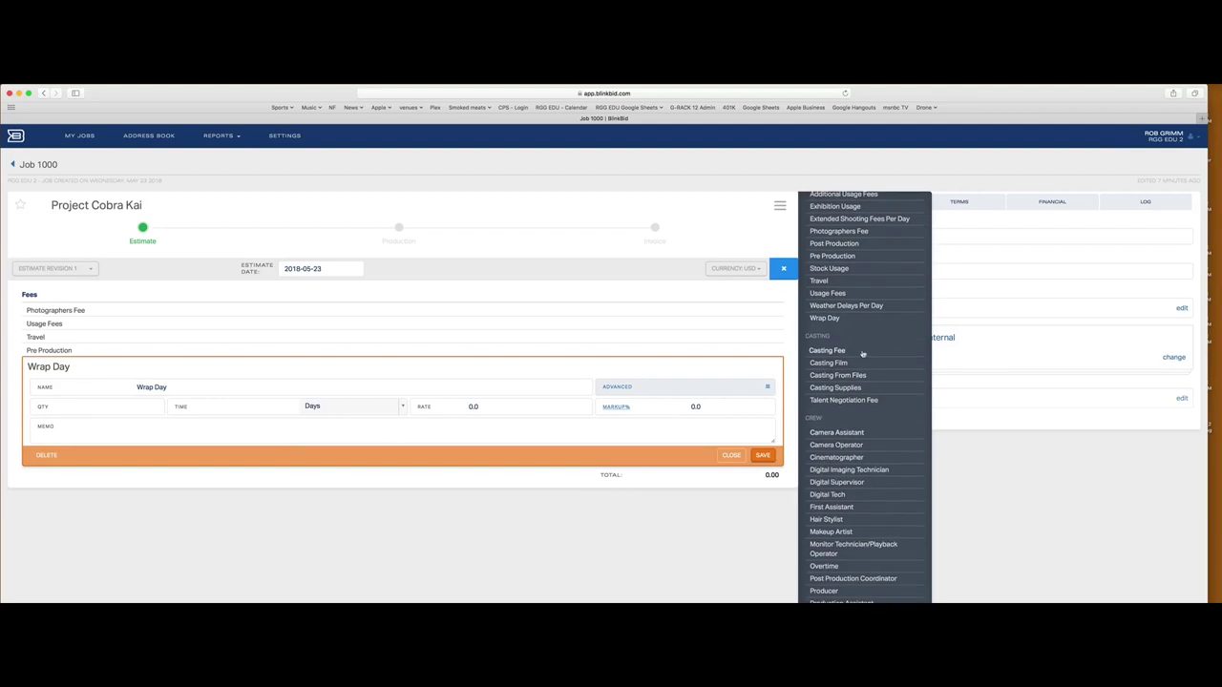
{"action": "scroll", "coordinate": [862, 354], "scroll_direction": "down", "scroll_amount": 3}
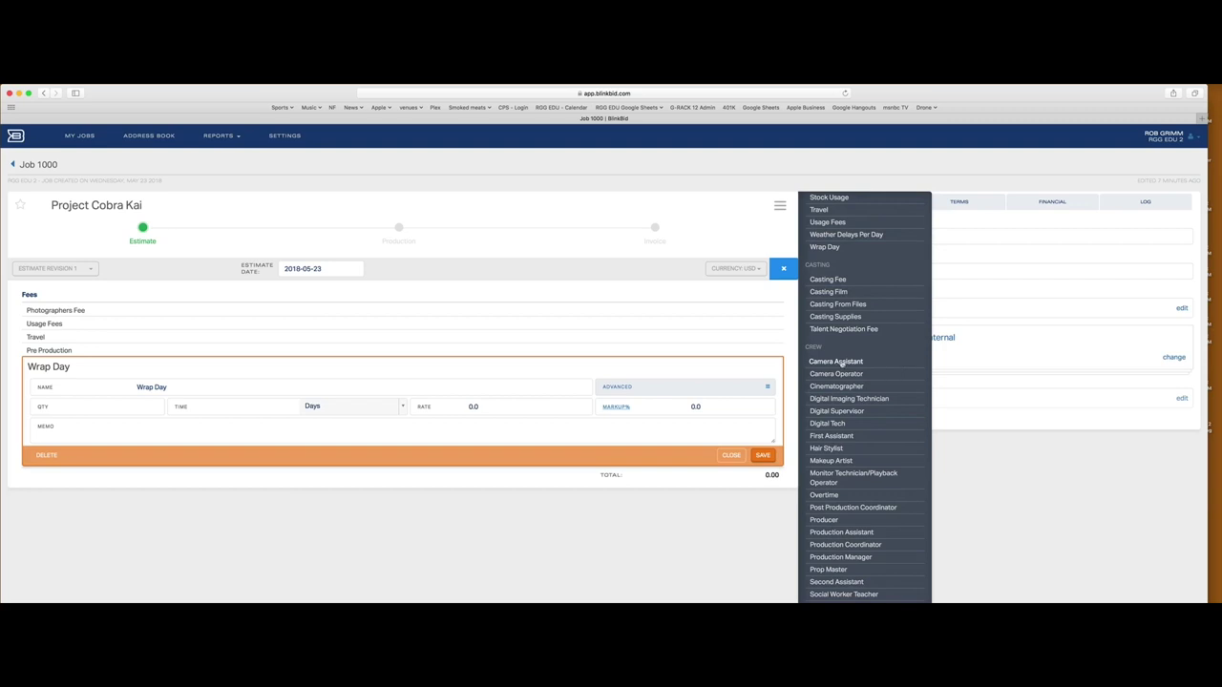
{"action": "left_click", "coordinate": [841, 363]}
{"action": "scroll", "coordinate": [849, 382], "scroll_direction": "down", "scroll_amount": 1}
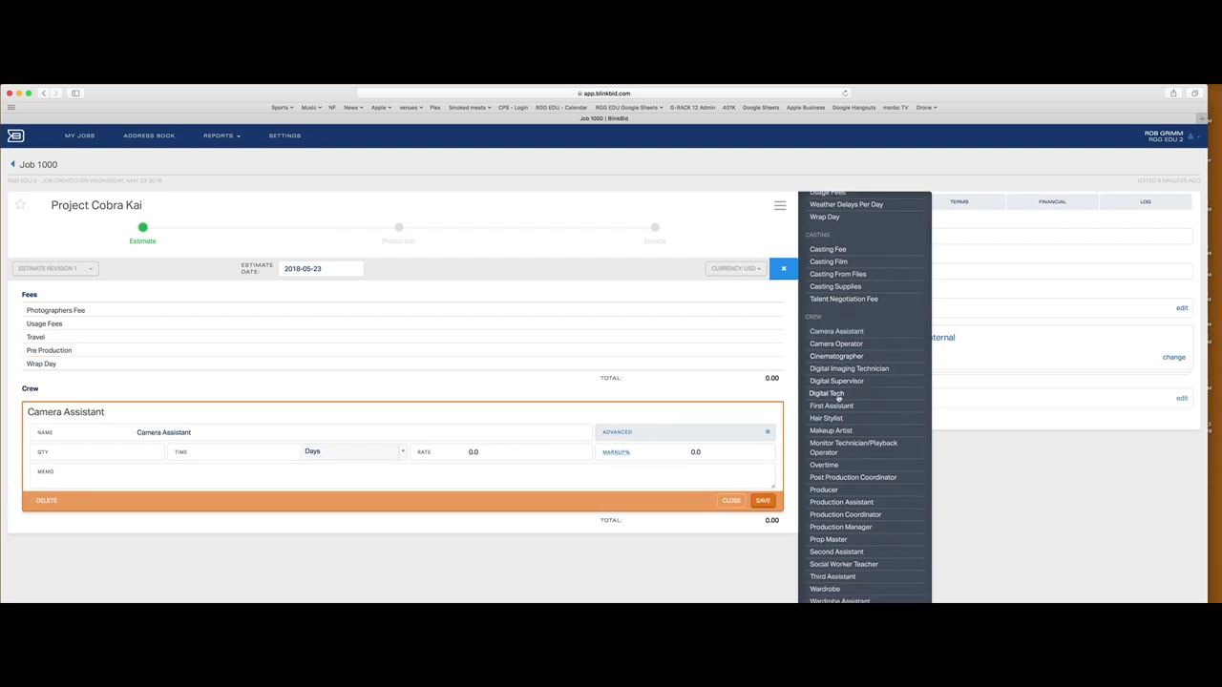
{"action": "left_click", "coordinate": [839, 397]}
{"action": "scroll", "coordinate": [844, 393], "scroll_direction": "down", "scroll_amount": 1}
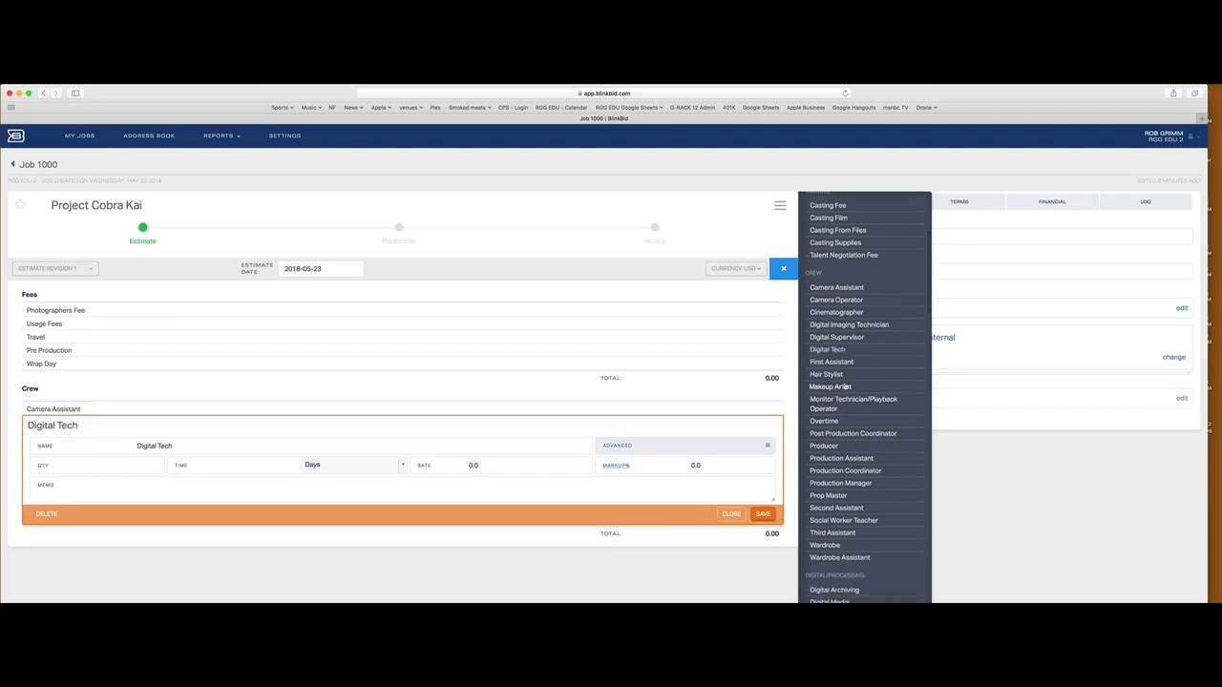
Add the Hair Stylist crew item, rename it Hair & Makeup Stylist, and save it
{"action": "left_click", "coordinate": [840, 375]}
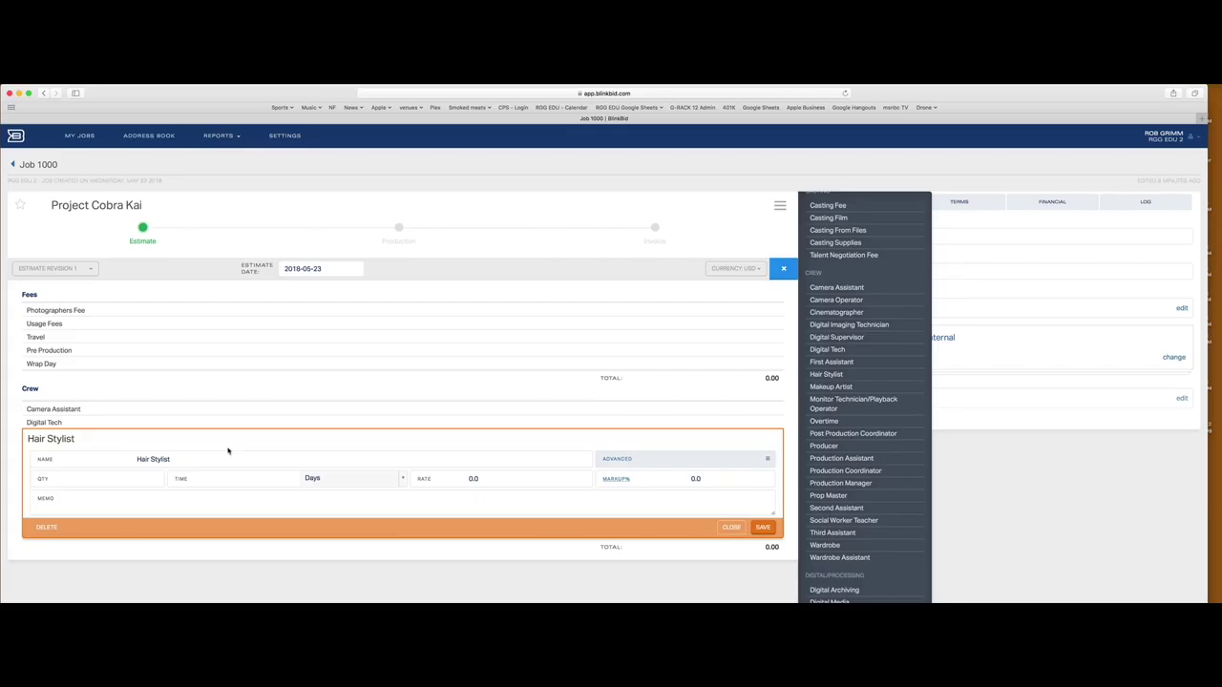
{"action": "left_click", "coordinate": [158, 459]}
{"action": "type", "text": "Makeup"}
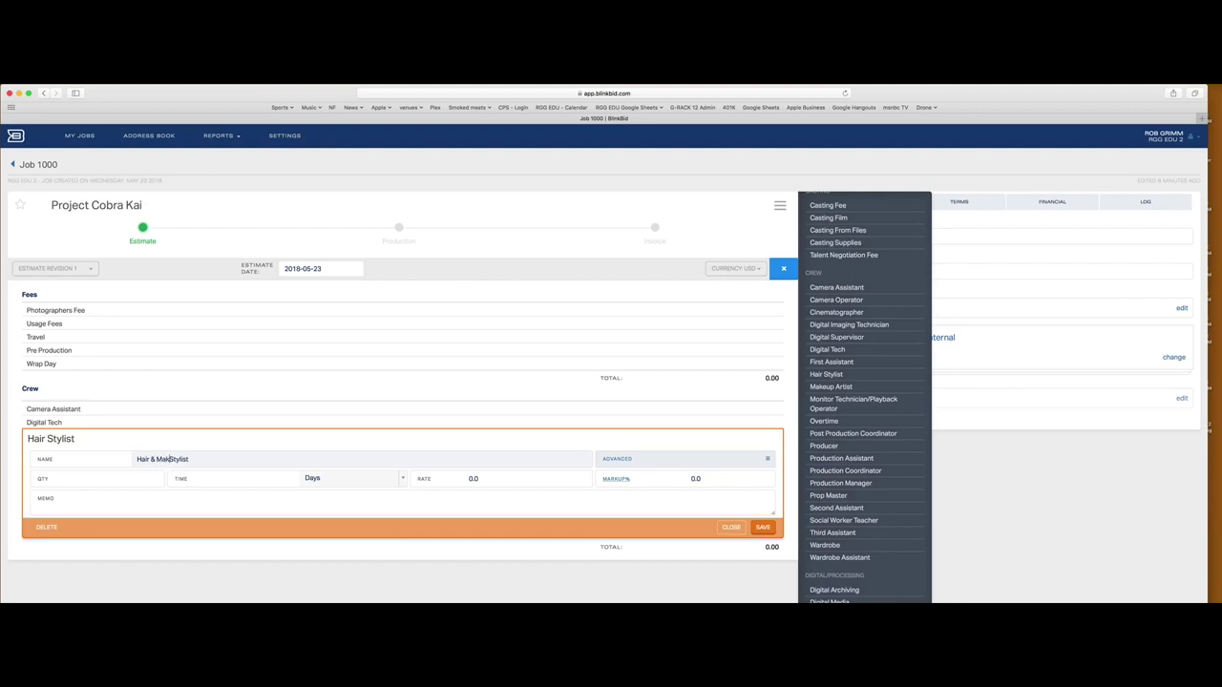
{"action": "left_click", "coordinate": [762, 527]}
Add the Producer and Wardrobe crew items to the estimate
{"action": "left_click", "coordinate": [829, 445]}
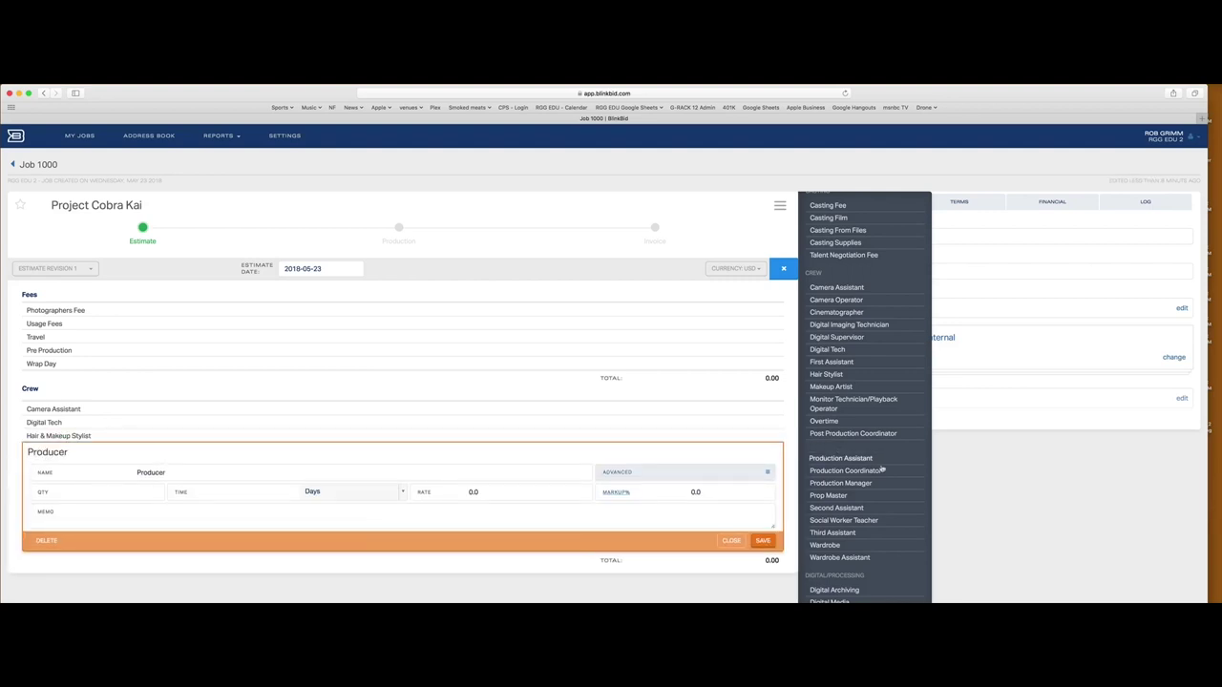
{"action": "scroll", "coordinate": [864, 463], "scroll_direction": "down", "scroll_amount": 2}
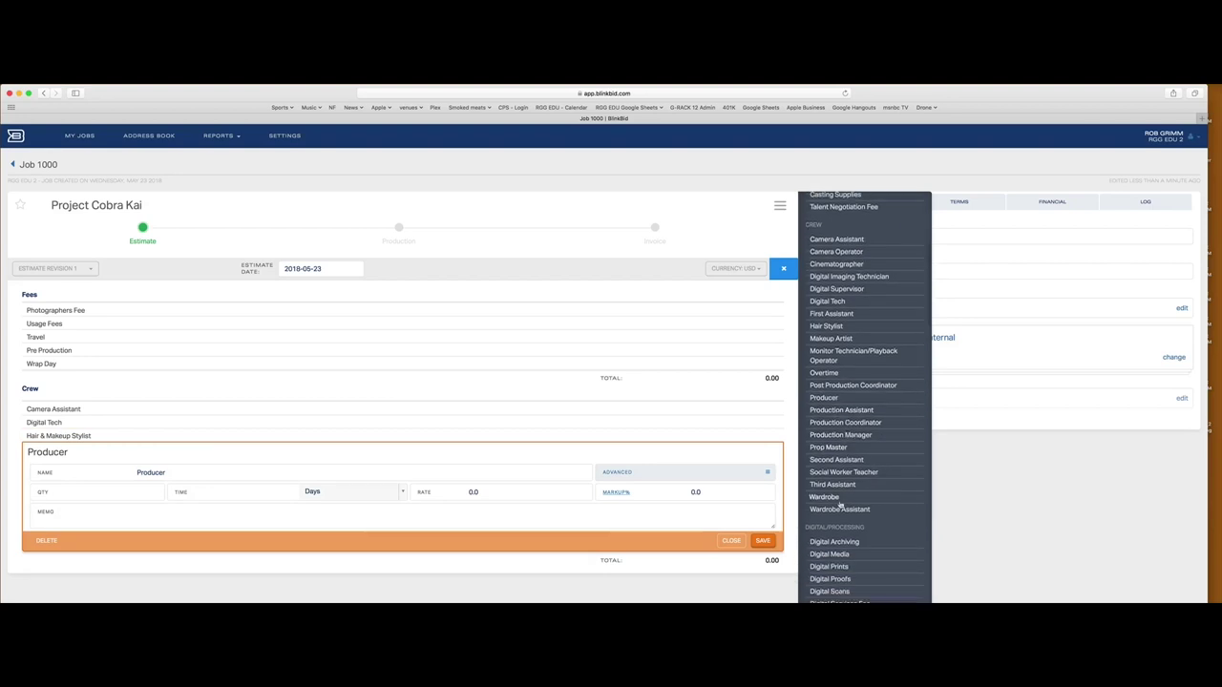
{"action": "left_click", "coordinate": [837, 506]}
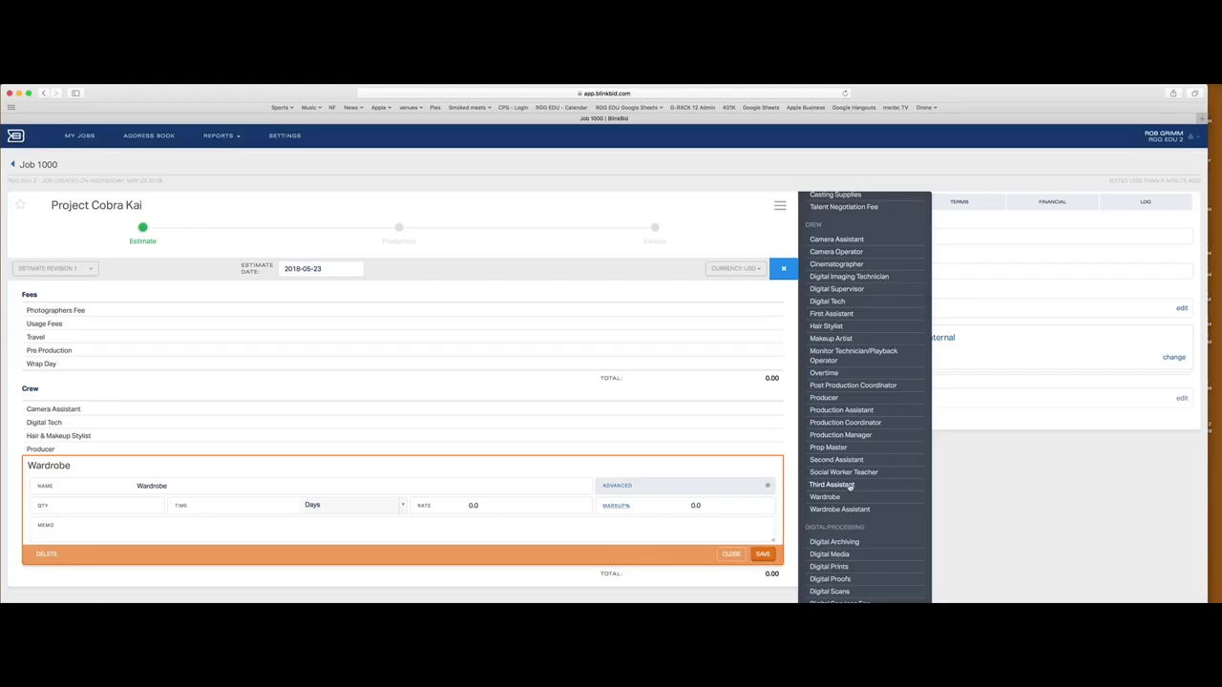
Add the Liability insurance item and the Location Scout and Location Fees/Permits items to the estimate
{"action": "scroll", "coordinate": [858, 496], "scroll_direction": "down", "scroll_amount": 8}
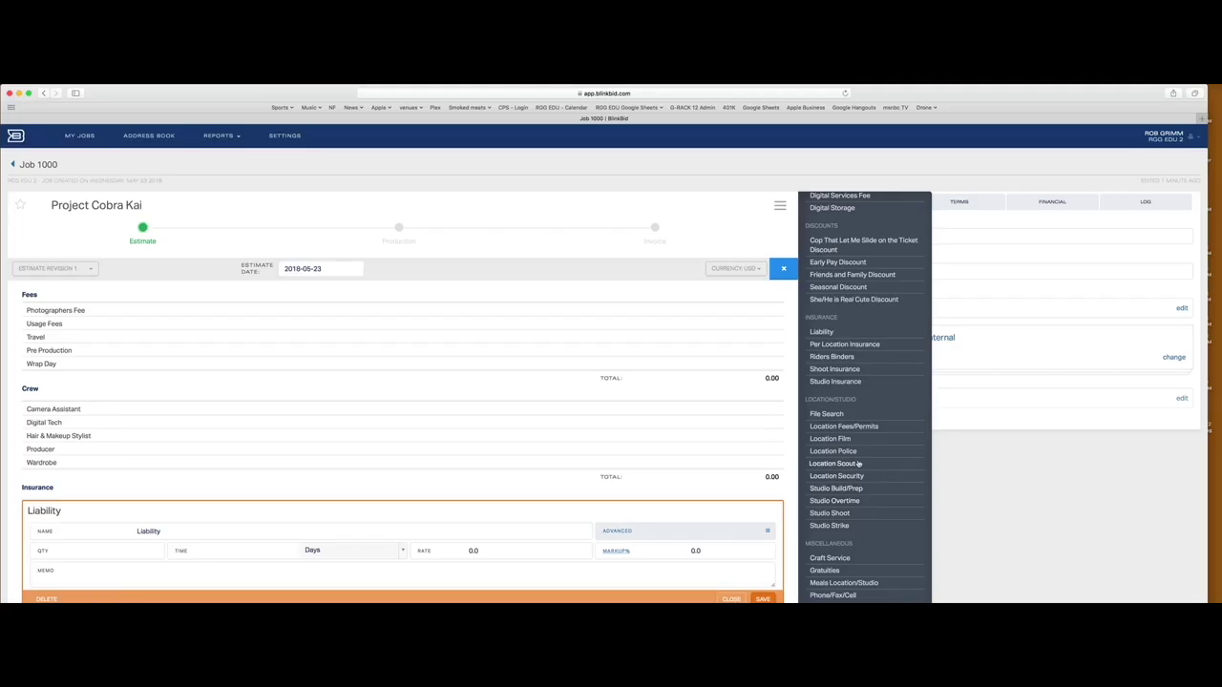
{"action": "left_click", "coordinate": [858, 463]}
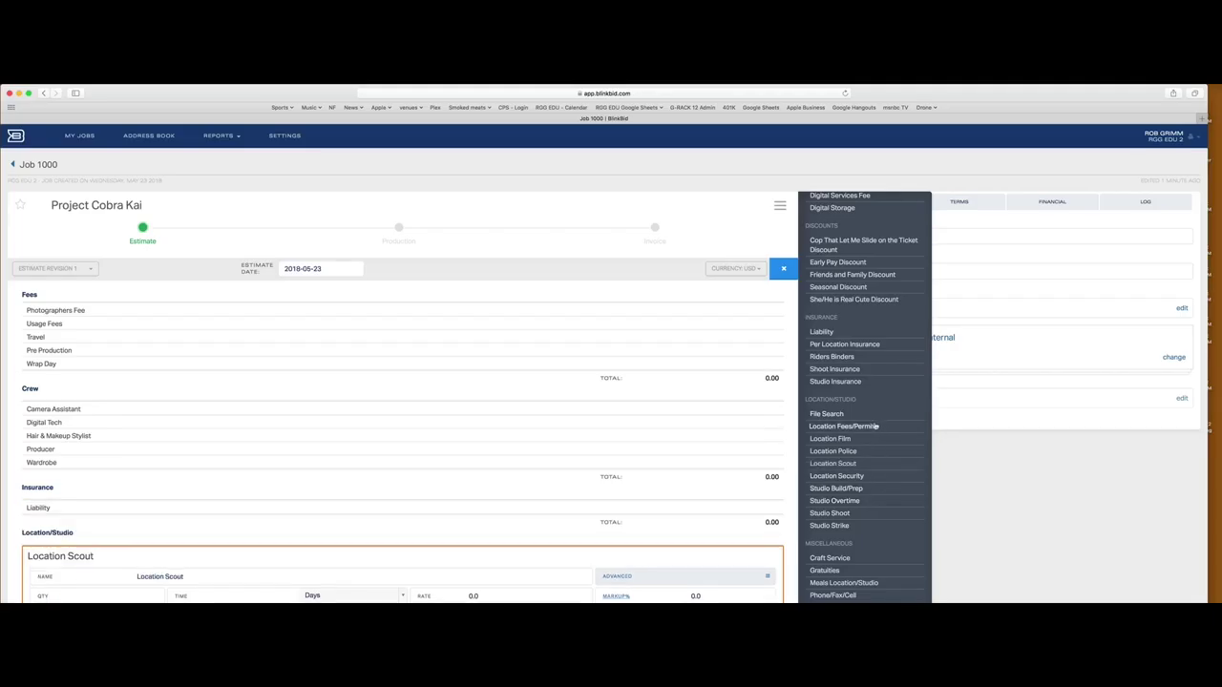
{"action": "left_click", "coordinate": [875, 426]}
Add the Craft Service and Meals Location/Studio items from the Miscellaneous category
{"action": "scroll", "coordinate": [882, 487], "scroll_direction": "down", "scroll_amount": 2}
{"action": "scroll", "coordinate": [882, 486], "scroll_direction": "down", "scroll_amount": 2}
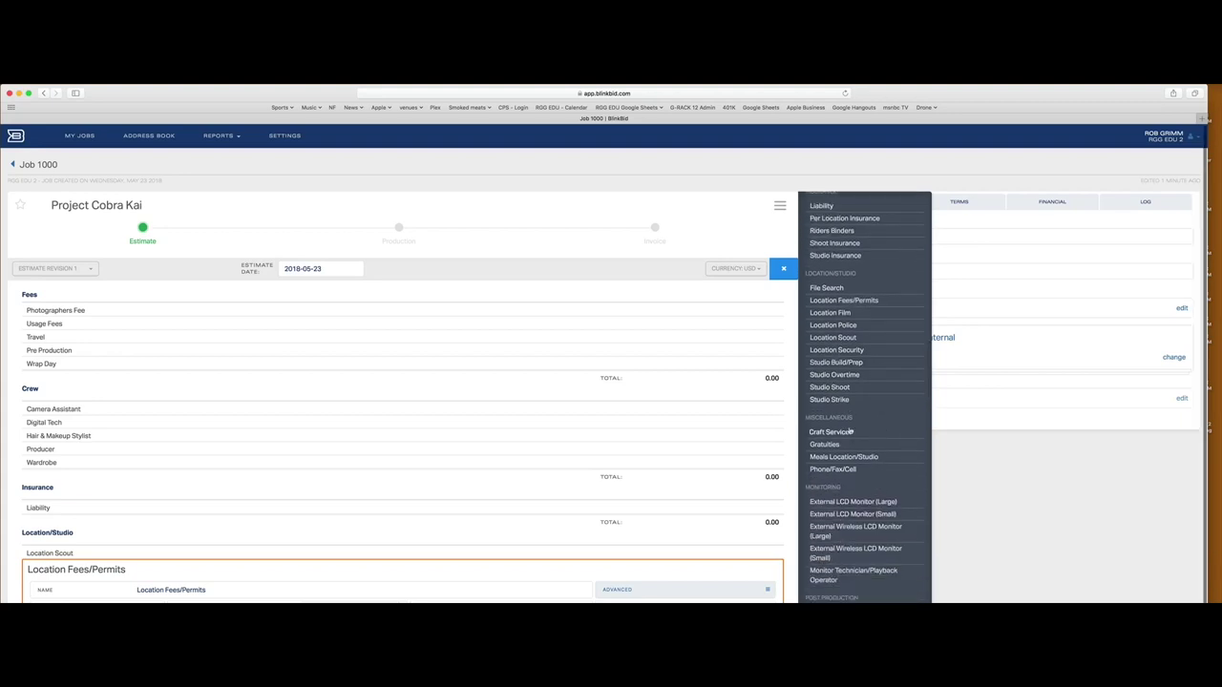
{"action": "left_click", "coordinate": [845, 432]}
{"action": "left_click", "coordinate": [850, 458]}
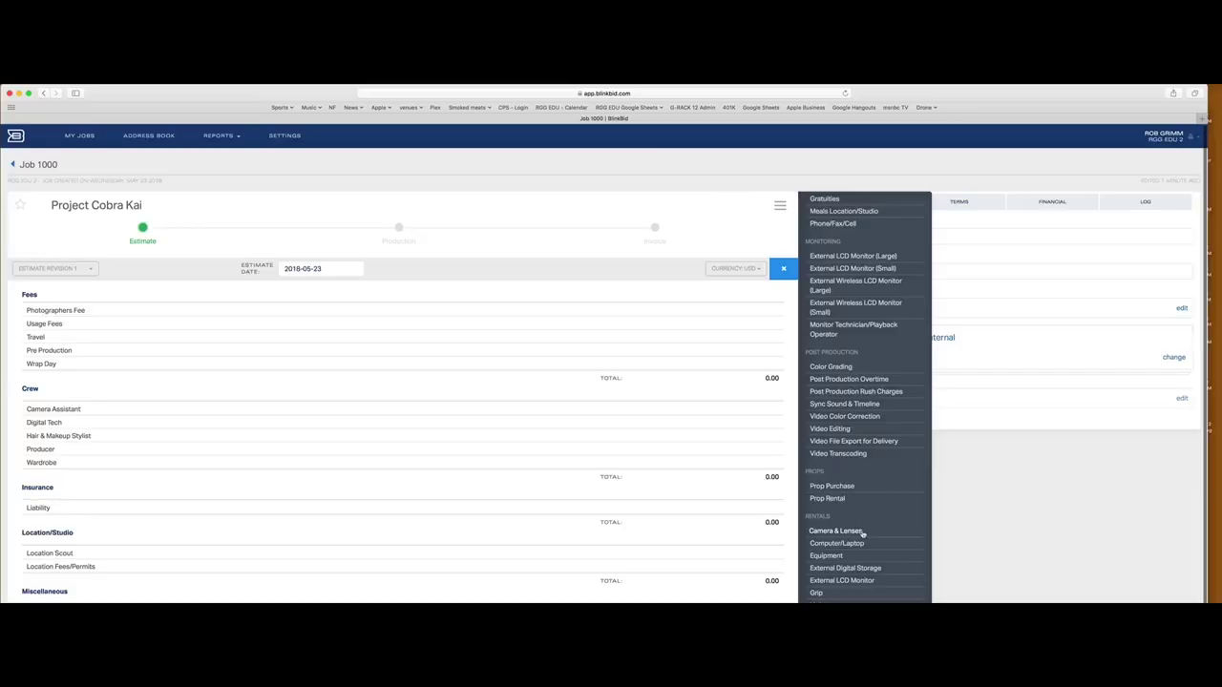
Add the Camera & Lenses, Lighting and Special Vehicles rental items to the estimate
{"action": "scroll", "coordinate": [861, 533], "scroll_direction": "down", "scroll_amount": 1}
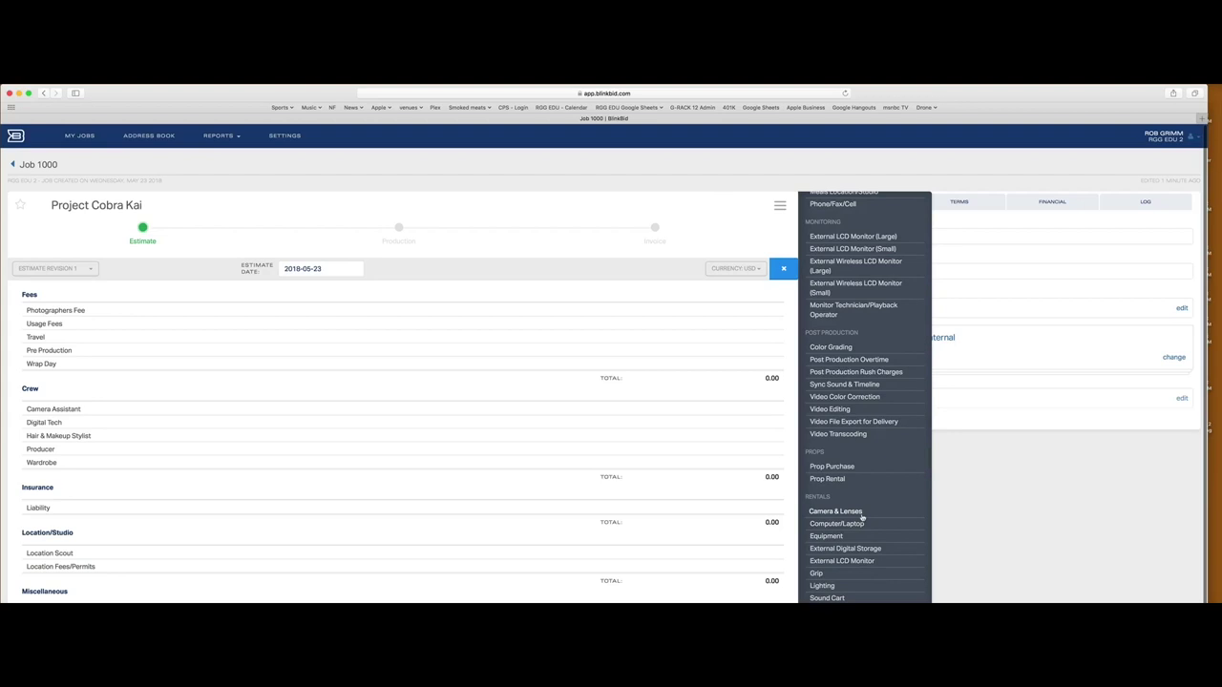
{"action": "left_click", "coordinate": [836, 511]}
{"action": "scroll", "coordinate": [862, 517], "scroll_direction": "down", "scroll_amount": 3}
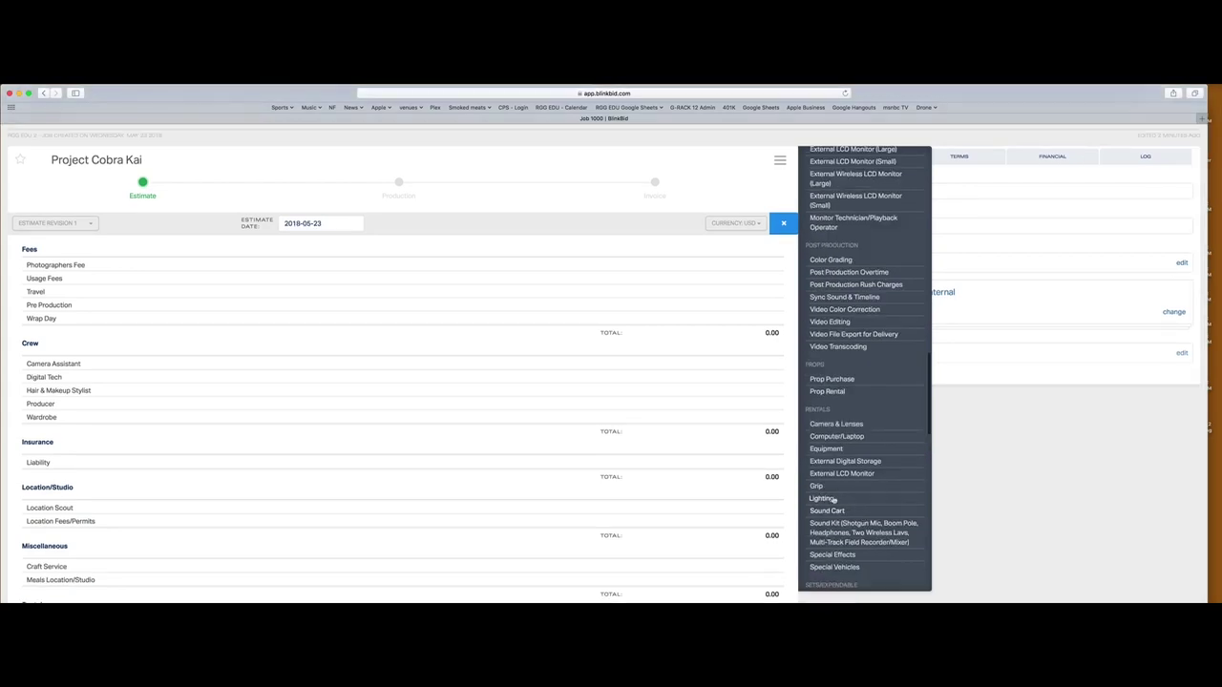
{"action": "scroll", "coordinate": [849, 498], "scroll_direction": "down", "scroll_amount": 2}
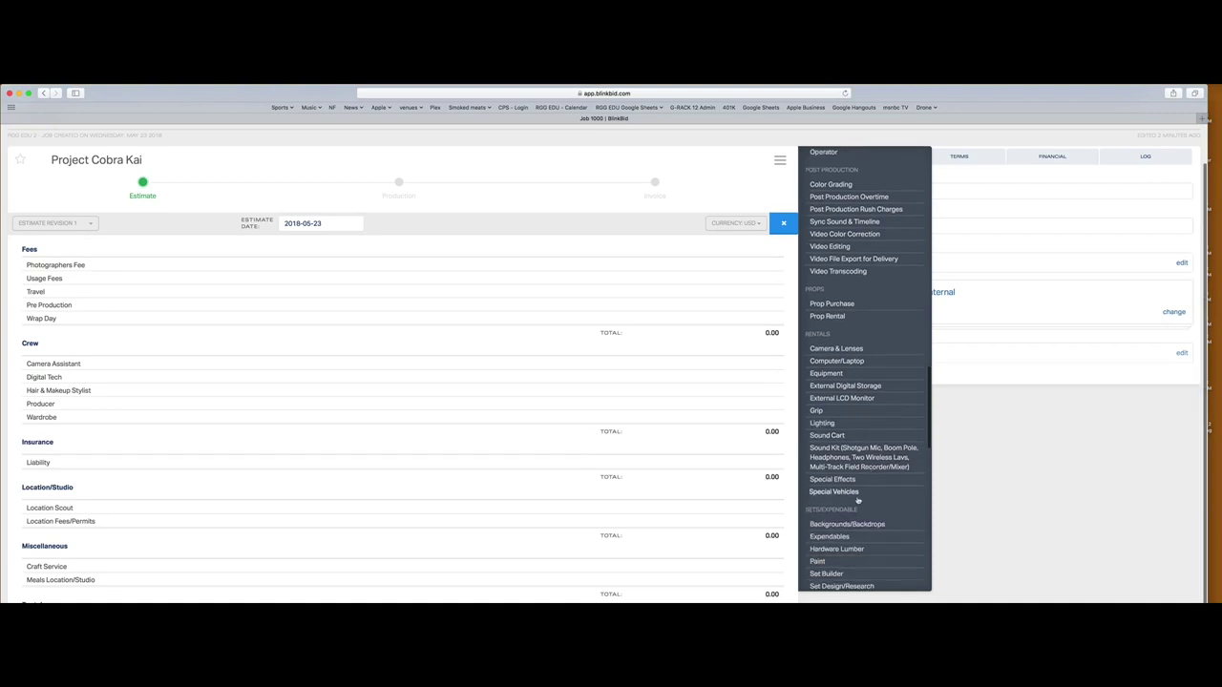
{"action": "left_click", "coordinate": [834, 491]}
Add the Expendables item and the crew travel items Air Fares, Meals and Per Diems to the estimate
{"action": "scroll", "coordinate": [855, 496], "scroll_direction": "down", "scroll_amount": 5}
{"action": "scroll", "coordinate": [855, 496], "scroll_direction": "down", "scroll_amount": 2}
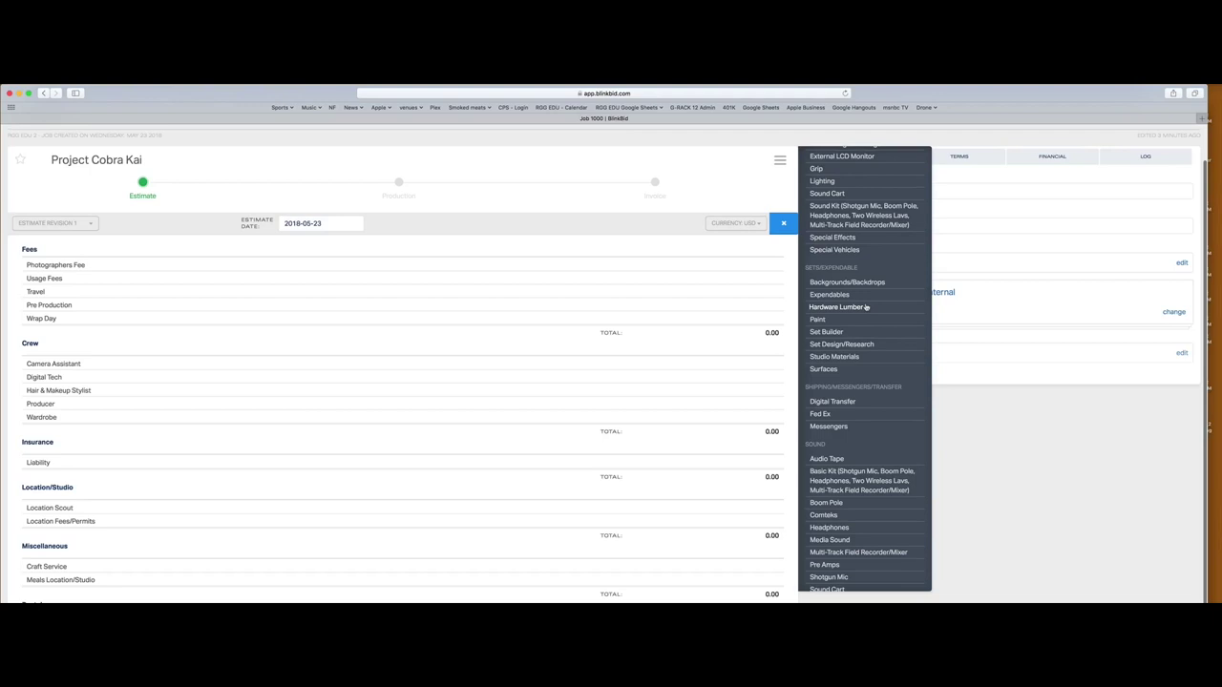
{"action": "scroll", "coordinate": [865, 308], "scroll_direction": "down", "scroll_amount": 5}
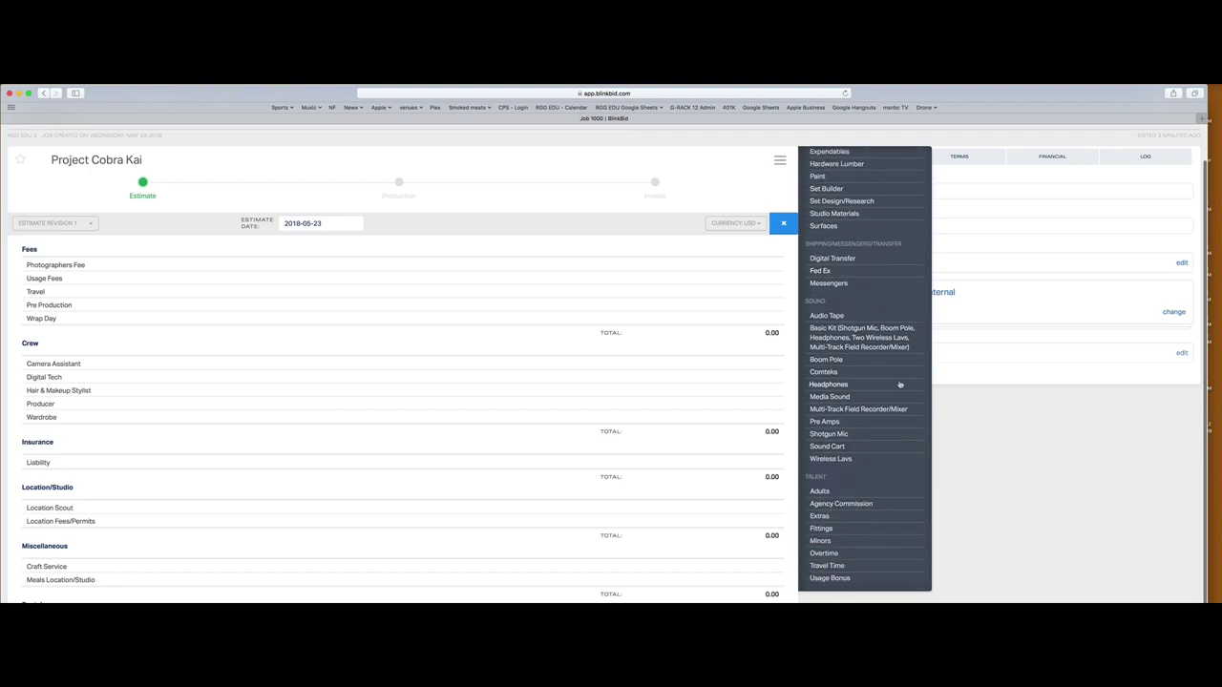
{"action": "scroll", "coordinate": [899, 384], "scroll_direction": "down", "scroll_amount": 6}
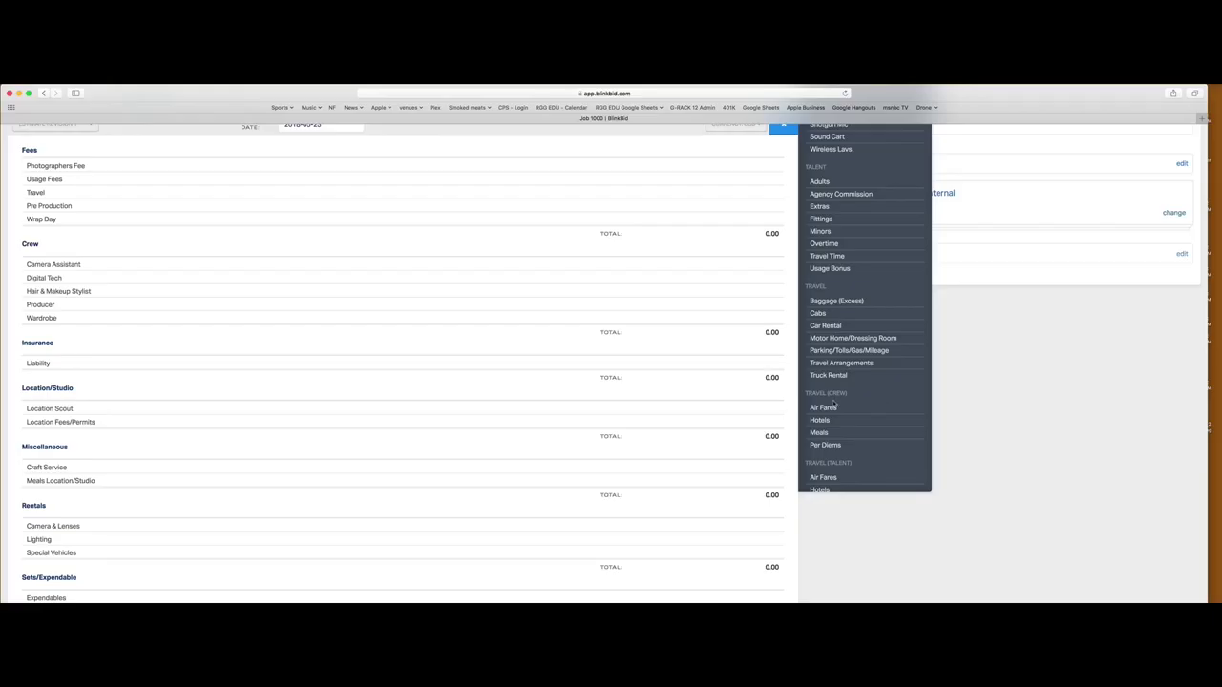
{"action": "left_click", "coordinate": [831, 407]}
{"action": "scroll", "coordinate": [878, 410], "scroll_direction": "down", "scroll_amount": 1}
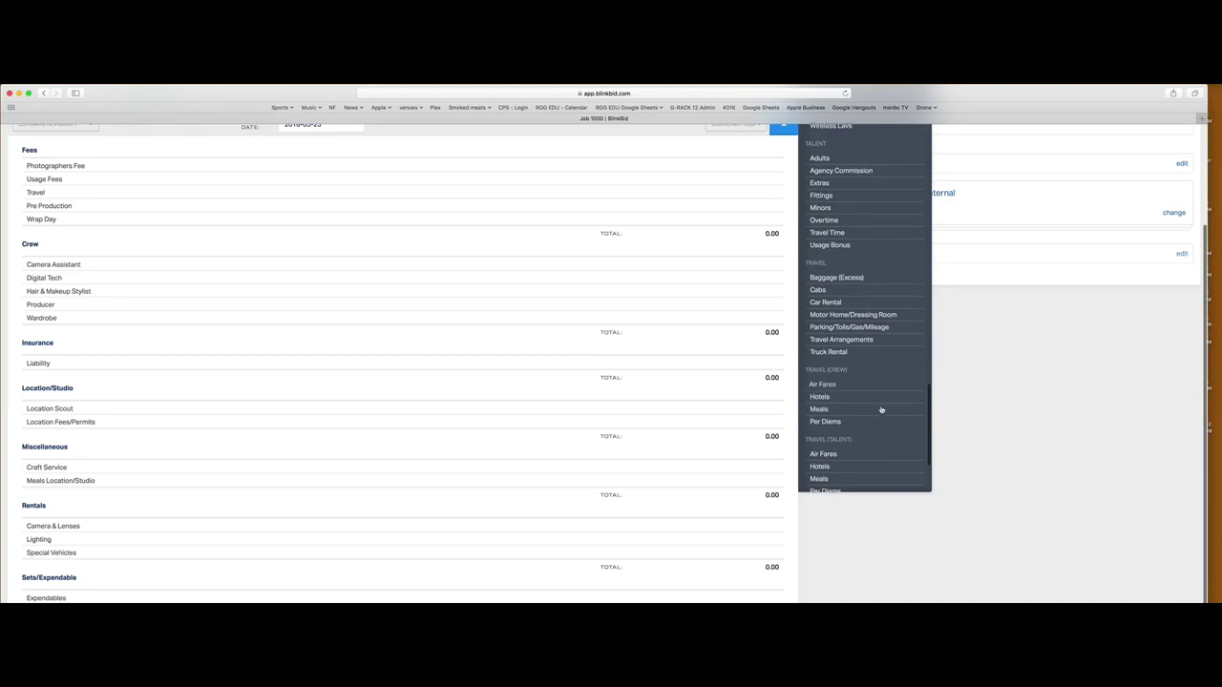
{"action": "left_click", "coordinate": [820, 409]}
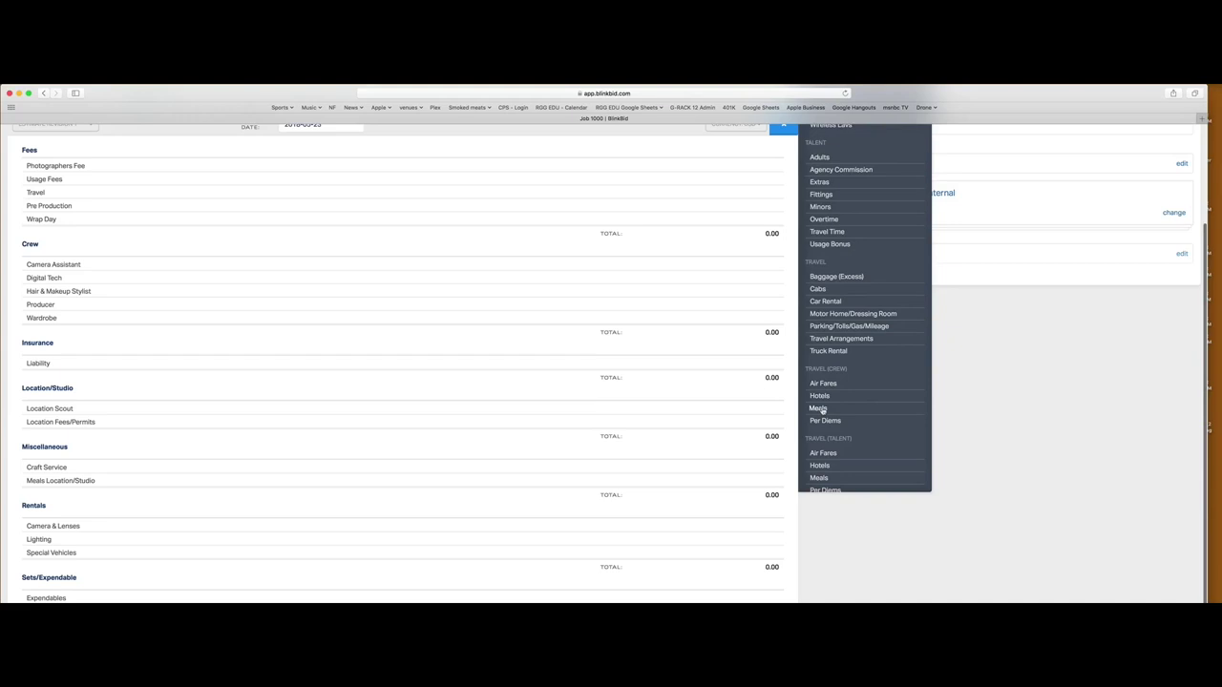
{"action": "left_click", "coordinate": [838, 421]}
Add the Baggage (Excess), Car Rental and Parking/Tolls/Gas/Mileage travel items to the estimate
{"action": "left_click", "coordinate": [852, 278]}
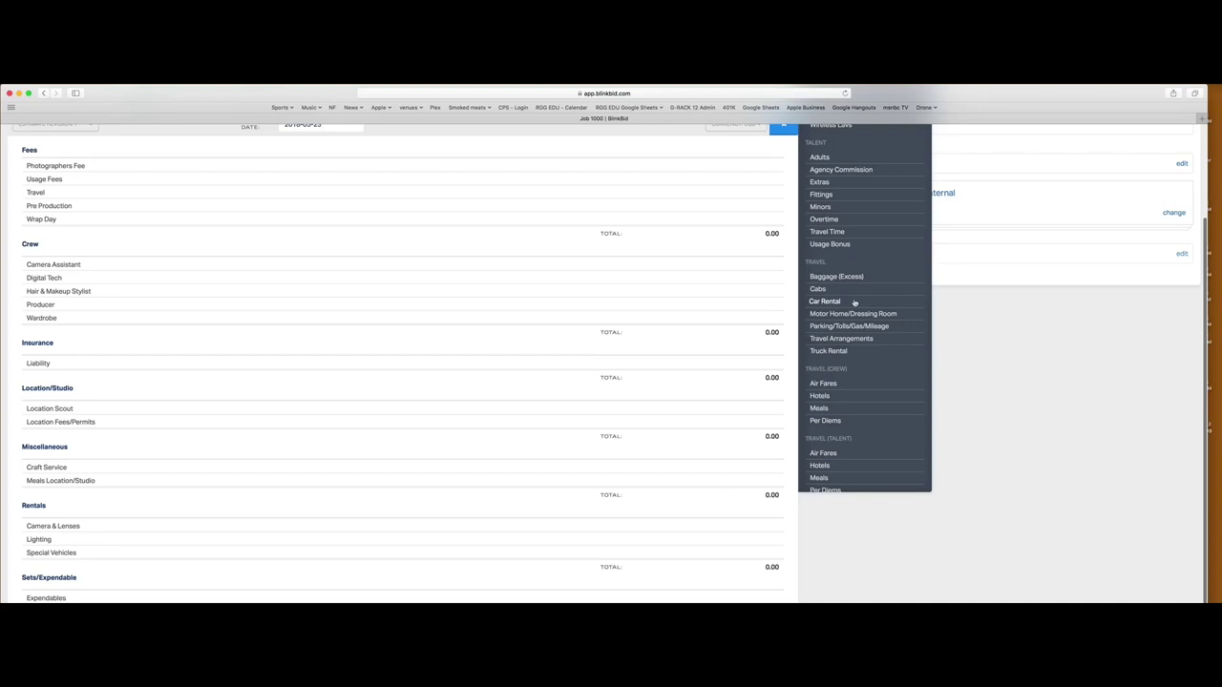
{"action": "left_click", "coordinate": [854, 303]}
{"action": "left_click", "coordinate": [891, 325]}
{"action": "scroll", "coordinate": [893, 323], "scroll_direction": "down", "scroll_amount": 2}
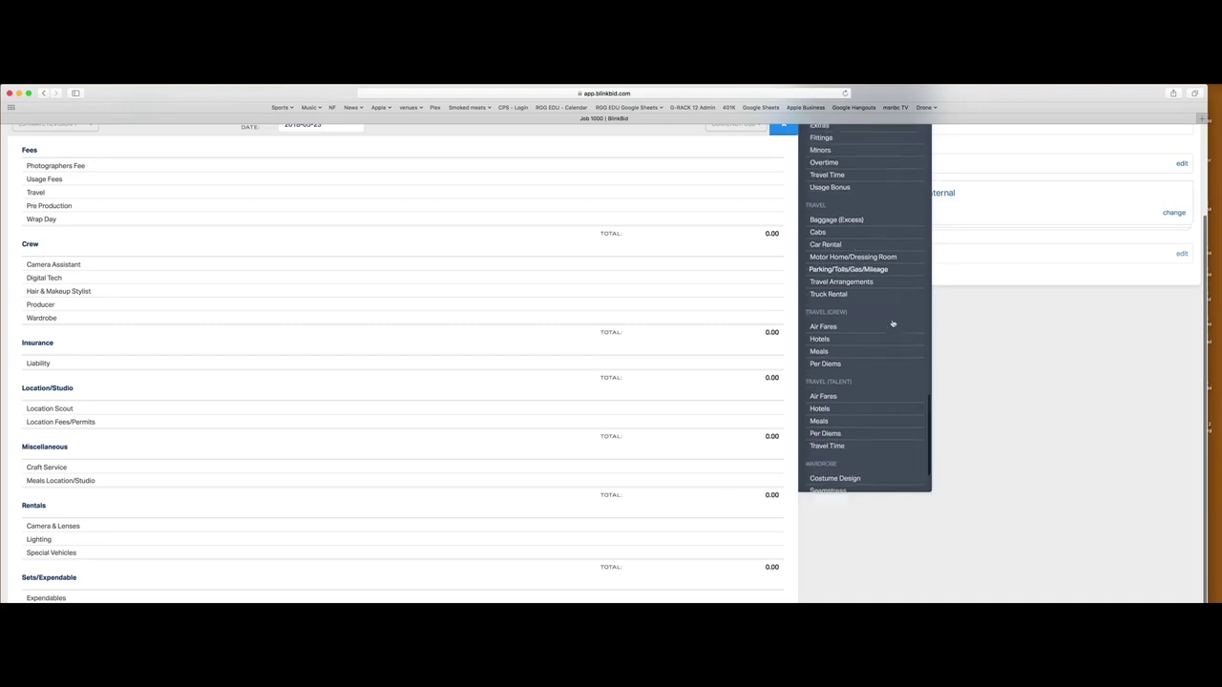
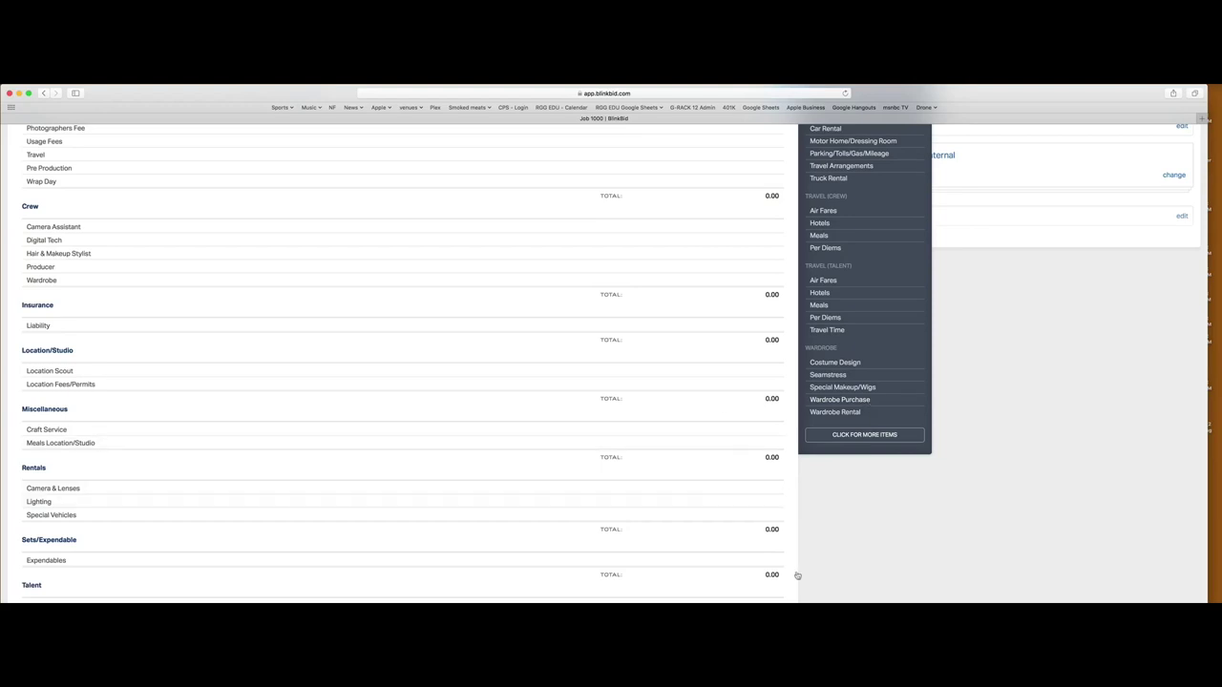
Review the line items added to the estimate and close the item catalog
{"action": "scroll", "coordinate": [718, 520], "scroll_direction": "down", "scroll_amount": 3}
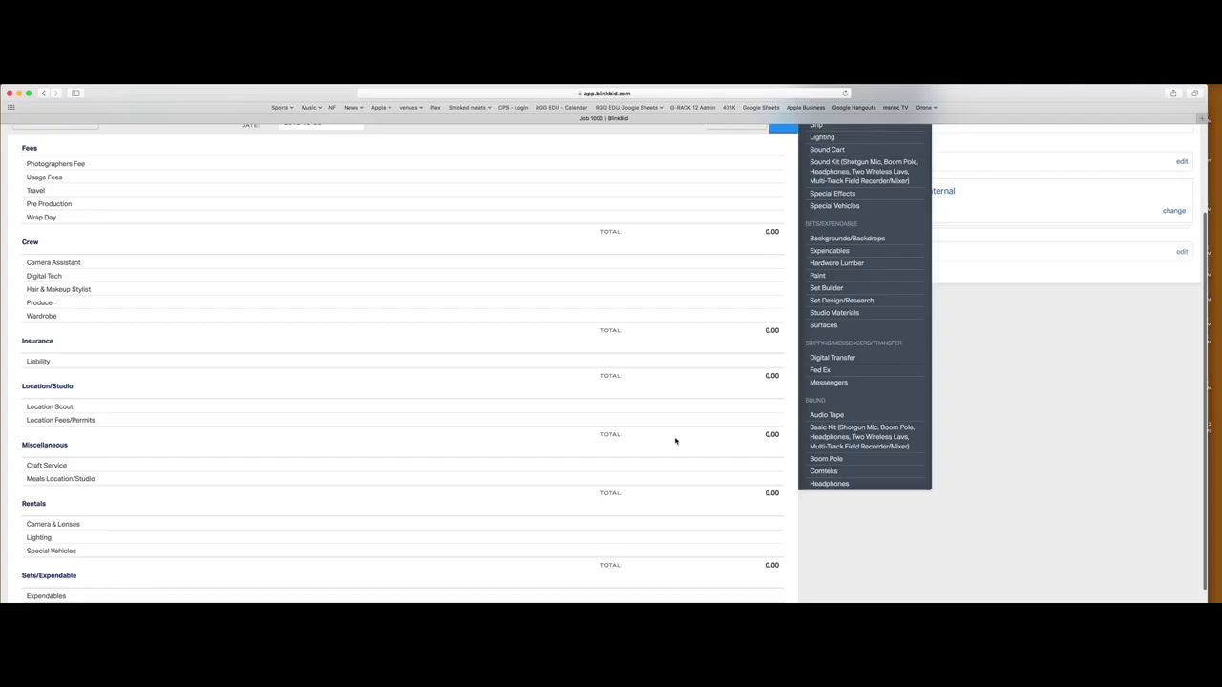
{"action": "scroll", "coordinate": [674, 441], "scroll_direction": "up", "scroll_amount": 5}
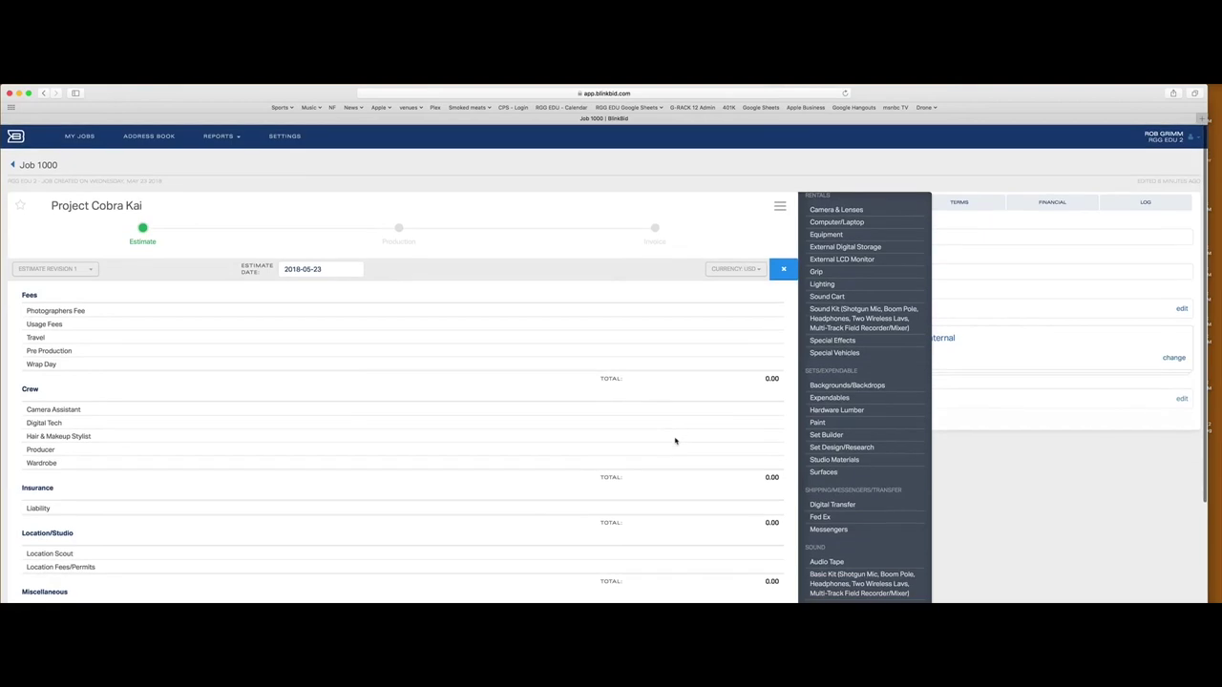
{"action": "left_click", "coordinate": [785, 269]}
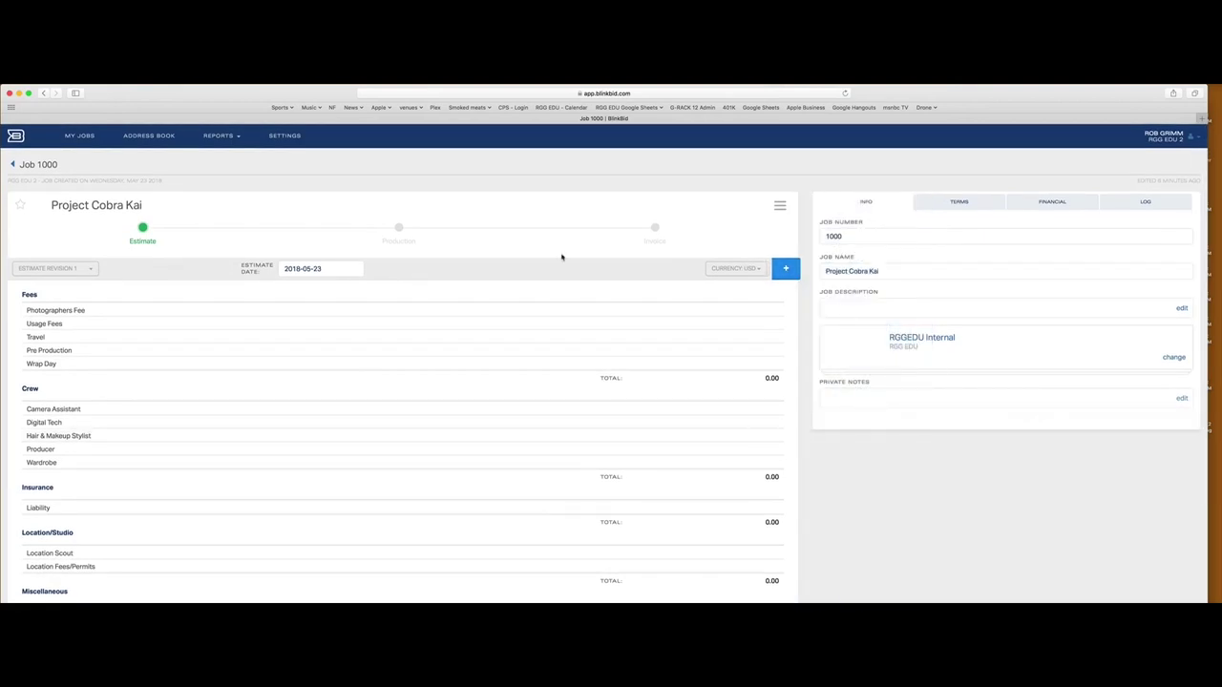
Set the Photographers Fee to 4 days at a rate of 5000 and save the line item
{"action": "left_click", "coordinate": [332, 314]}
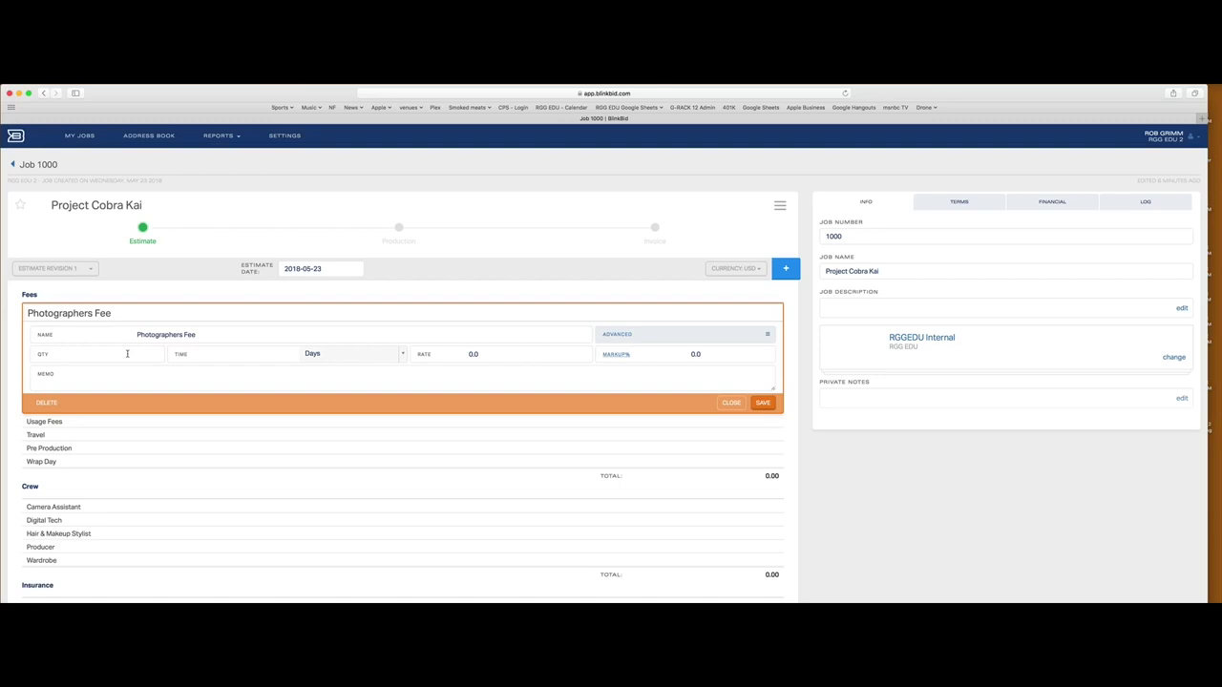
{"action": "type", "text": "4"}
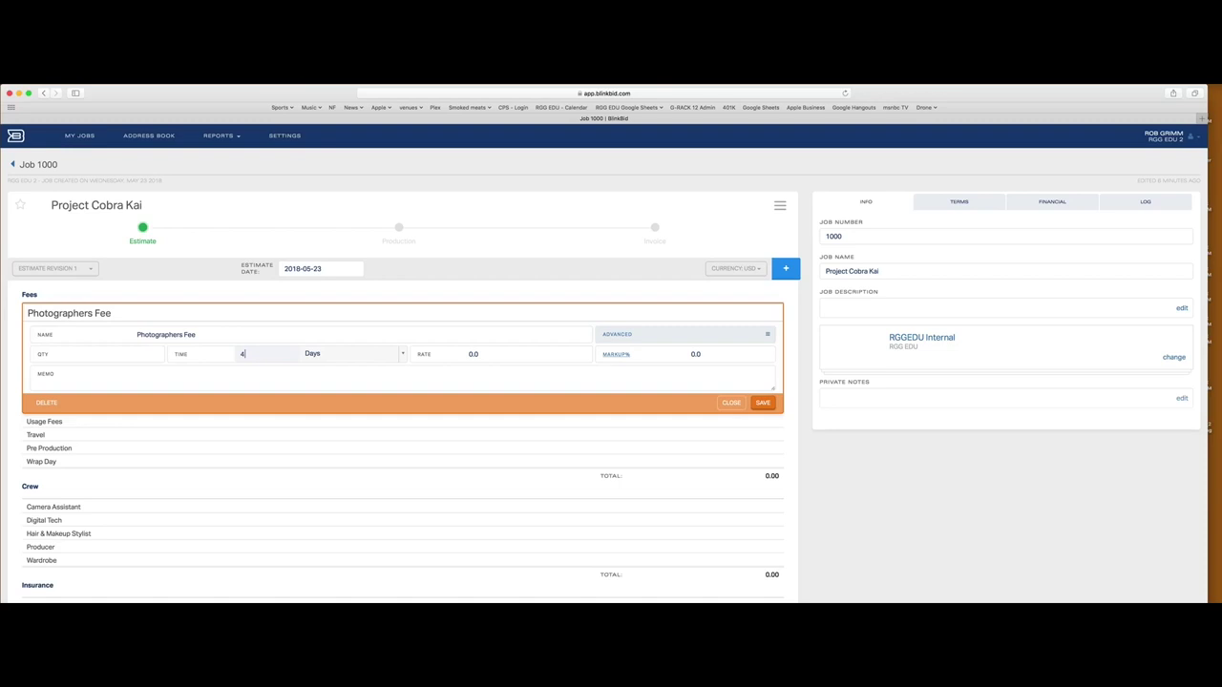
{"action": "left_click", "coordinate": [402, 354]}
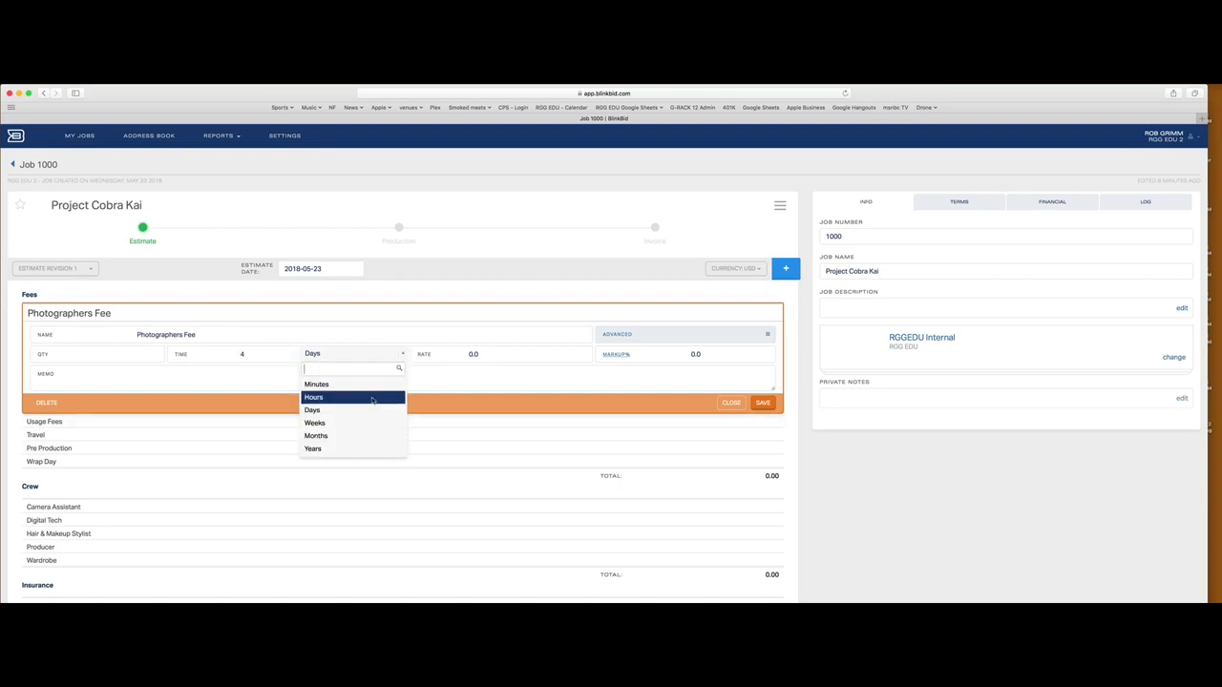
{"action": "scroll", "coordinate": [372, 399], "scroll_direction": "down", "scroll_amount": 1}
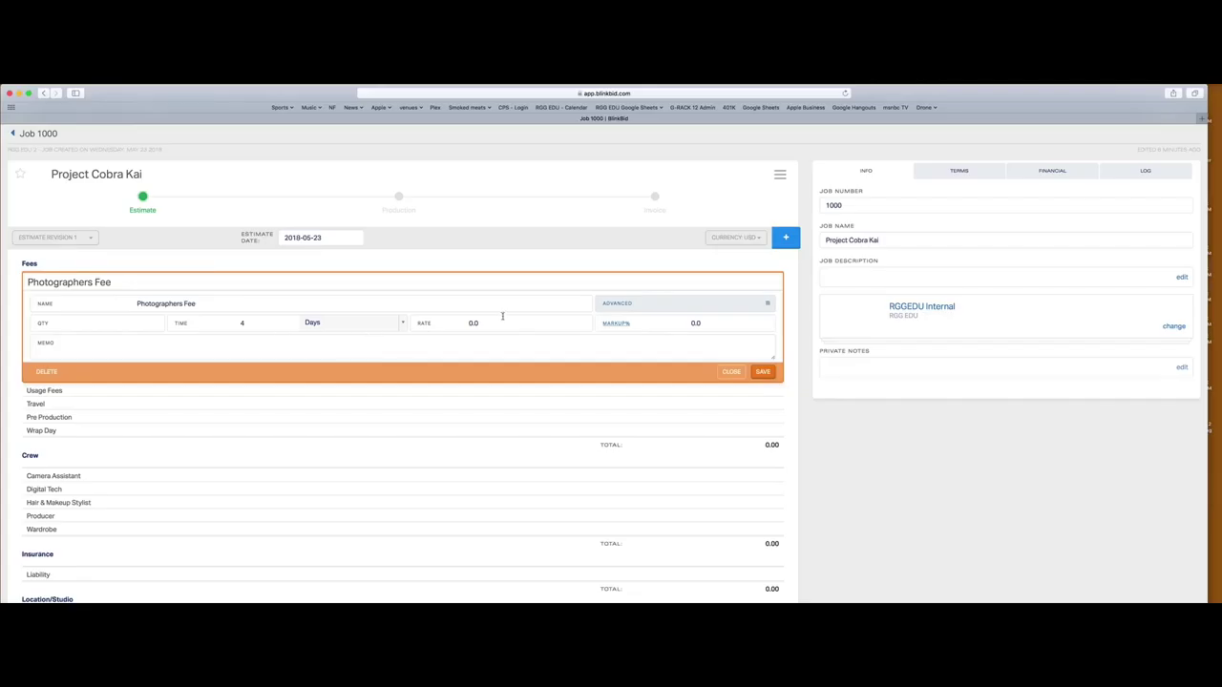
{"action": "left_click", "coordinate": [502, 316]}
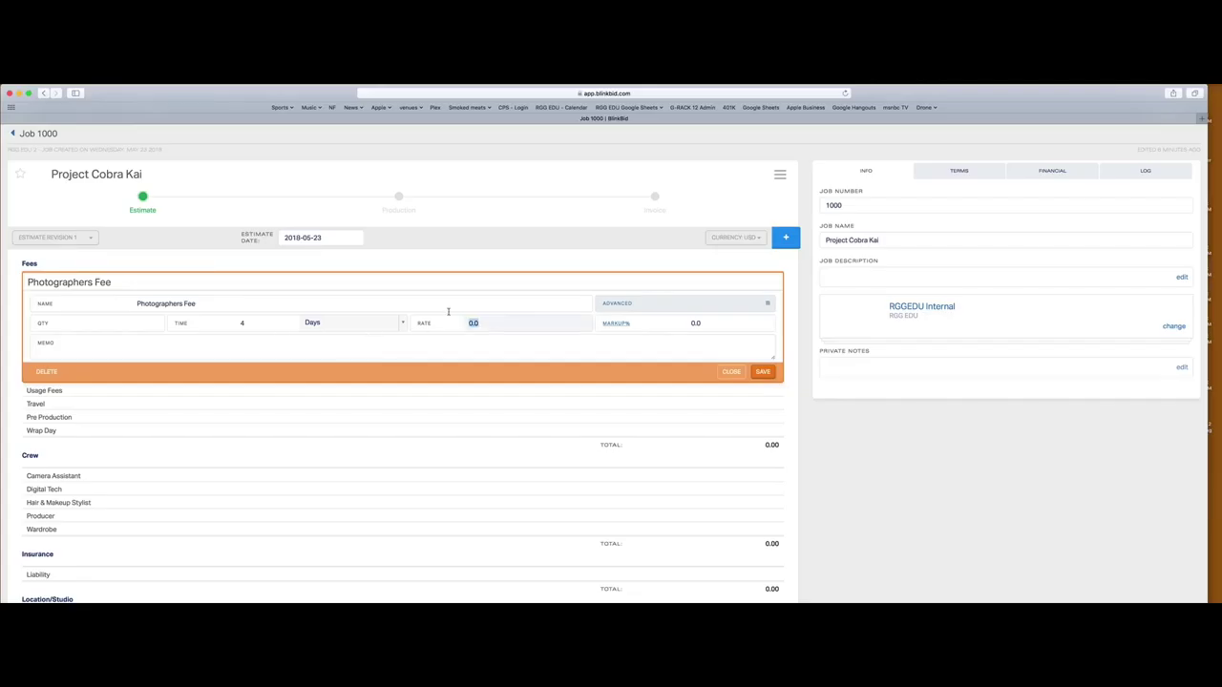
{"action": "type", "text": "5000"}
{"action": "left_click", "coordinate": [766, 371]}
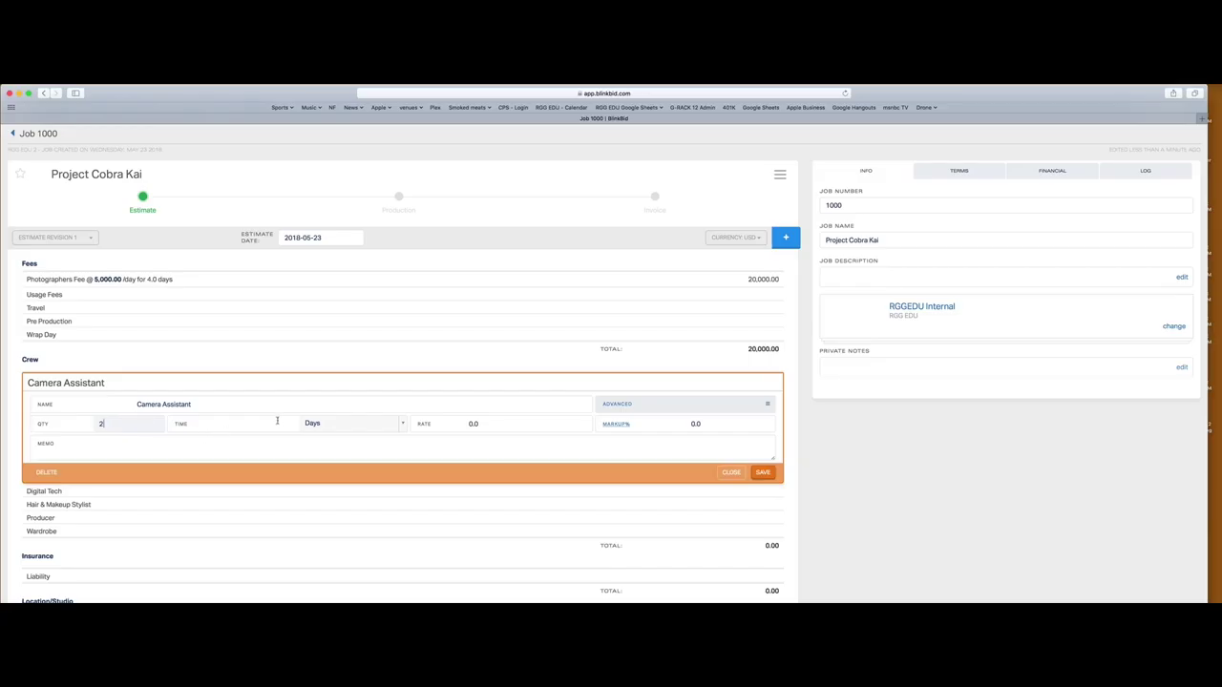
Set the Camera Assistant time to 5 days at a rate of 500 and save the line item
{"action": "left_click", "coordinate": [273, 424]}
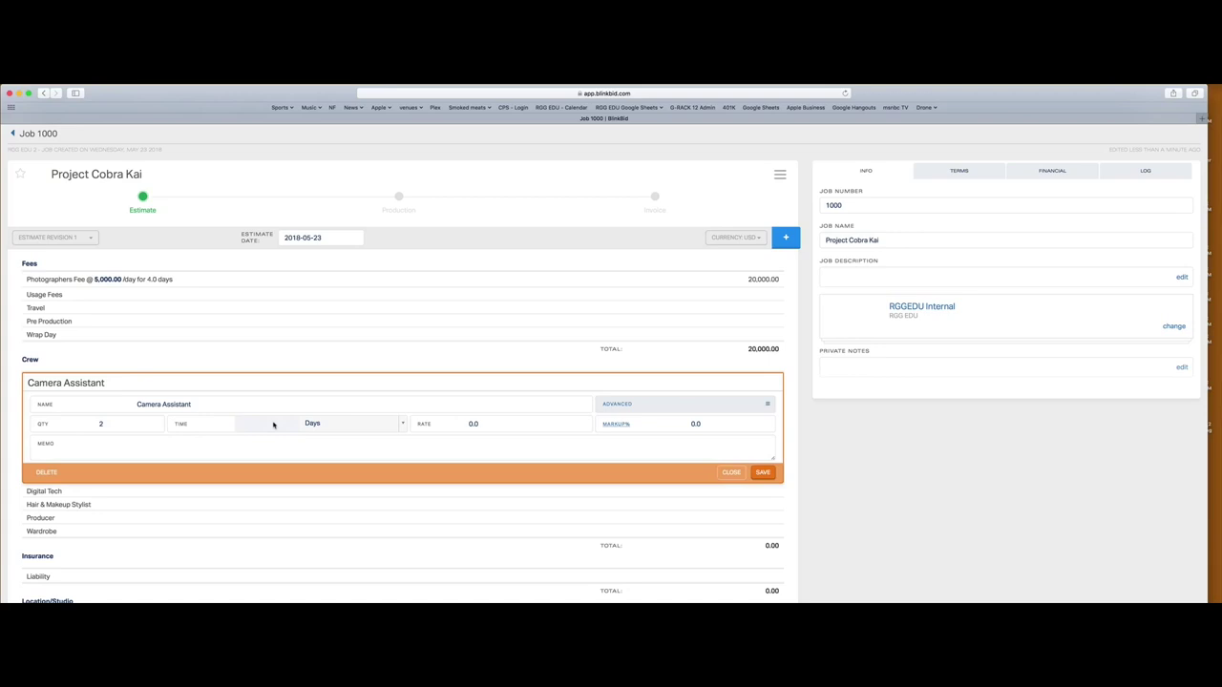
{"action": "type", "text": "5"}
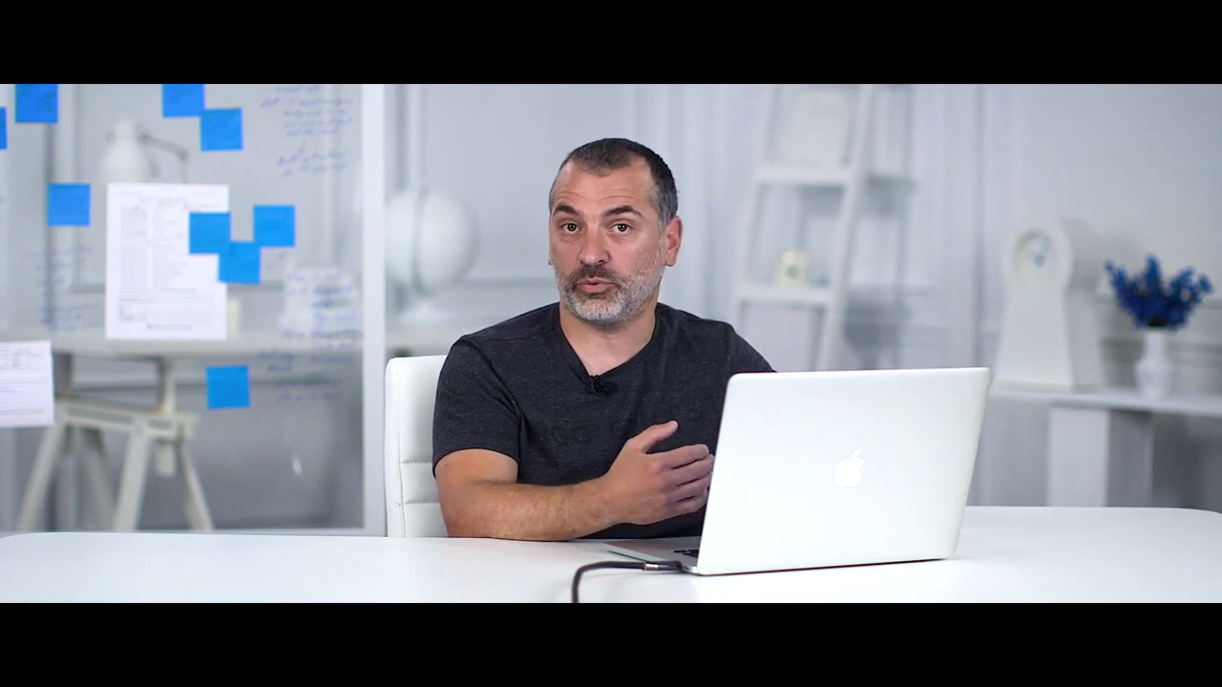
{"action": "left_click", "coordinate": [453, 424]}
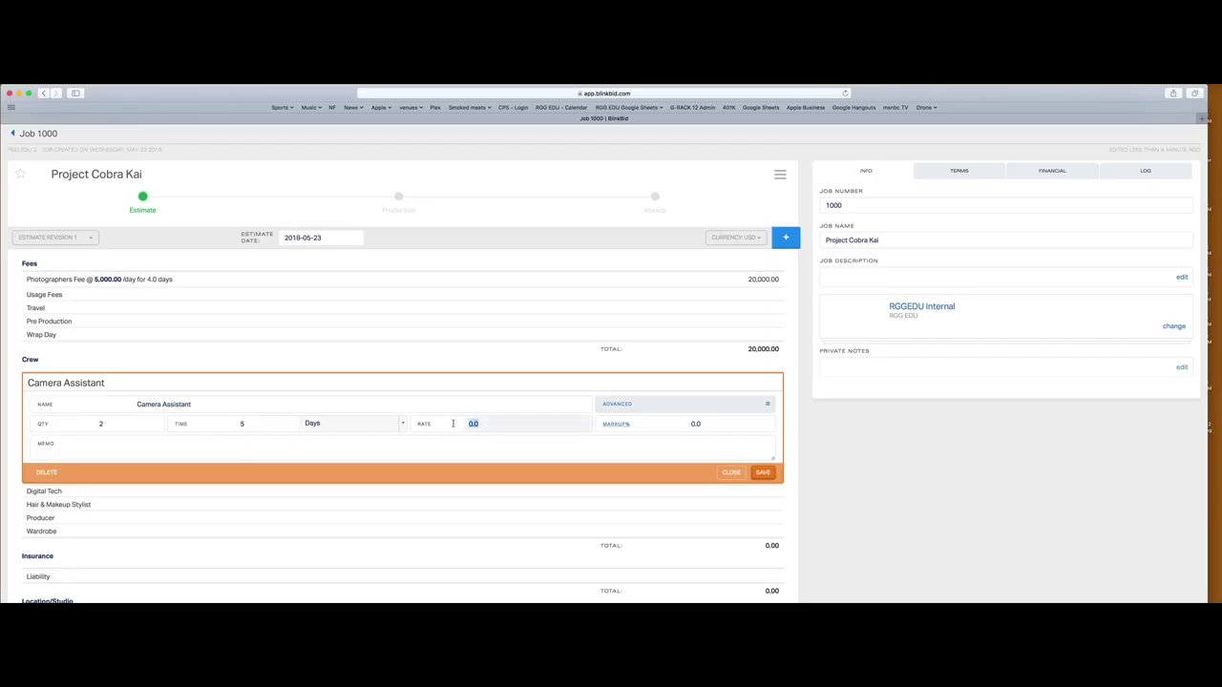
{"action": "type", "text": "500"}
{"action": "left_click", "coordinate": [762, 472]}
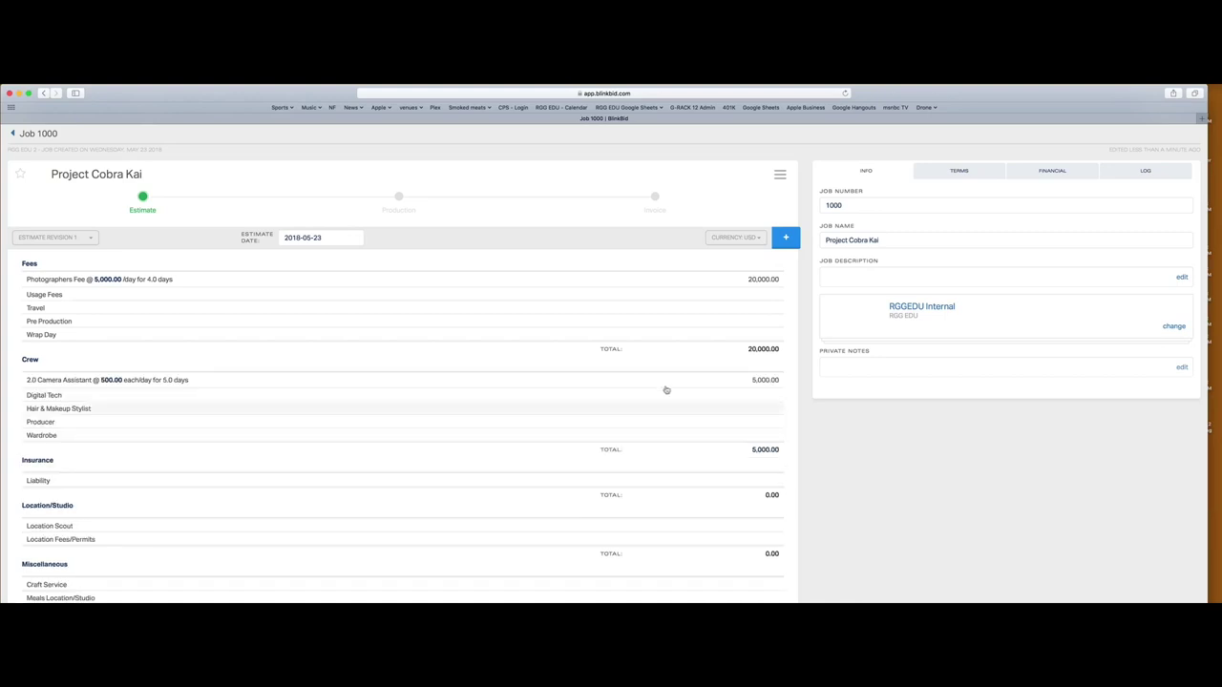
Set the Digital Tech to 4 days at a rate of 500 and the Hair & Makeup Stylist to 4 days at 750, saving both line items
{"action": "left_click", "coordinate": [388, 392]}
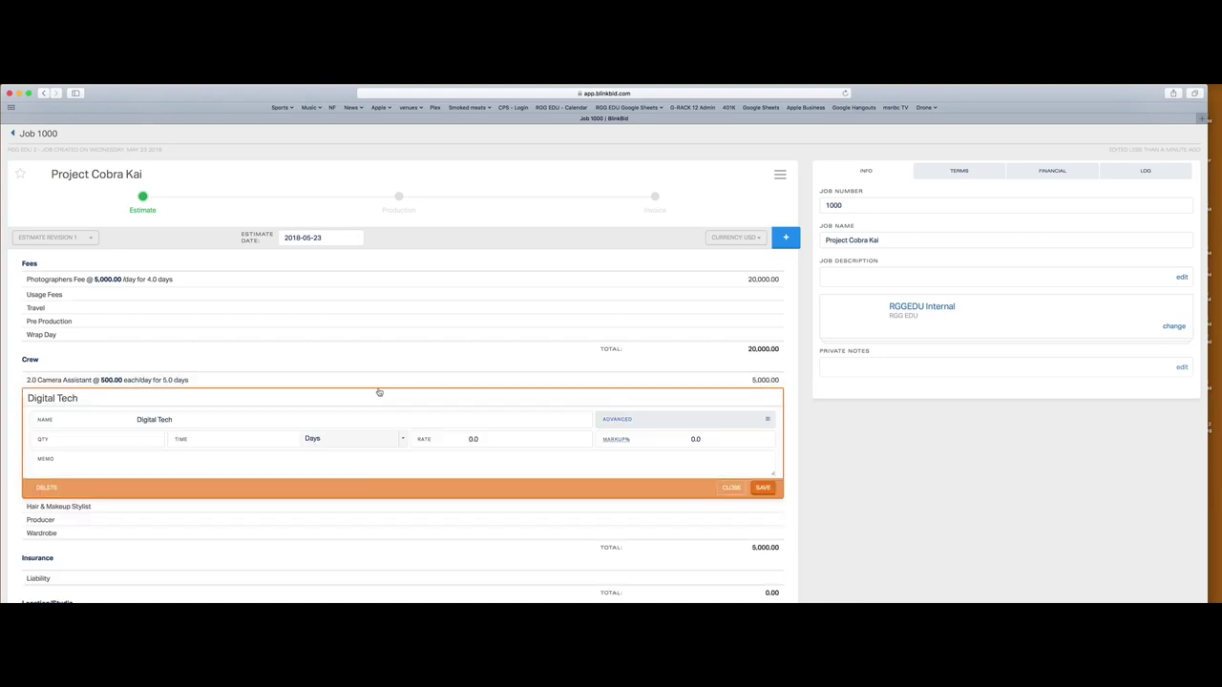
{"action": "left_click", "coordinate": [768, 421]}
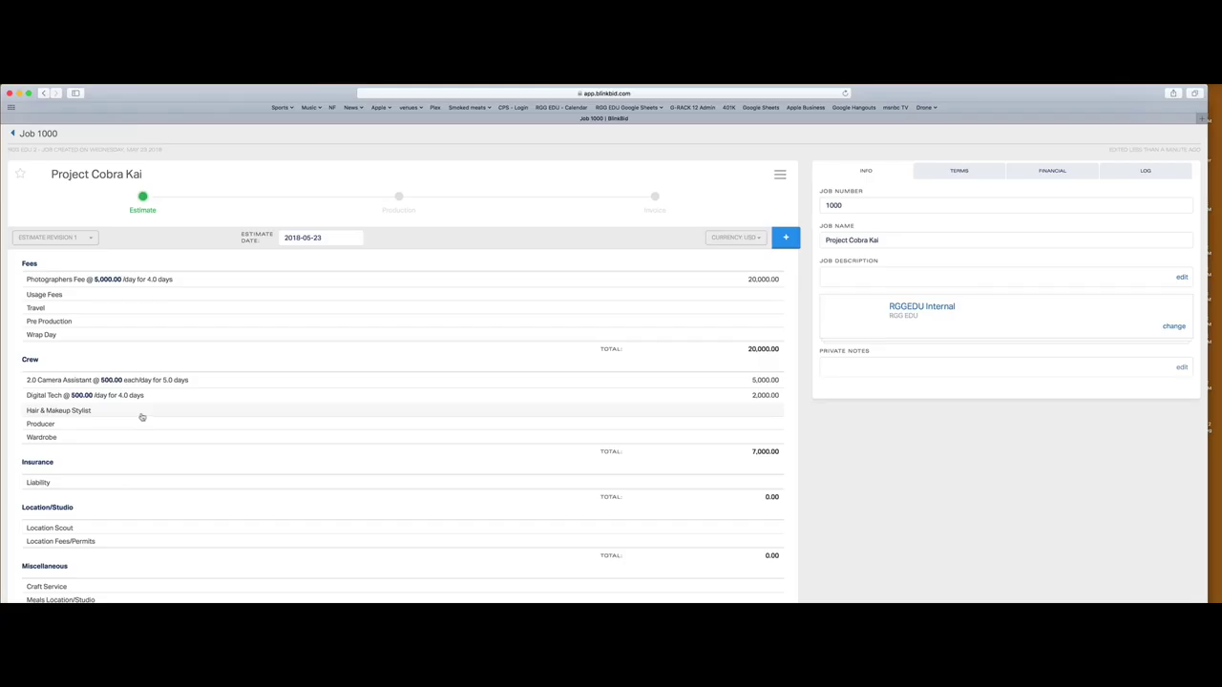
{"action": "left_click", "coordinate": [138, 416]}
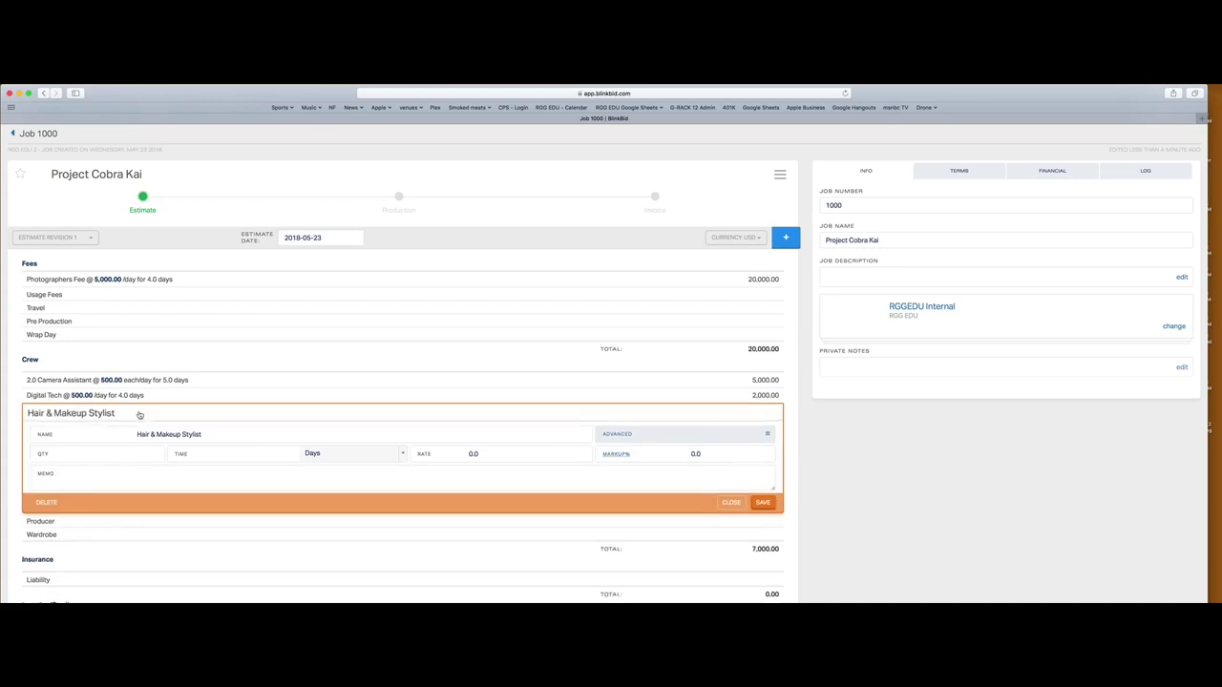
{"action": "left_click", "coordinate": [258, 462]}
{"action": "type", "text": "4"}
{"action": "left_click", "coordinate": [494, 455]}
{"action": "type", "text": "750"}
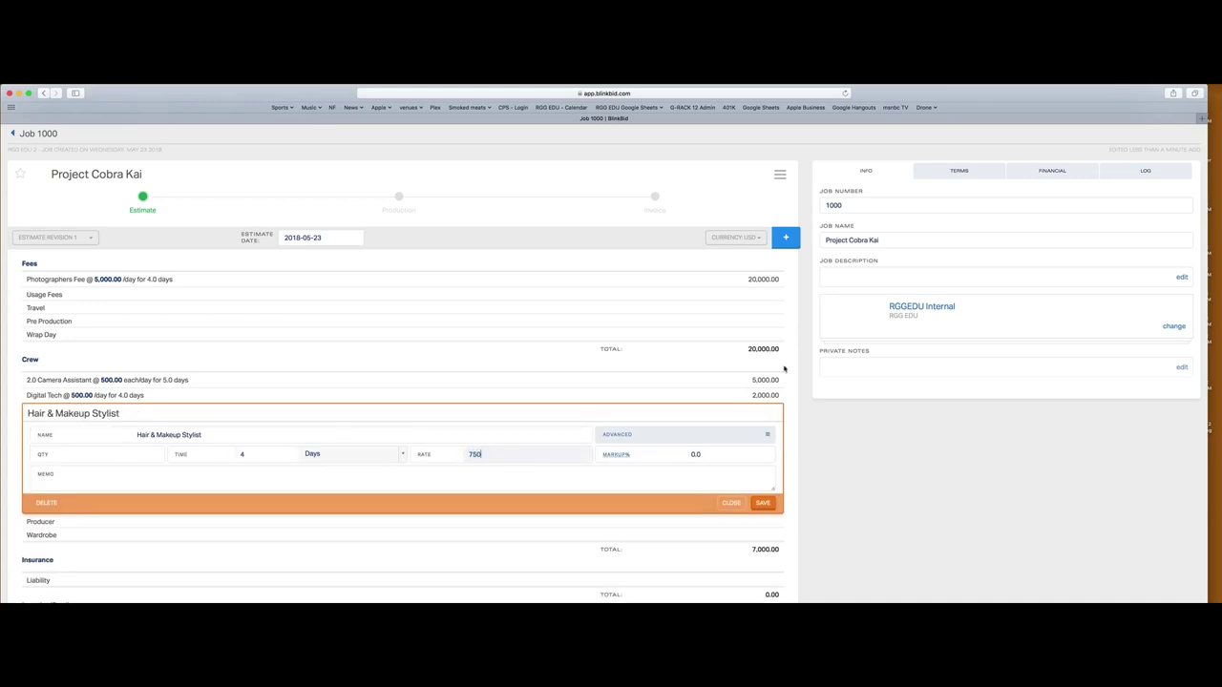
{"action": "left_click", "coordinate": [764, 502]}
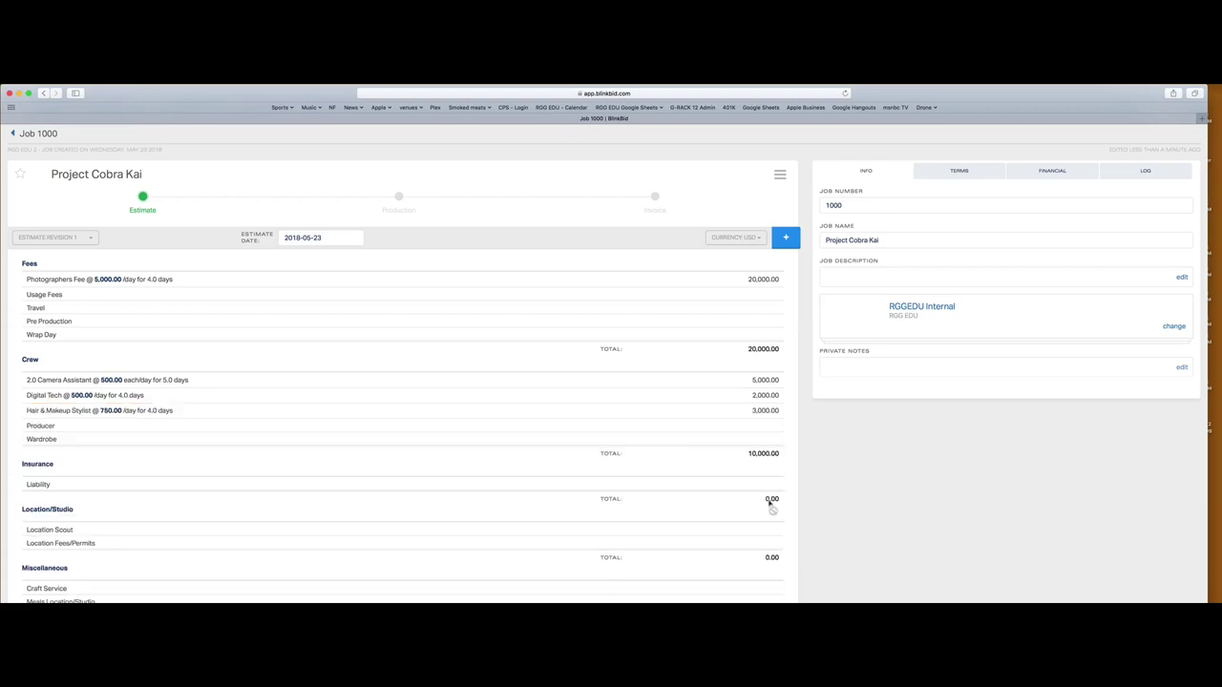
Set the Producer to 7 days at a rate of 900 and the Location Scout to 3 days at 1000, saving both line items
{"action": "left_click", "coordinate": [525, 431]}
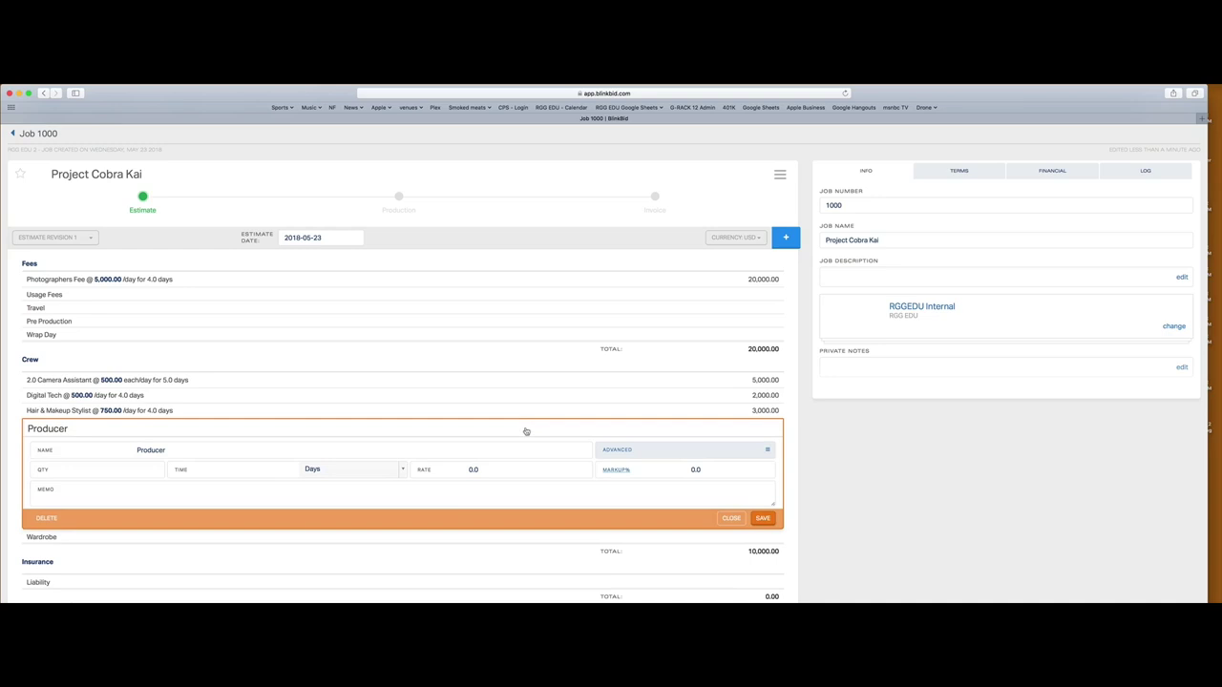
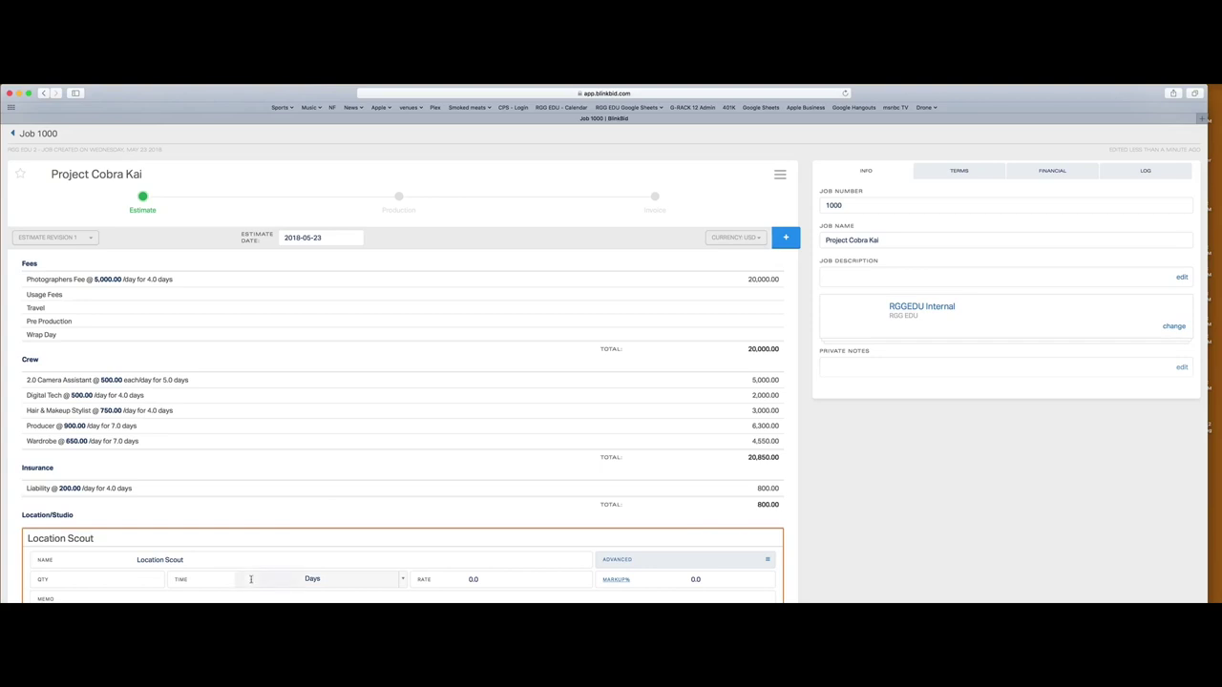
{"action": "left_click", "coordinate": [482, 578]}
{"action": "type", "text": "1000"}
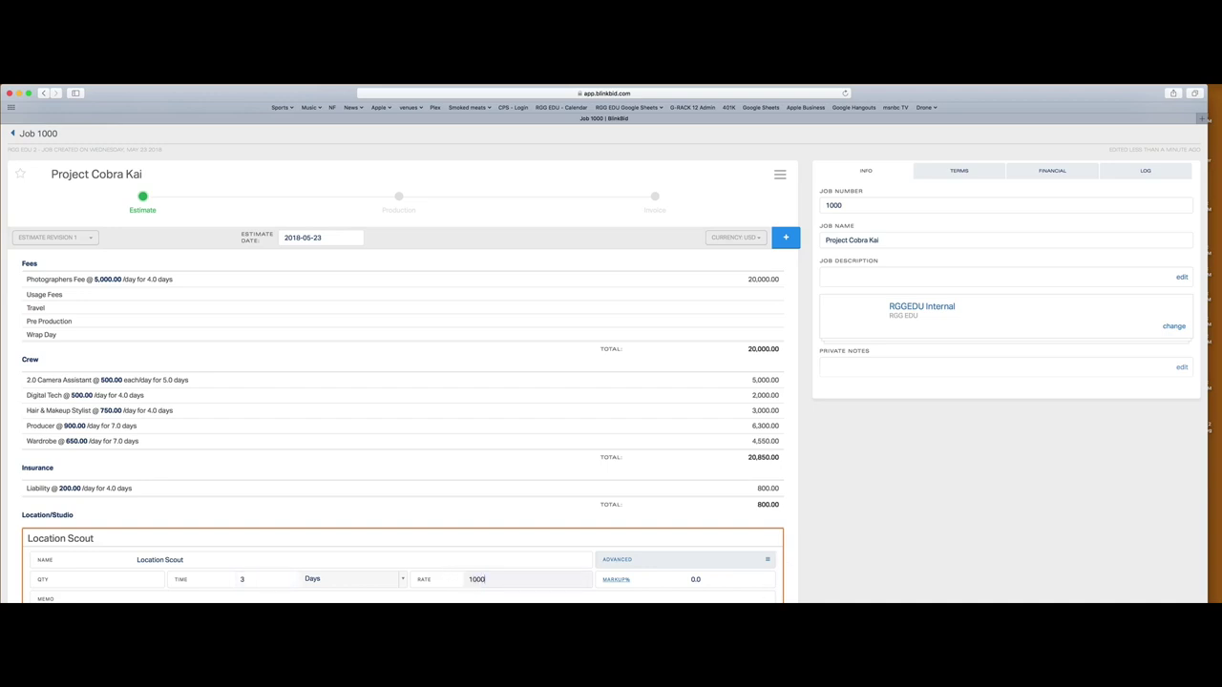
{"action": "key", "text": "Return"}
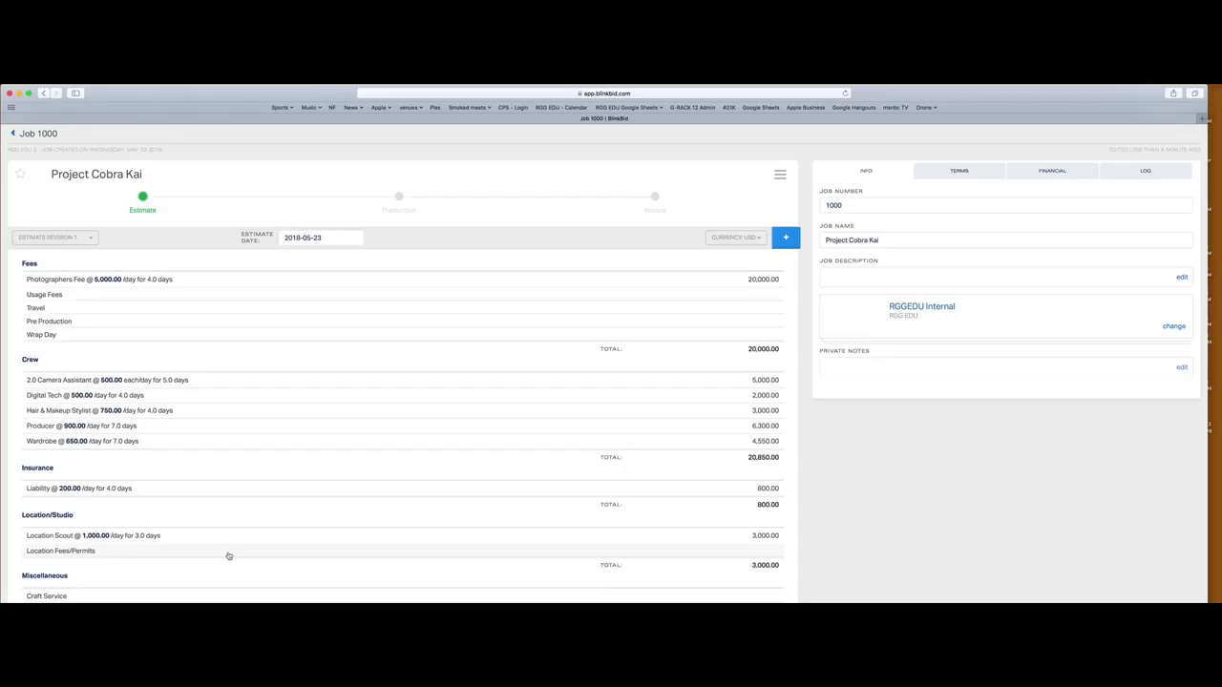
Set Location Fees/Permits to 4 days at a rate of 25 and save the line item
{"action": "left_click", "coordinate": [227, 555]}
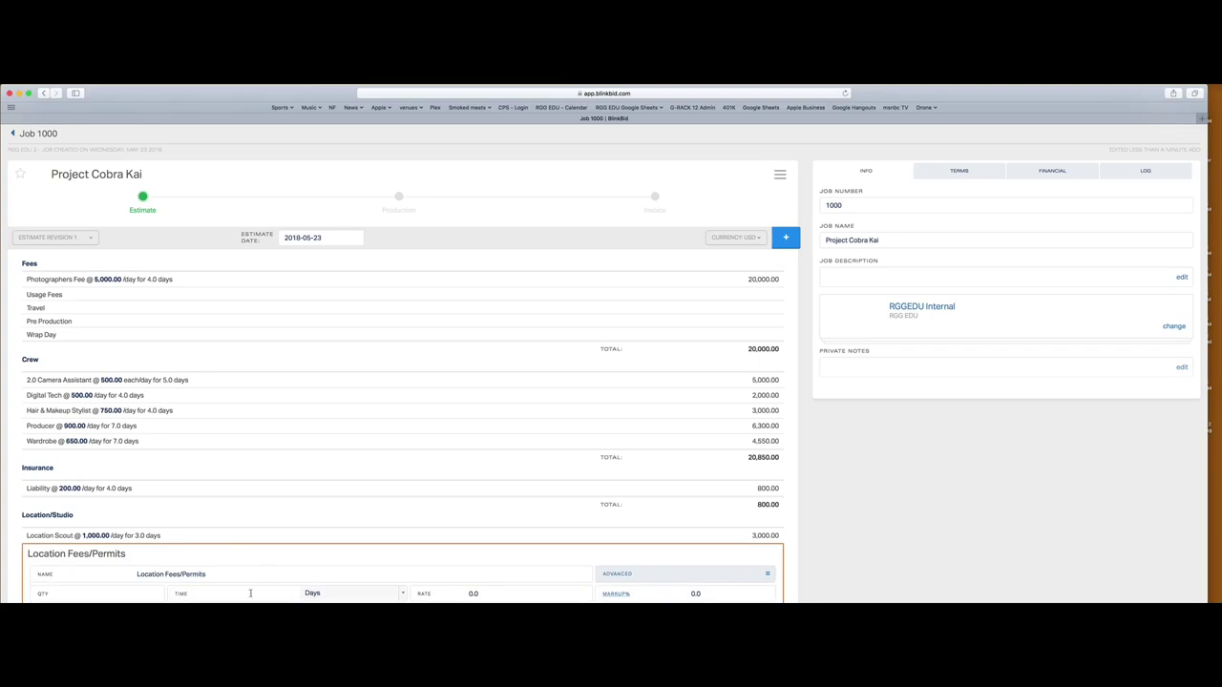
{"action": "left_click", "coordinate": [464, 597]}
{"action": "type", "text": "25"}
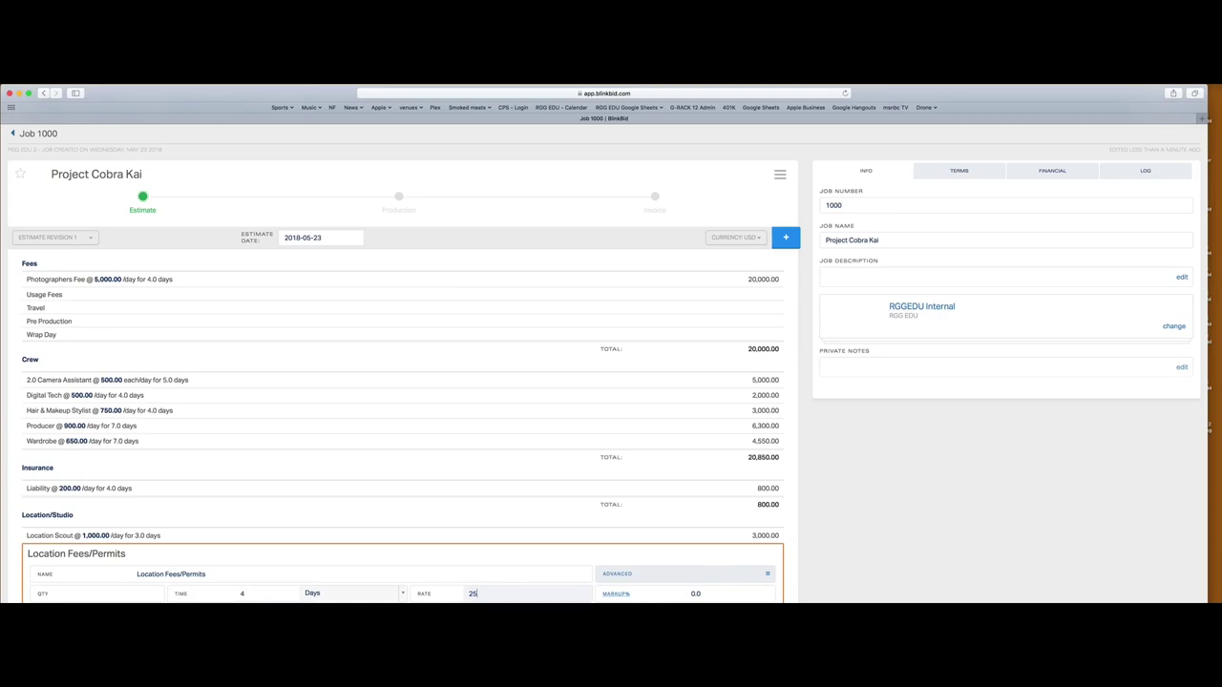
{"action": "key", "text": "Return"}
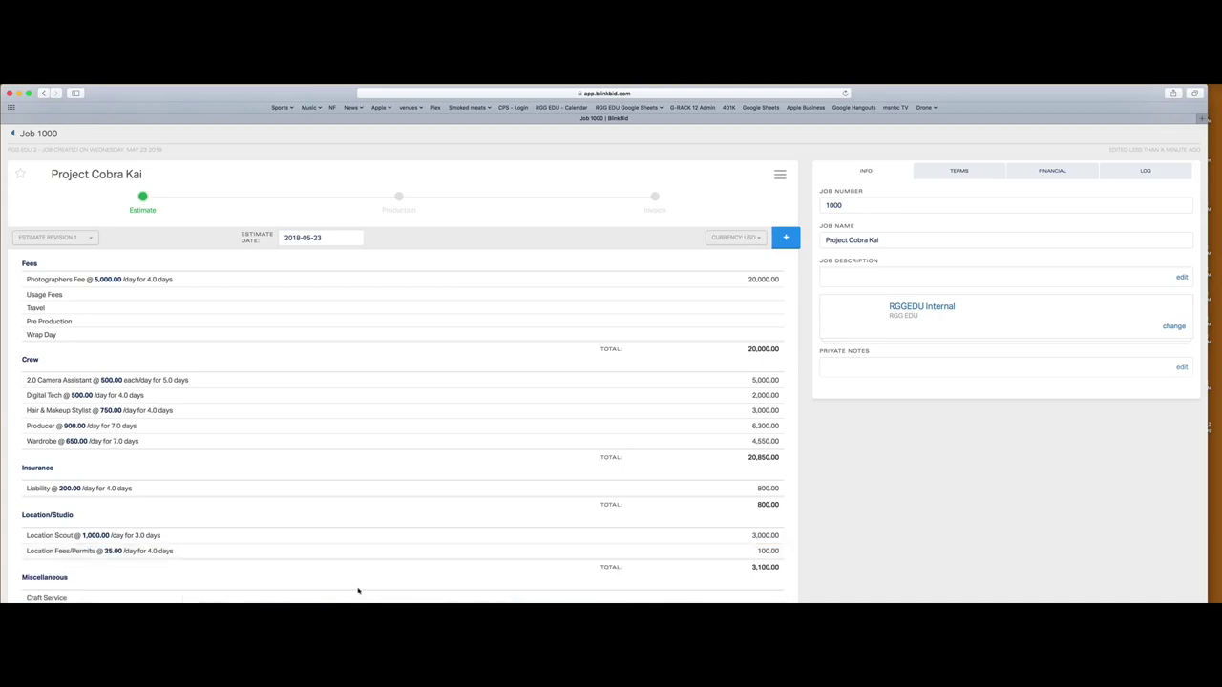
Set Craft Service under Miscellaneous to 4 days at a rate of 250 and save the line item
{"action": "scroll", "coordinate": [356, 589], "scroll_direction": "down", "scroll_amount": 3}
{"action": "left_click", "coordinate": [286, 497]}
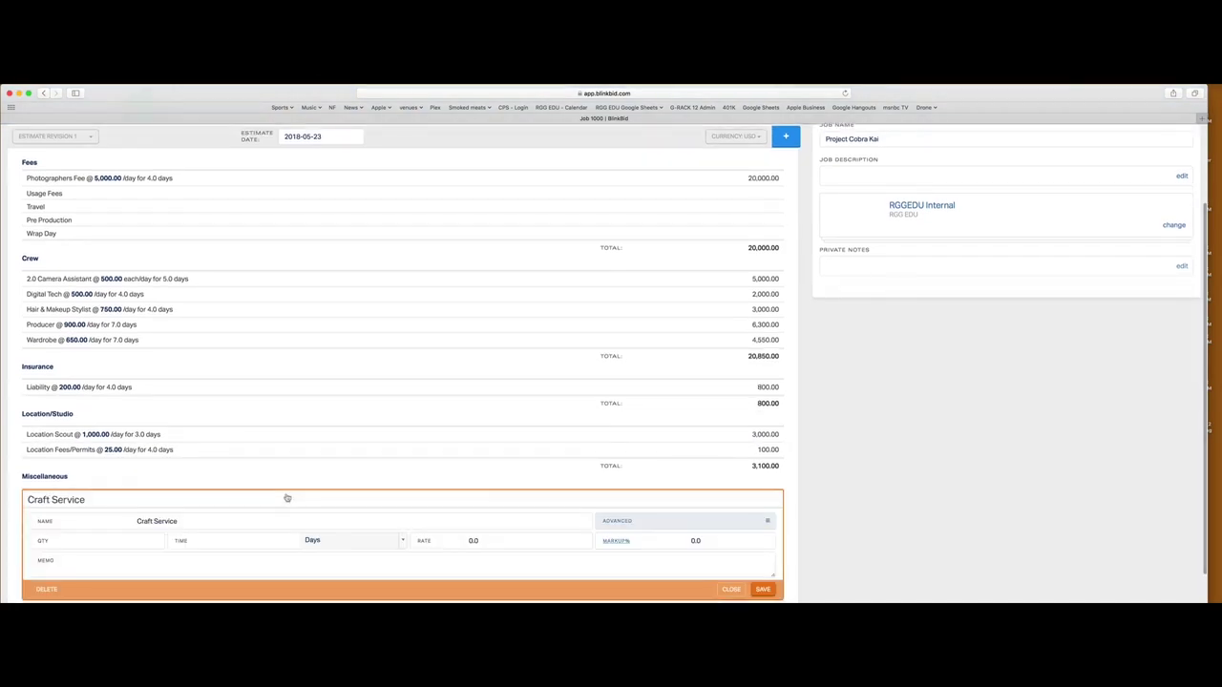
{"action": "left_click", "coordinate": [250, 543]}
{"action": "type", "text": "4"}
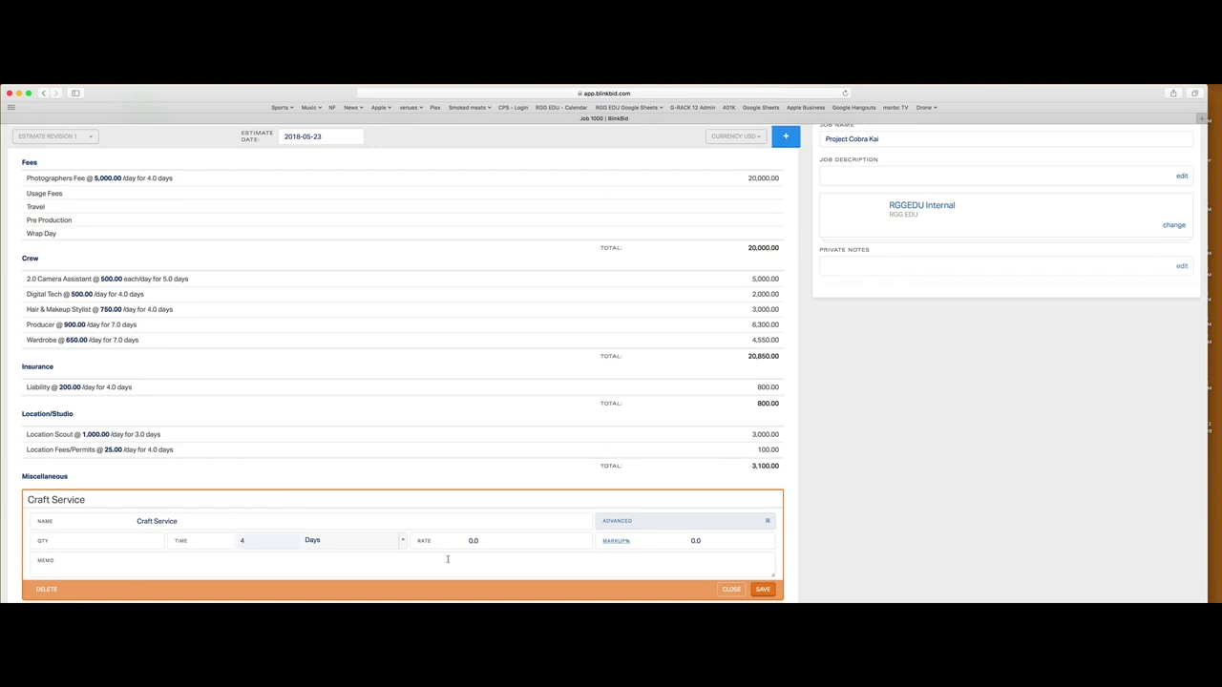
{"action": "left_click", "coordinate": [491, 540]}
{"action": "type", "text": "25"}
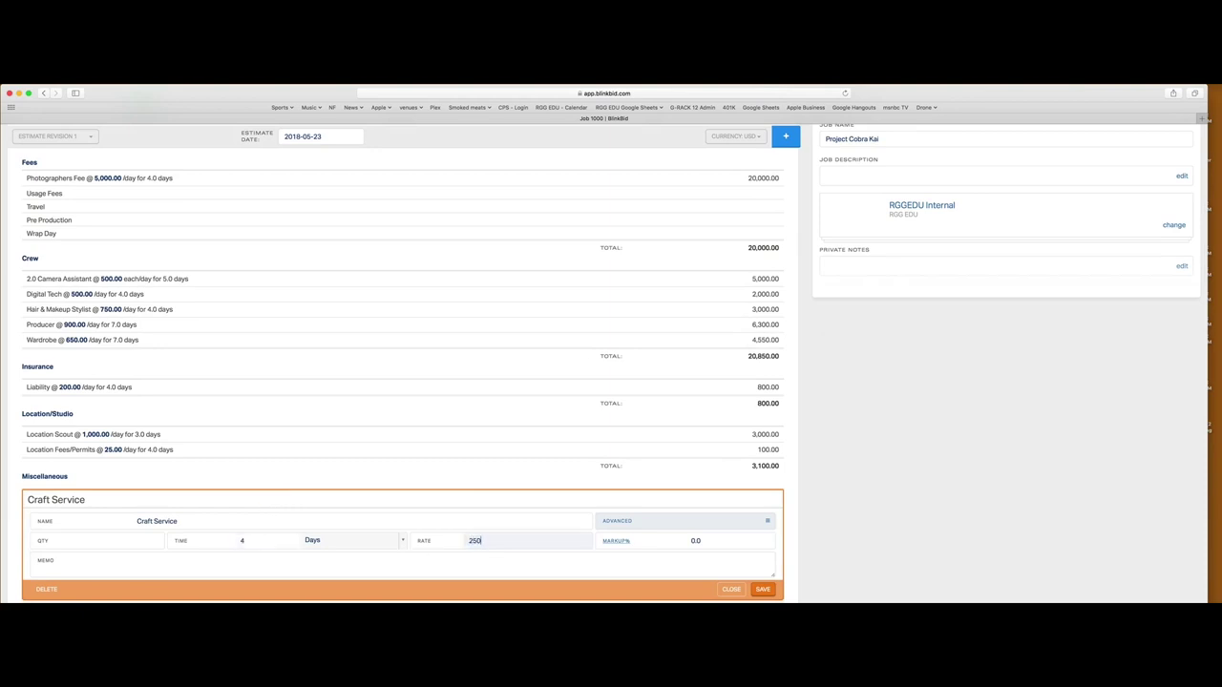
{"action": "type", "text": "0"}
{"action": "left_click", "coordinate": [763, 589]}
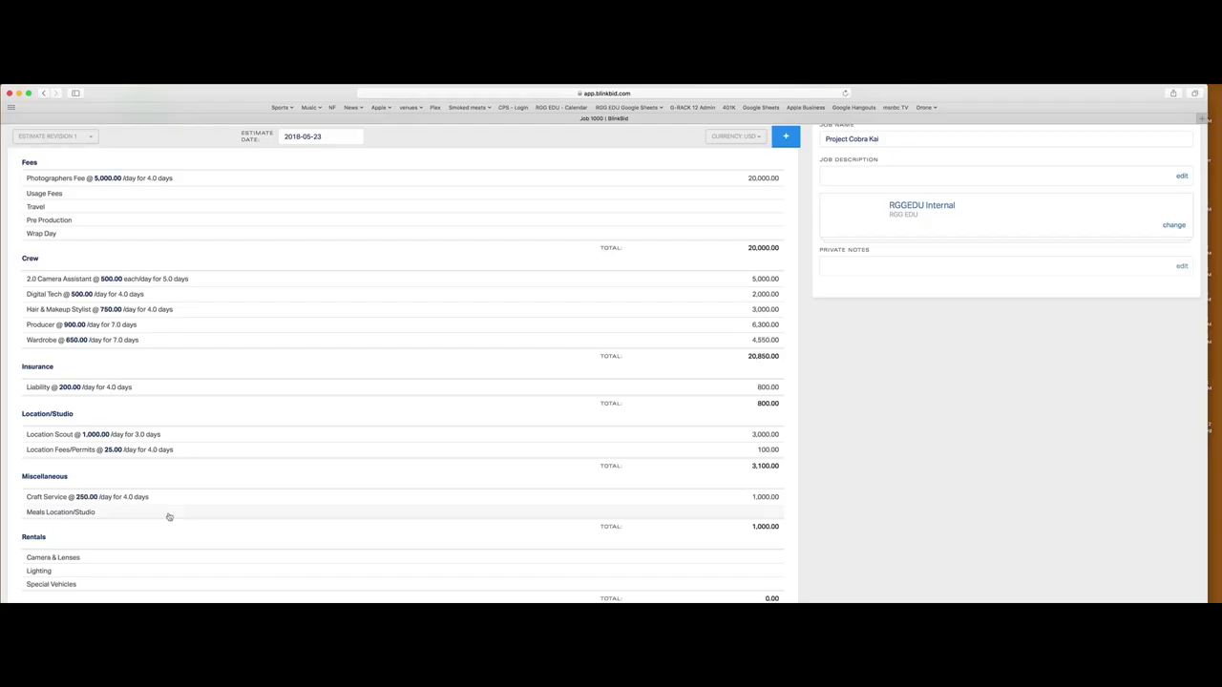
Set Meals Location/Studio to 4 days at a rate of 500 and save the line item
{"action": "left_click", "coordinate": [169, 516]}
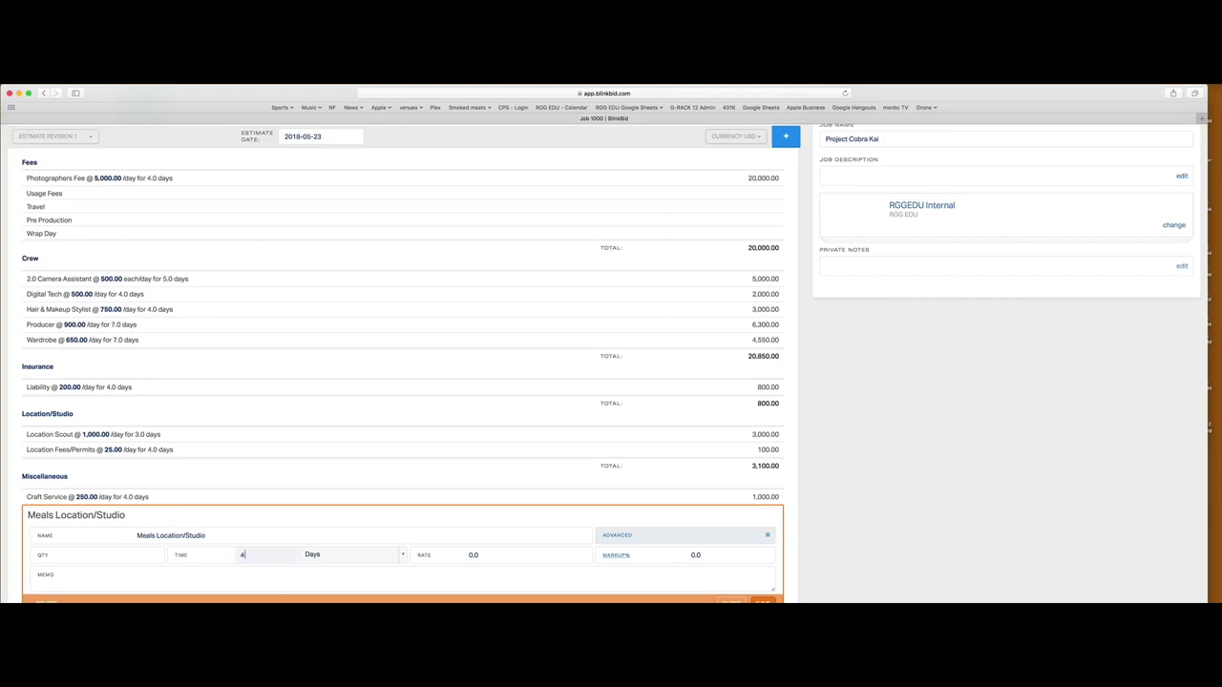
{"action": "type", "text": "4"}
{"action": "key", "text": "Tab"}
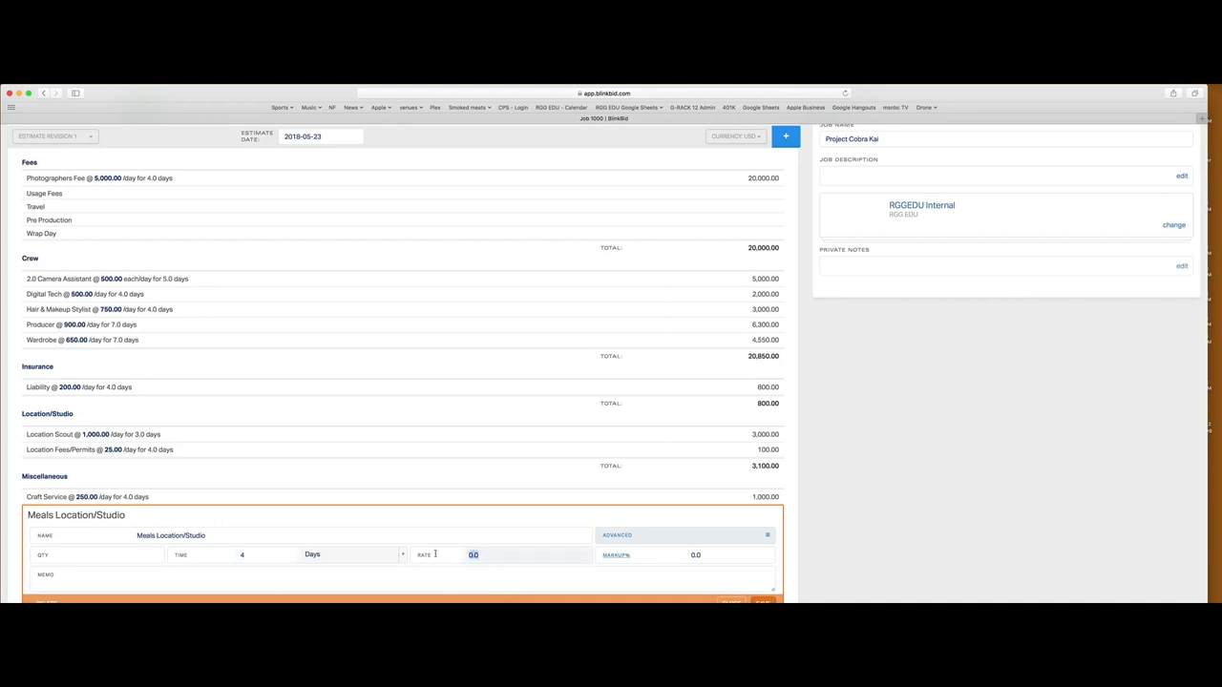
{"action": "type", "text": "50"}
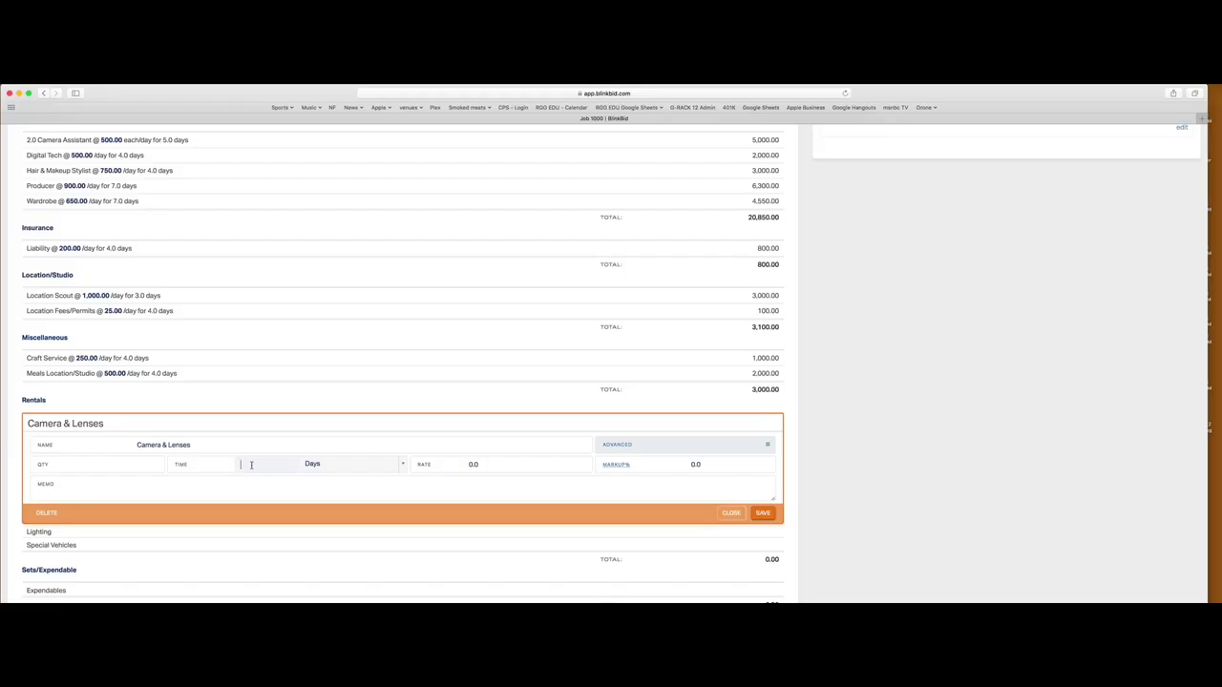
Set the Camera & Lenses rental to 4 days at a rate of 350 and save the line item
{"action": "left_click", "coordinate": [486, 468]}
{"action": "type", "text": "350"}
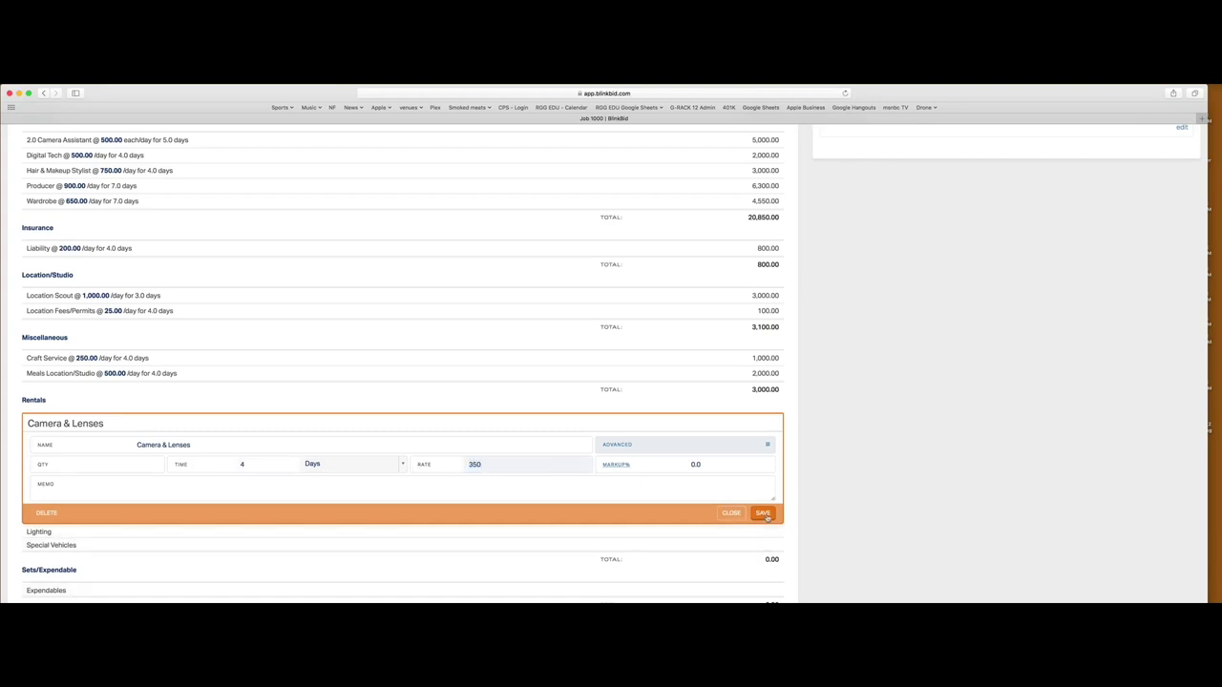
{"action": "left_click", "coordinate": [764, 514]}
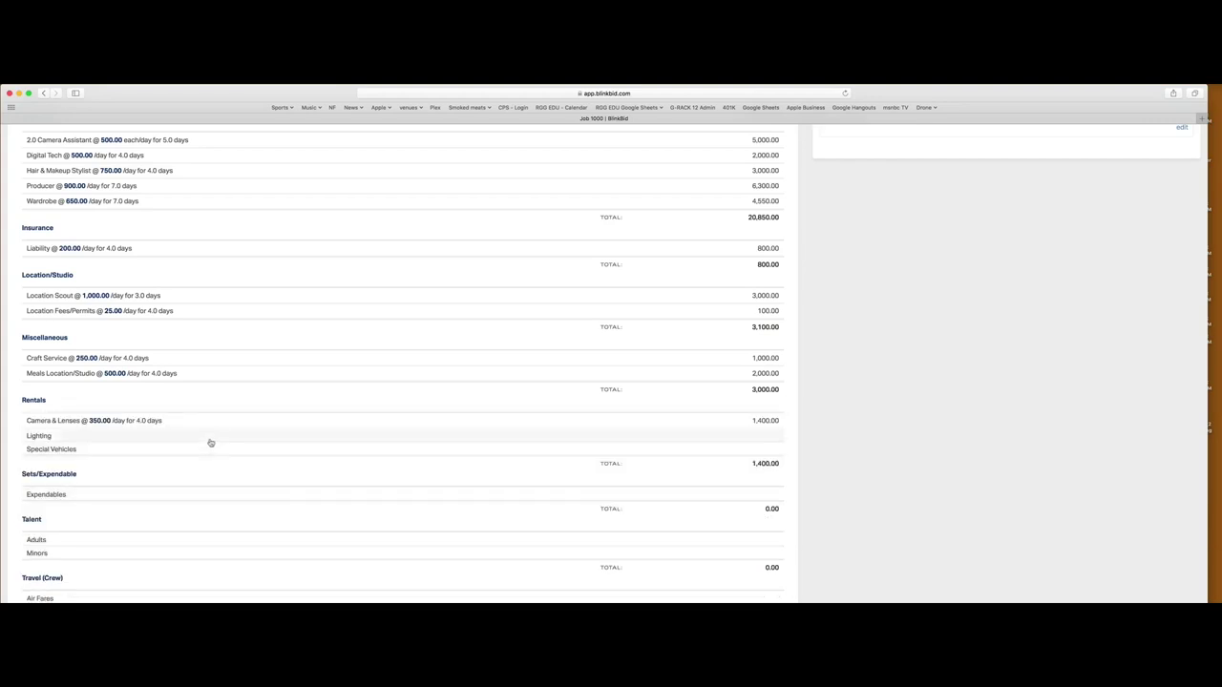
Set the Lighting rental to 4 days at a rate of 250 and save the line item
{"action": "left_click", "coordinate": [211, 443]}
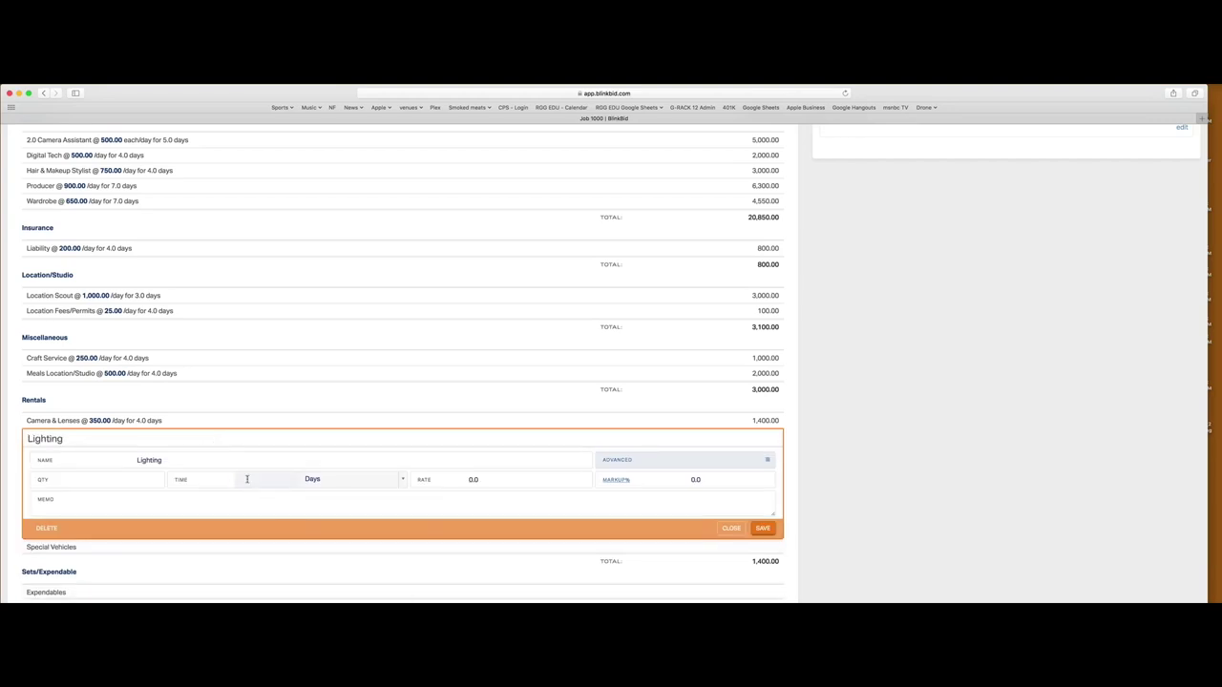
{"action": "type", "text": "4"}
{"action": "left_click", "coordinate": [483, 482]}
{"action": "type", "text": "250"}
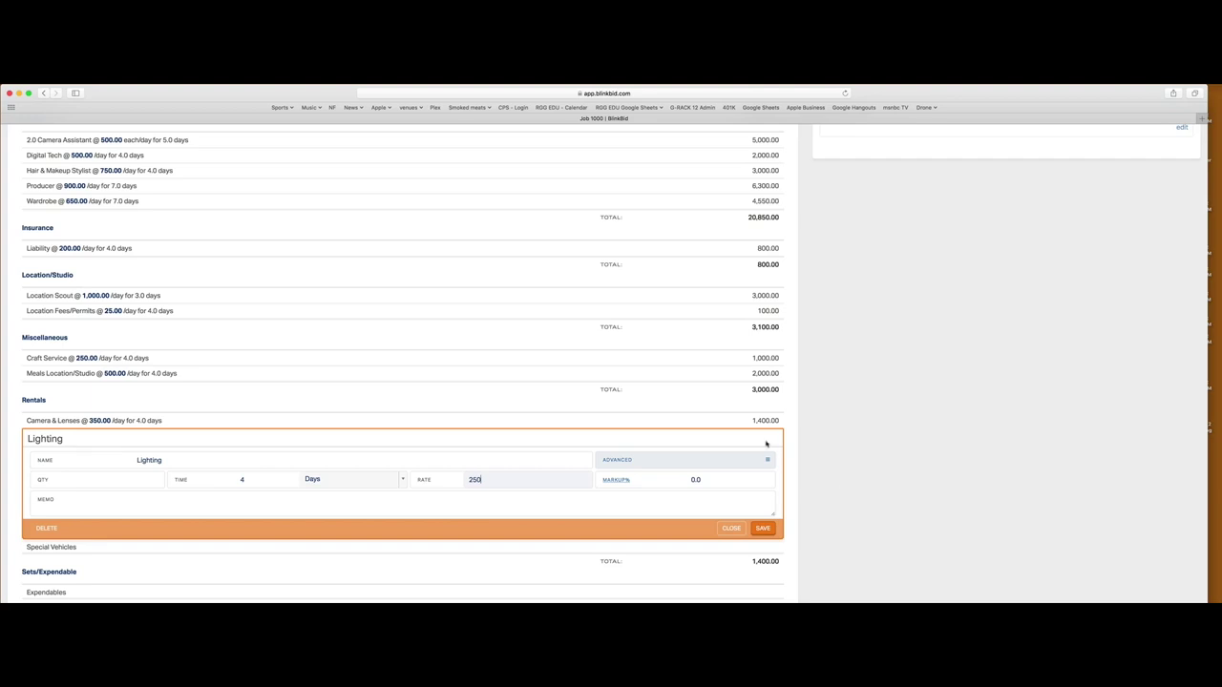
{"action": "left_click", "coordinate": [764, 528]}
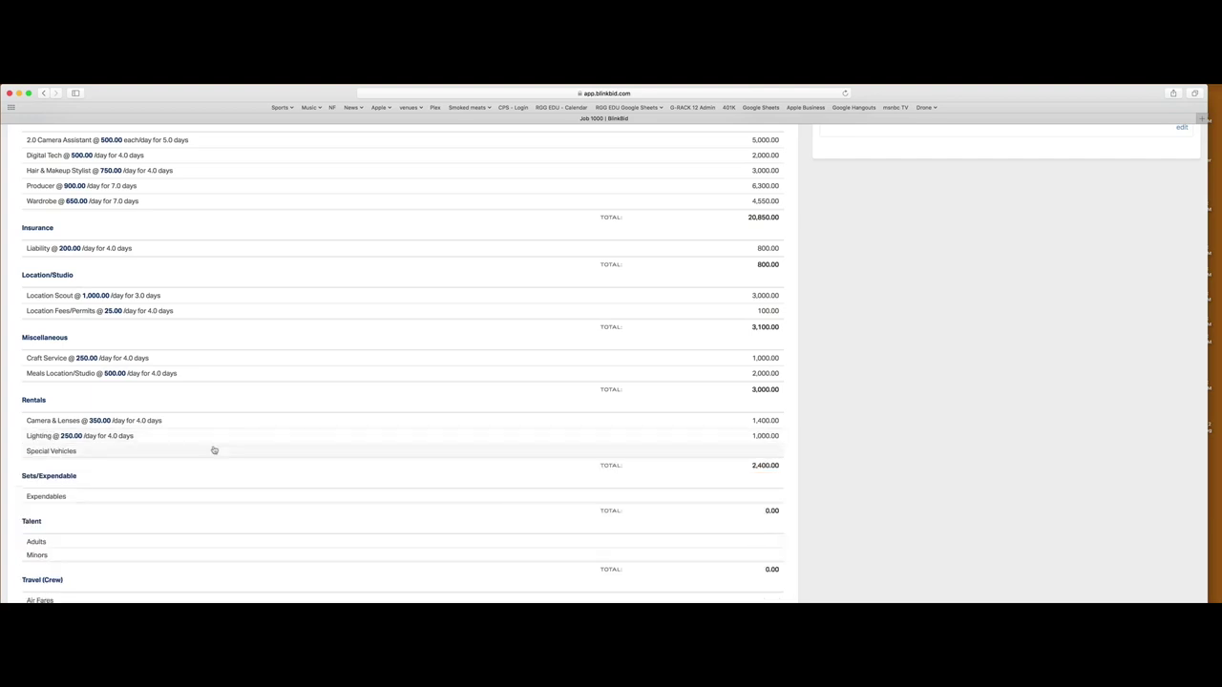
Set Special Vehicles to 4 days at a rate of 1000 and Expendables to 4 days at 50, saving both line items
{"action": "left_click", "coordinate": [200, 453]}
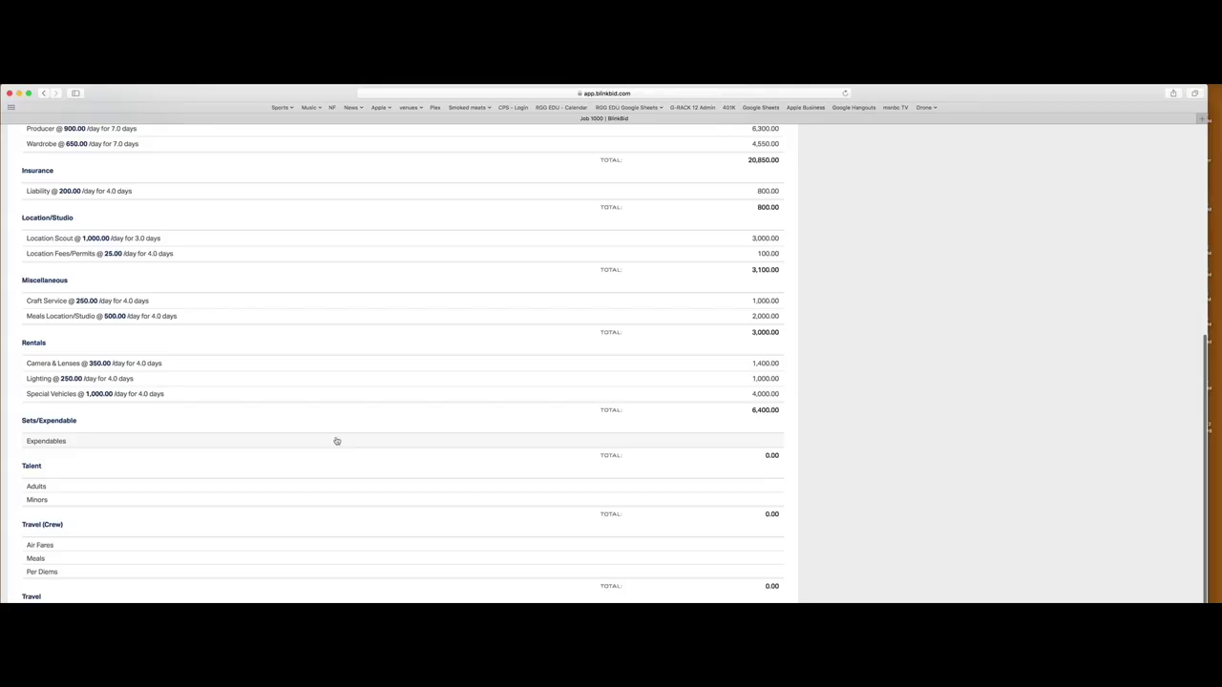
{"action": "left_click", "coordinate": [336, 441]}
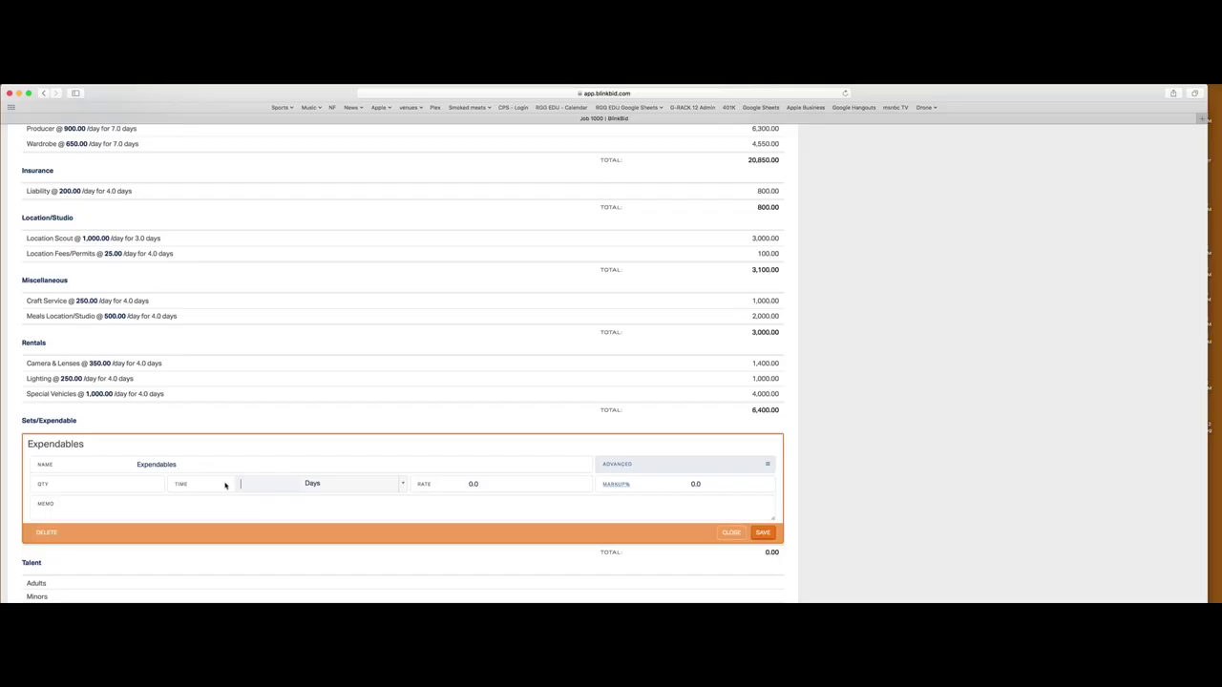
{"action": "left_click", "coordinate": [428, 482]}
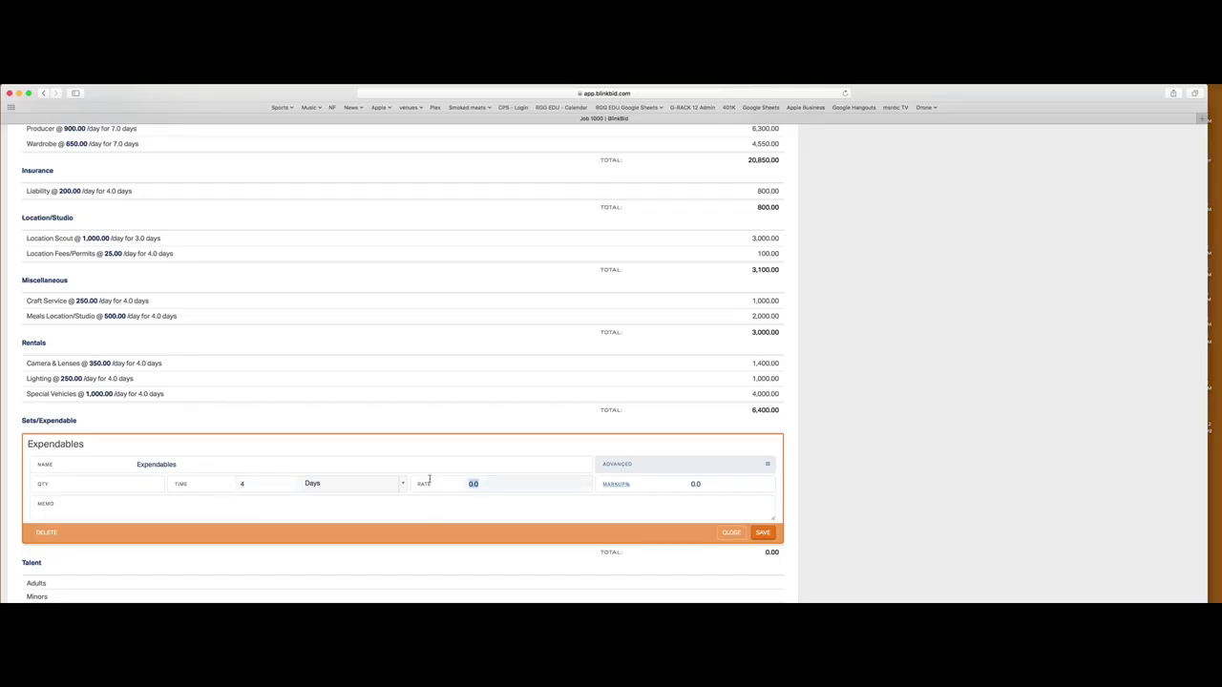
{"action": "type", "text": "50"}
{"action": "left_click", "coordinate": [762, 533]}
Set the Adults talent to quantity 2 for 4 days at a rate of 1000 with 20% markup and save the line item
{"action": "left_click", "coordinate": [130, 491]}
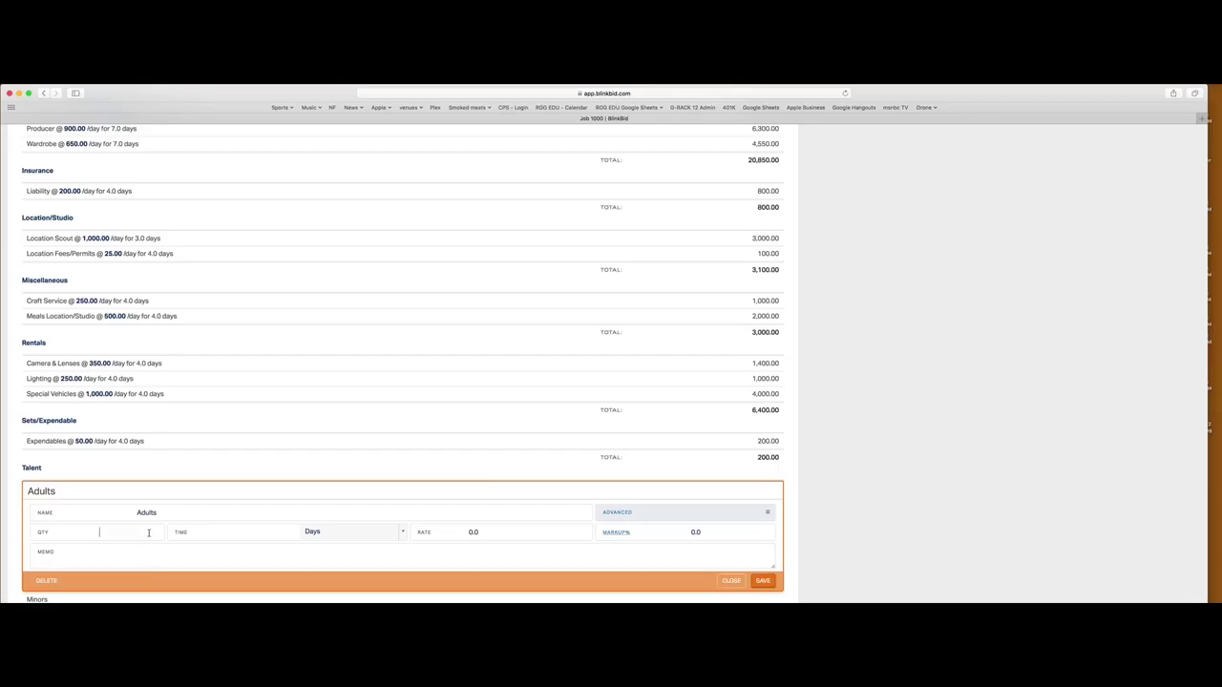
{"action": "type", "text": "2"}
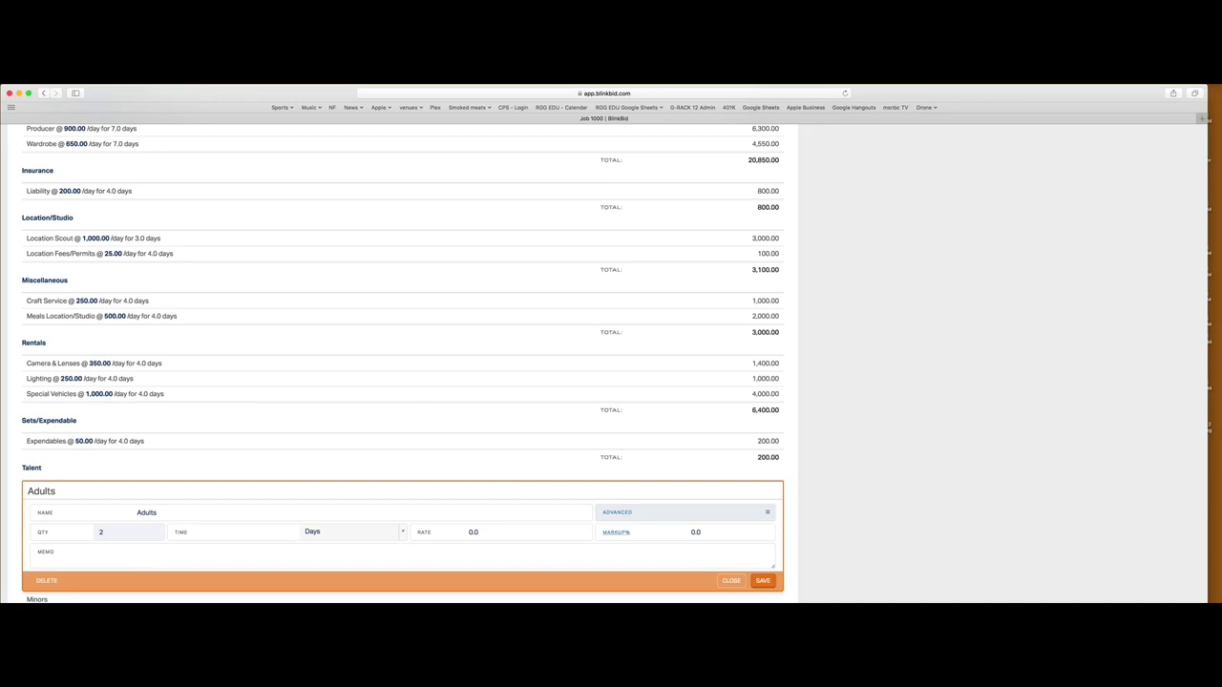
{"action": "left_click", "coordinate": [280, 537]}
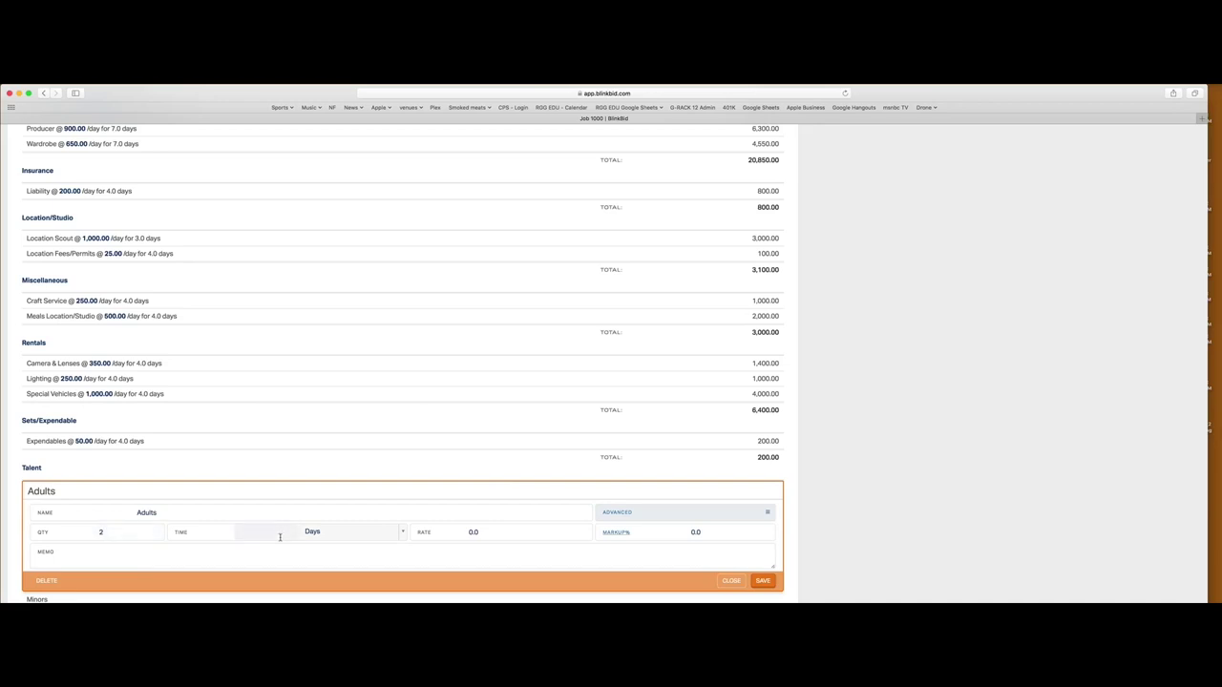
{"action": "left_click", "coordinate": [505, 535]}
{"action": "type", "text": "1000"}
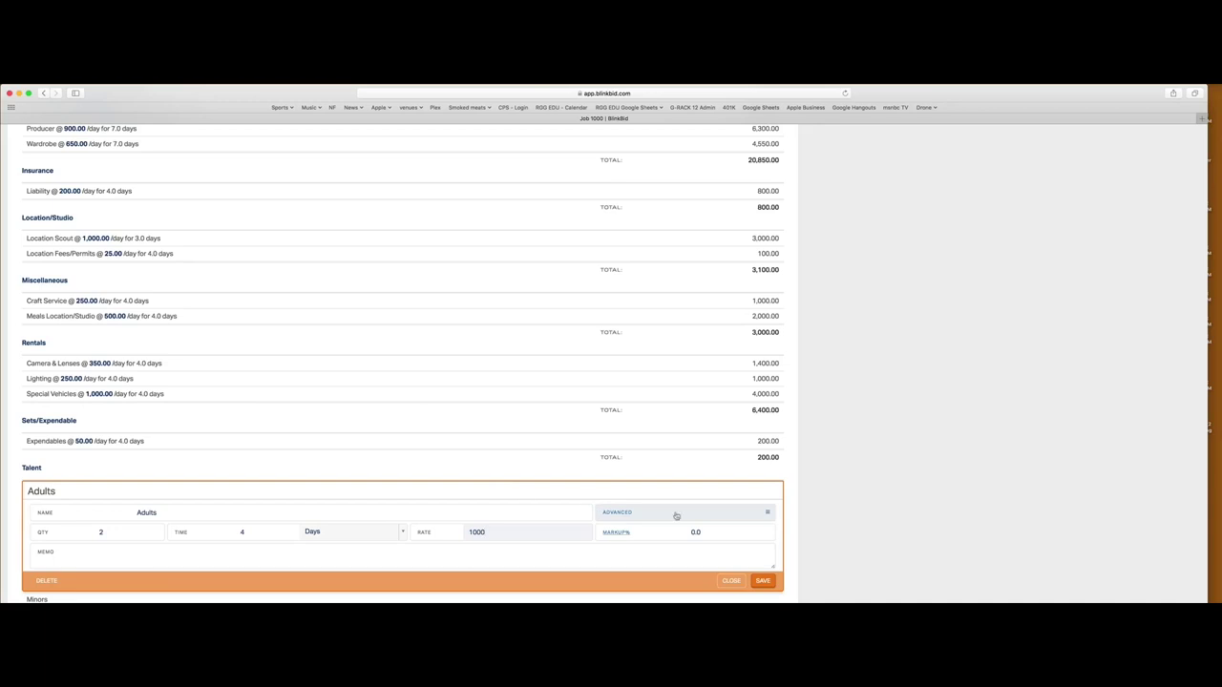
{"action": "left_click", "coordinate": [729, 533]}
{"action": "type", "text": "20"}
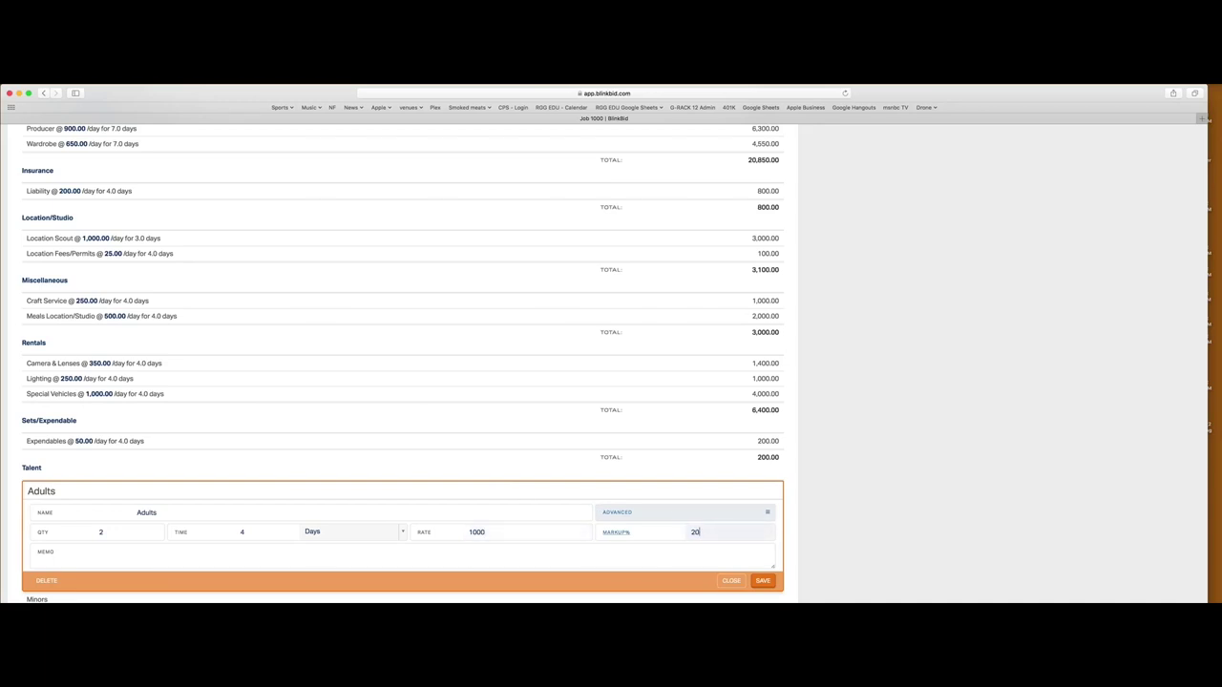
{"action": "left_click", "coordinate": [763, 581]}
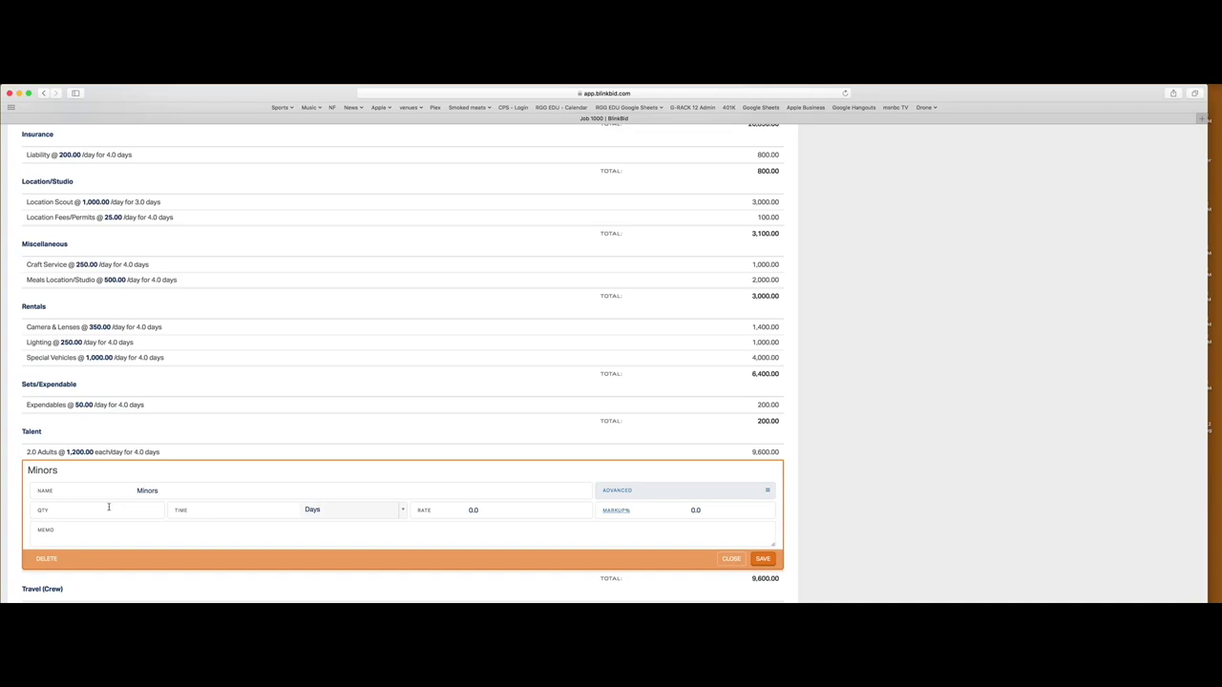
Set the Minors talent to 2 days at a rate of 500 with 20% markup and save the line item
{"action": "left_click", "coordinate": [109, 507]}
{"action": "left_click", "coordinate": [241, 507]}
{"action": "type", "text": "2"}
{"action": "key", "text": "Tab"}
{"action": "type", "text": "500"}
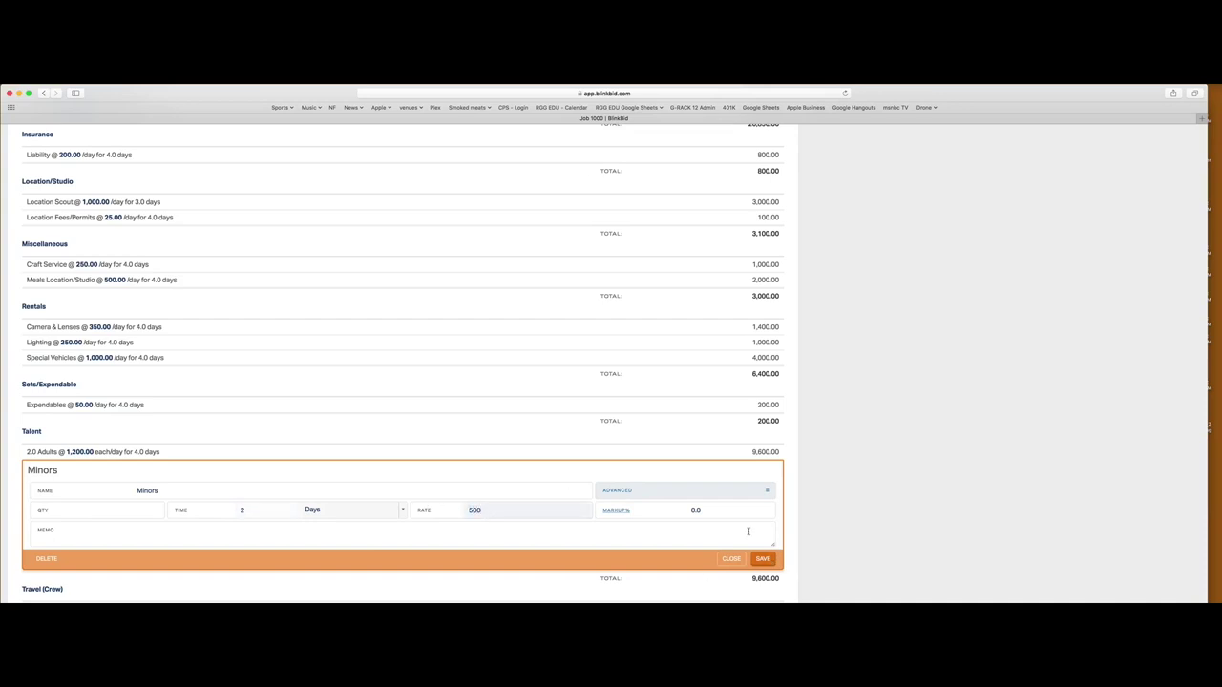
{"action": "key", "text": "Tab"}
{"action": "type", "text": "20"}
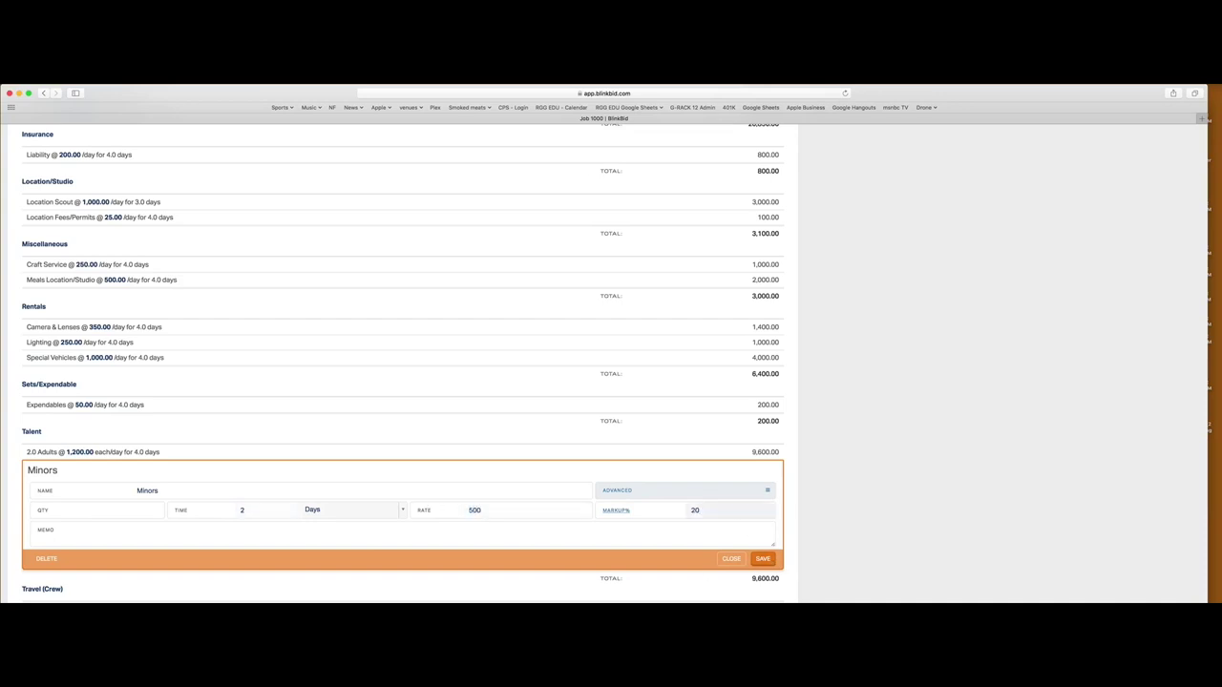
{"action": "left_click", "coordinate": [768, 561]}
Save the crew Air Fares with quantity 5 for 1 day at a rate of 450, and reopen the item at its memo
{"action": "scroll", "coordinate": [152, 483], "scroll_direction": "down", "scroll_amount": 1}
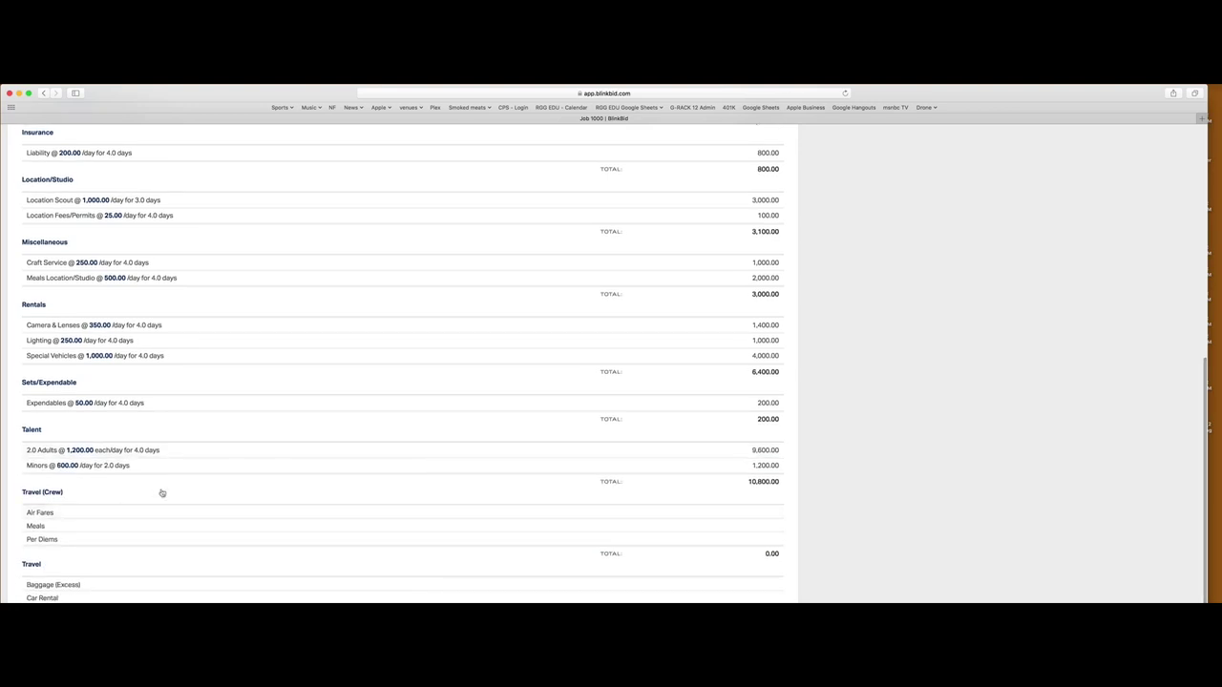
{"action": "scroll", "coordinate": [161, 492], "scroll_direction": "up", "scroll_amount": 10}
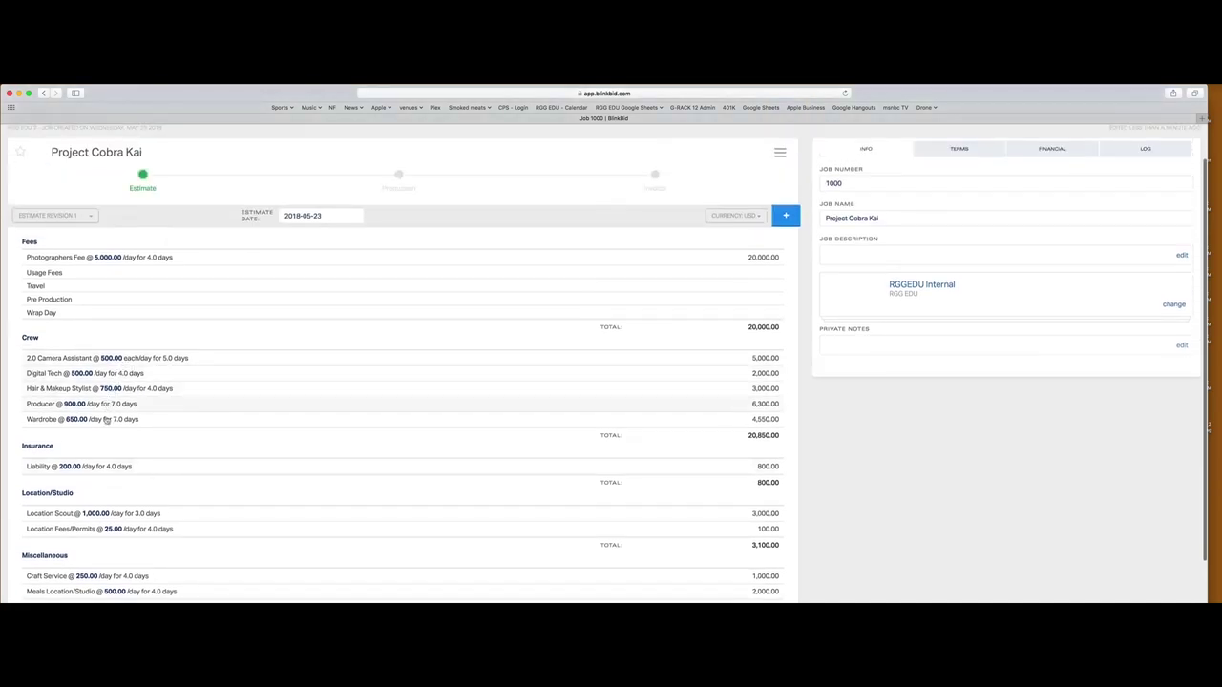
{"action": "scroll", "coordinate": [105, 420], "scroll_direction": "down", "scroll_amount": 5}
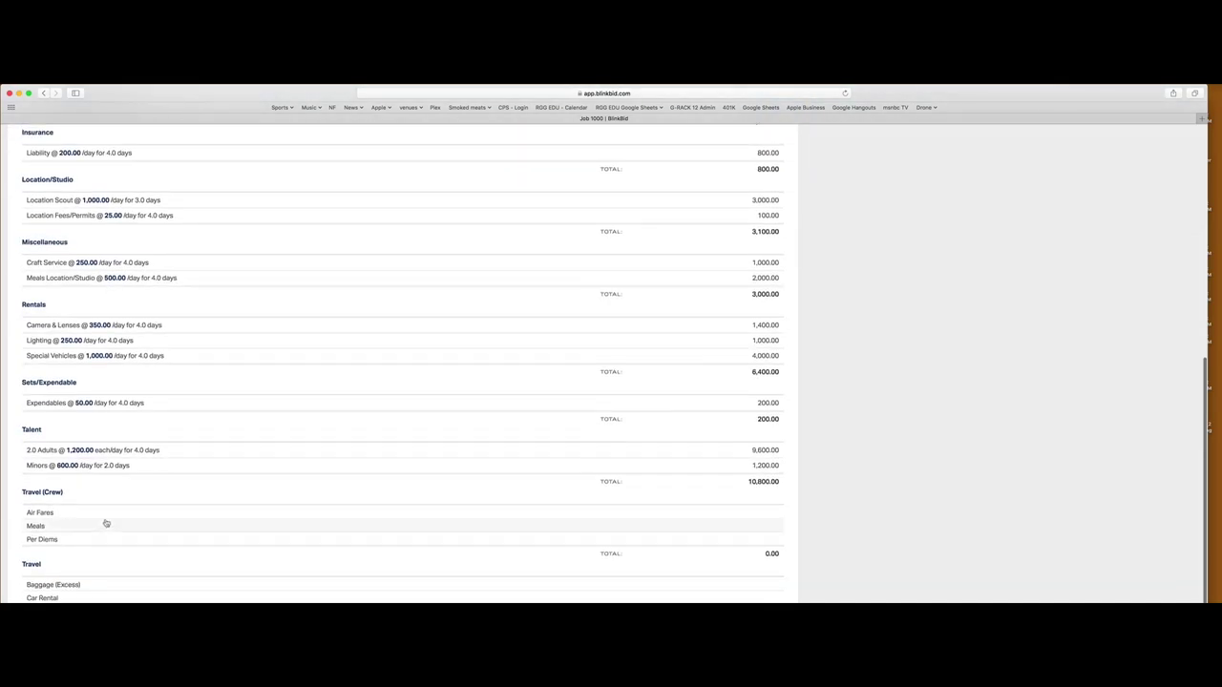
{"action": "left_click", "coordinate": [103, 514]}
{"action": "left_click", "coordinate": [141, 556]}
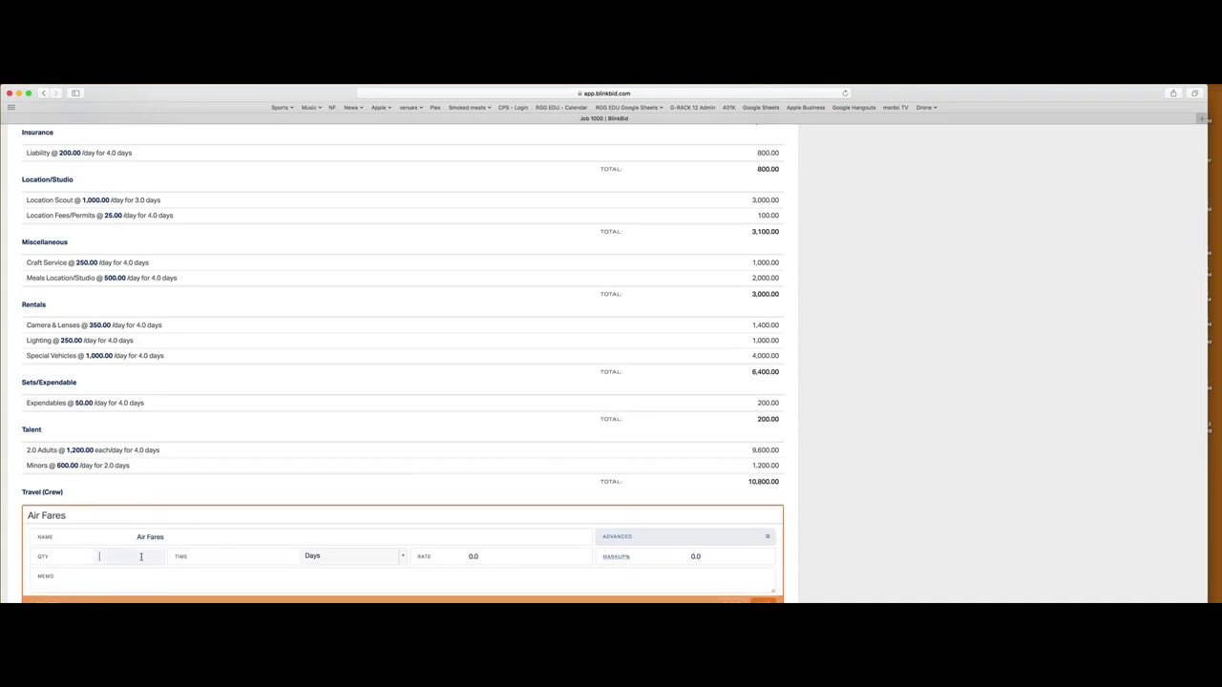
{"action": "left_click", "coordinate": [253, 562]}
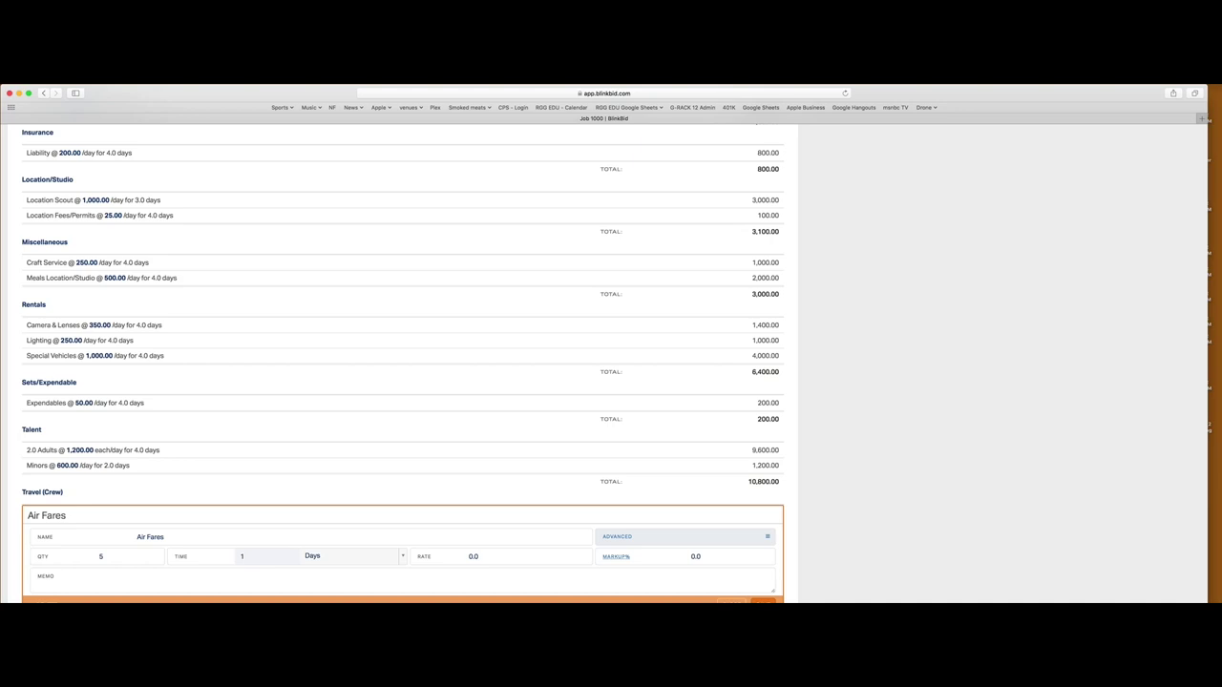
{"action": "left_click", "coordinate": [428, 559]}
{"action": "type", "text": "450"}
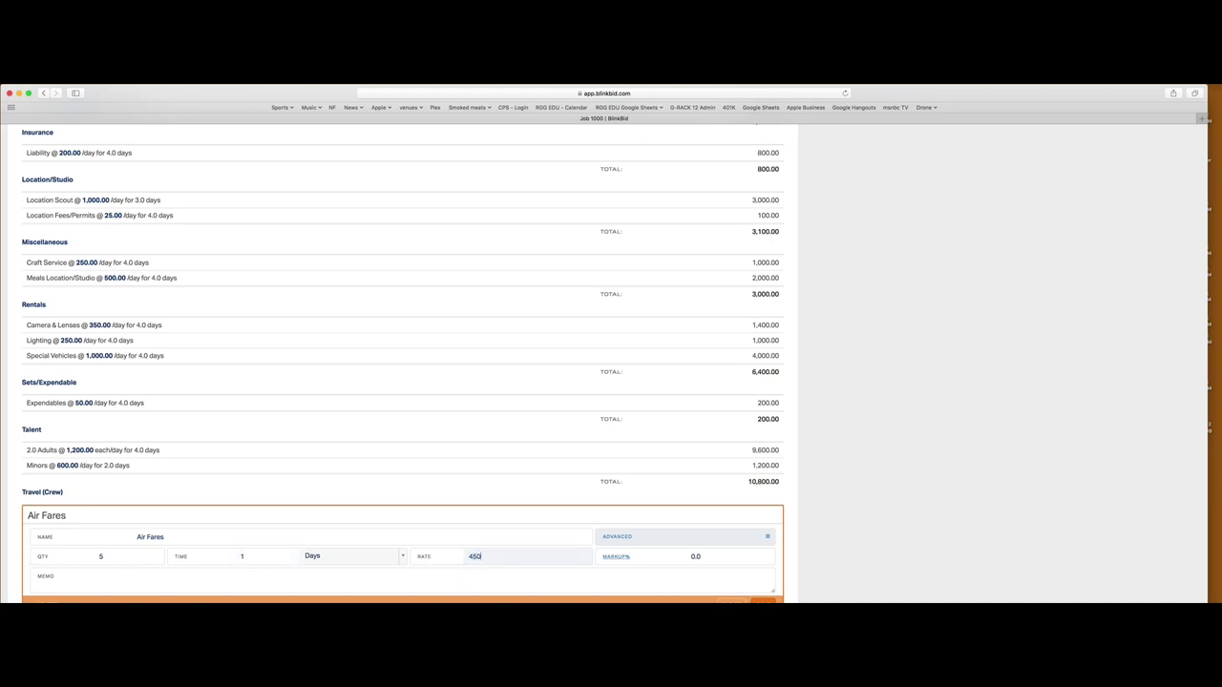
{"action": "key", "text": "Return"}
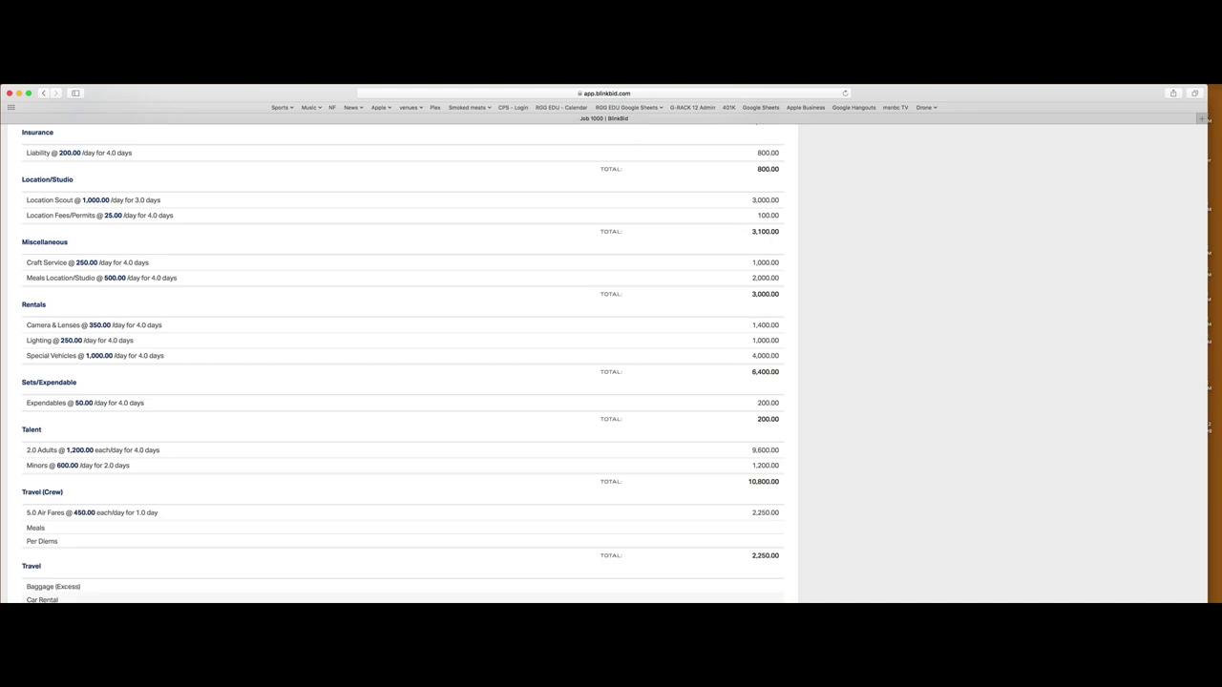
{"action": "left_click", "coordinate": [275, 512]}
{"action": "left_click", "coordinate": [174, 580]}
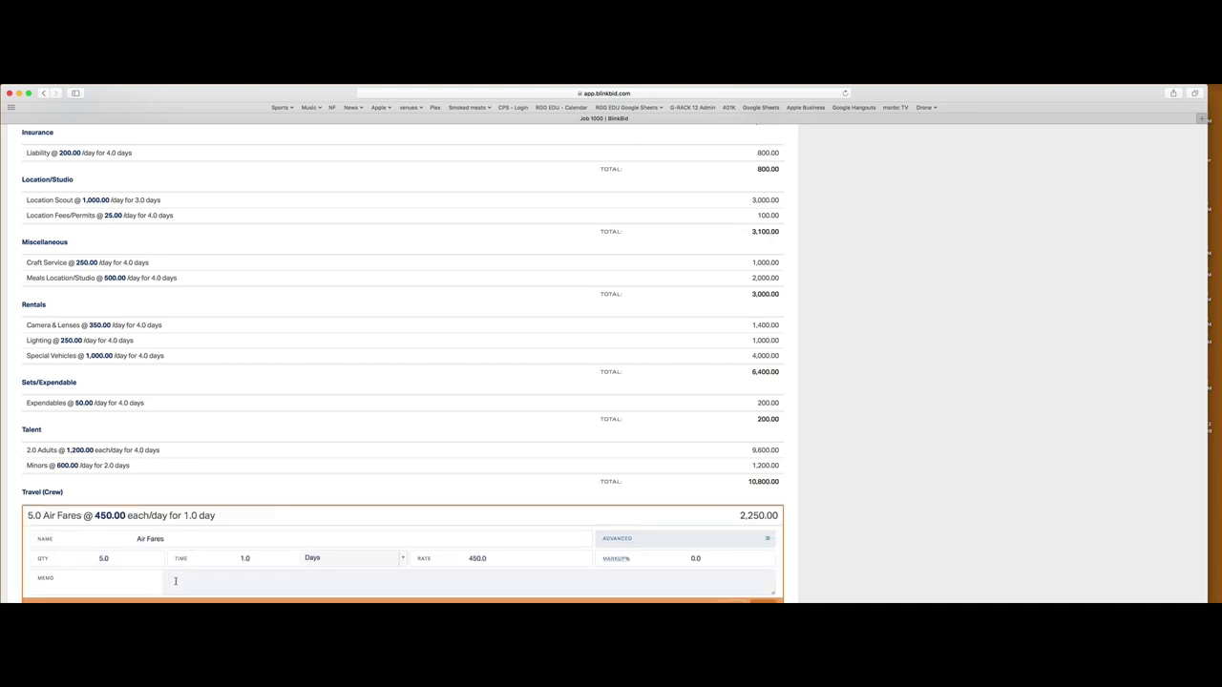
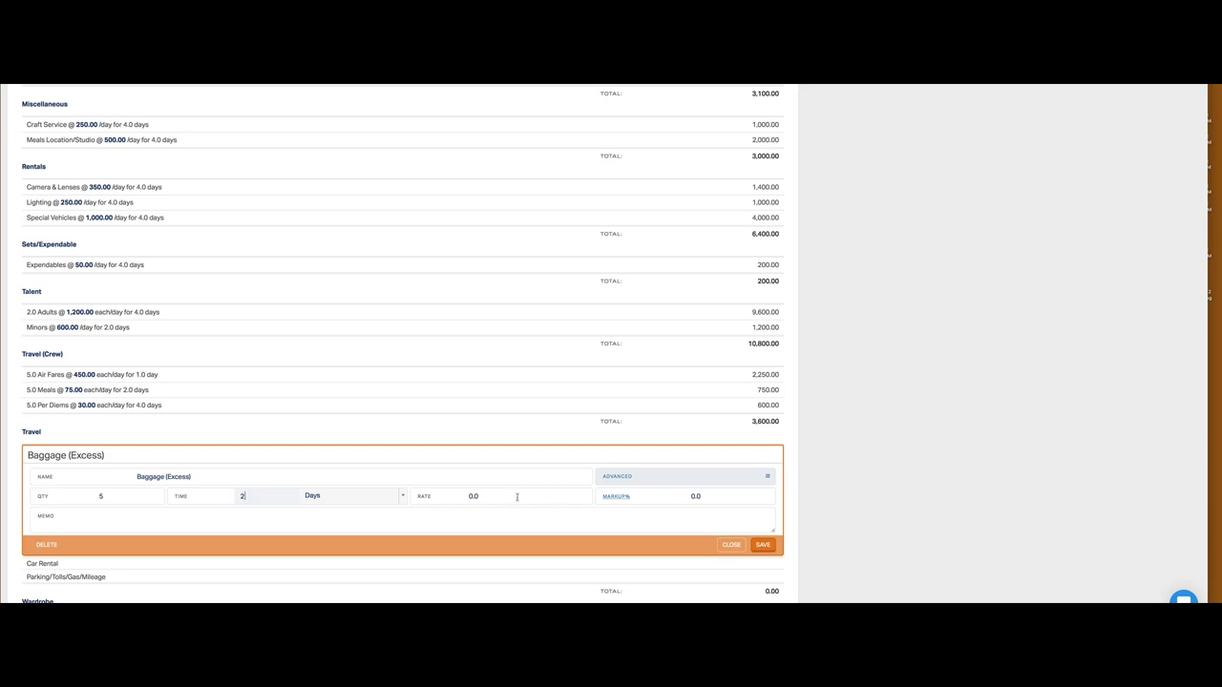
Set the Baggage (Excess) rate to 50 and Car Rental to 6 days at a rate of 200, saving both line items
{"action": "type", "text": "50"}
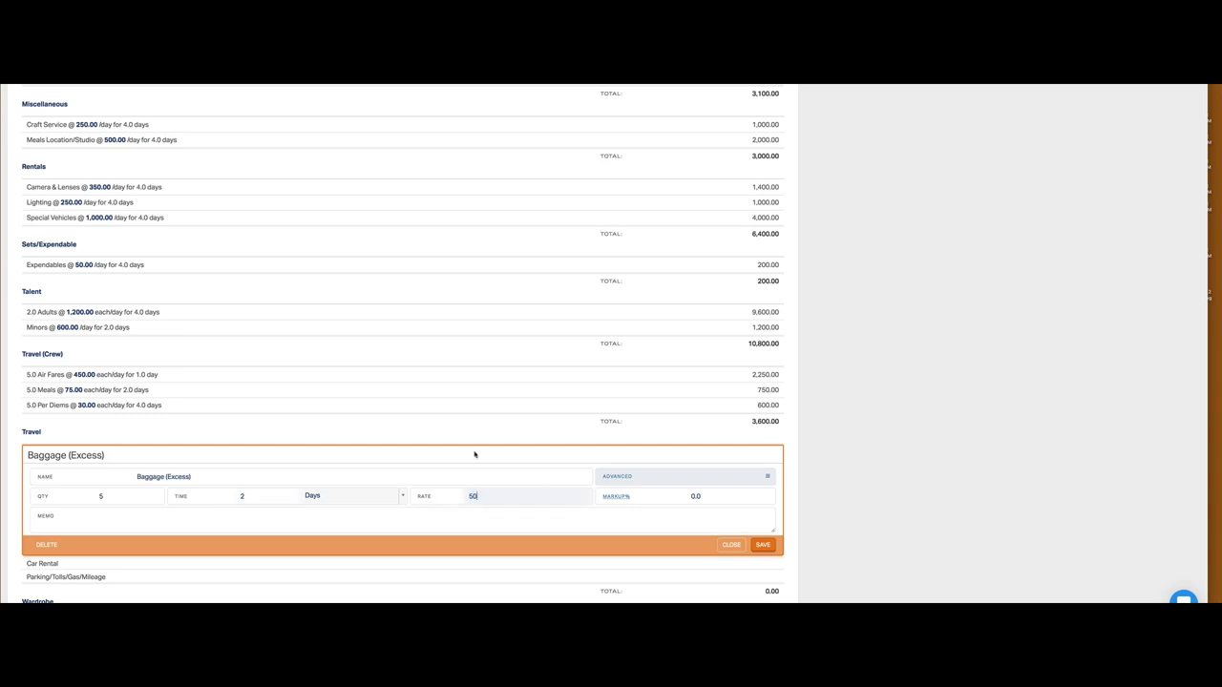
{"action": "left_click", "coordinate": [763, 544]}
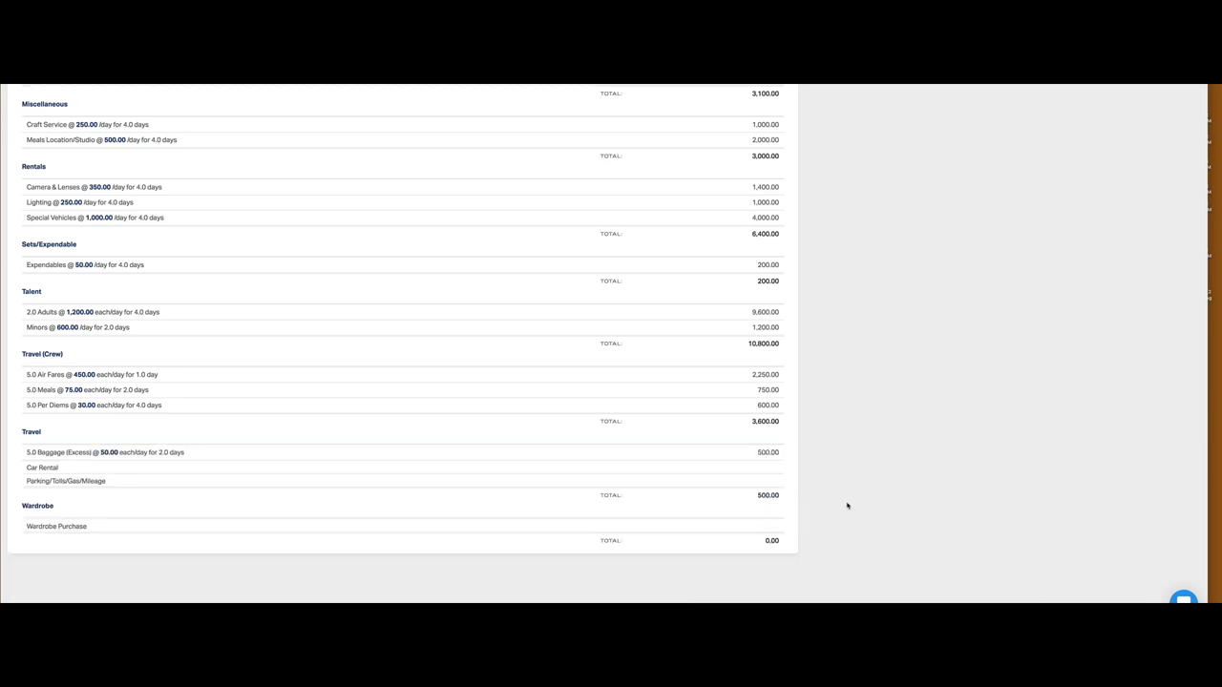
{"action": "left_click", "coordinate": [104, 468]}
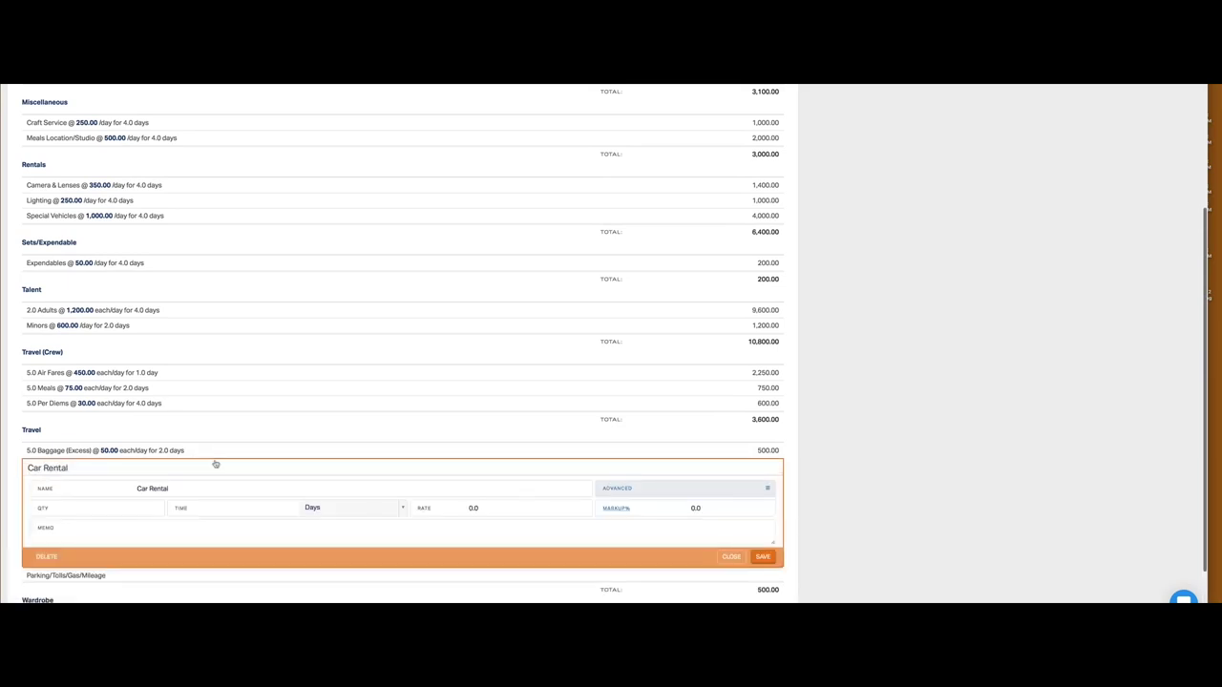
{"action": "left_click", "coordinate": [218, 509]}
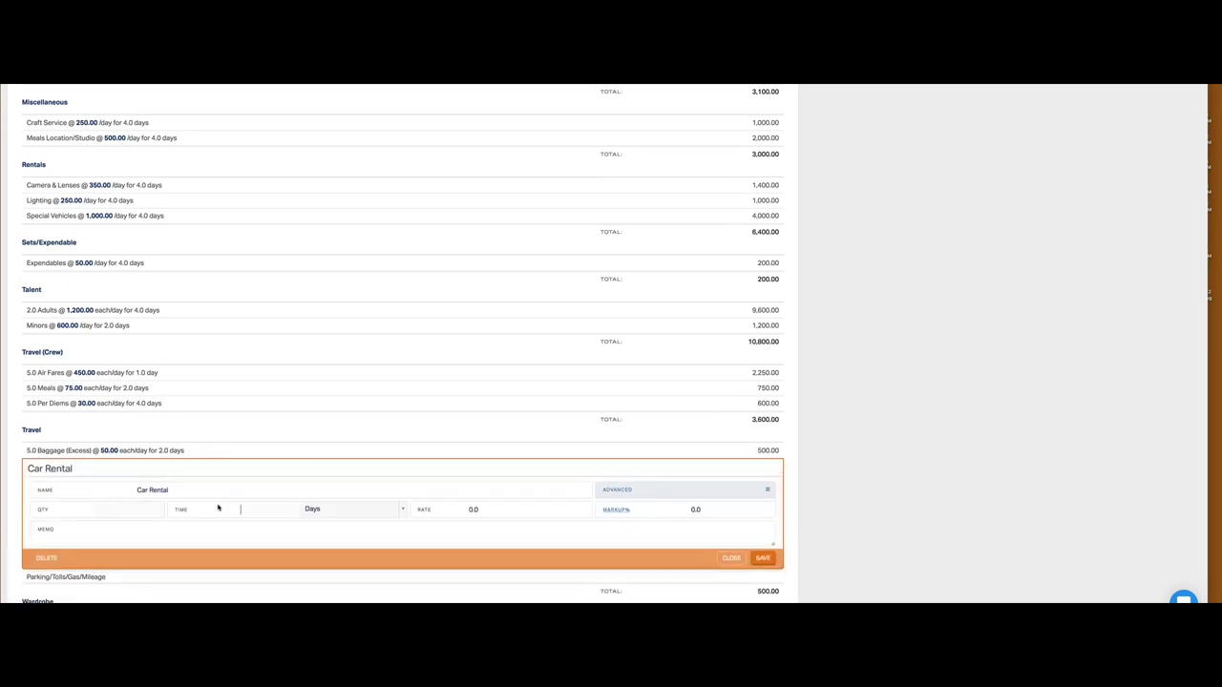
{"action": "type", "text": "6"}
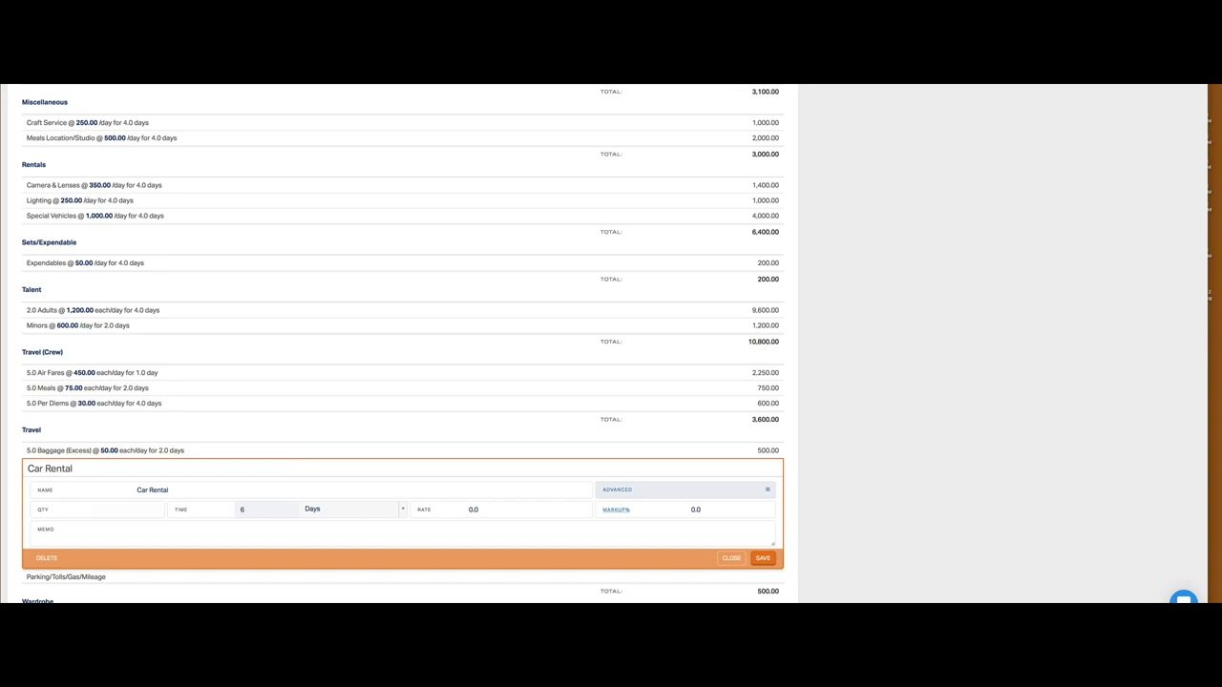
{"action": "left_click_drag", "start_coordinate": [489, 509], "coordinate": [415, 509]}
{"action": "type", "text": "200"}
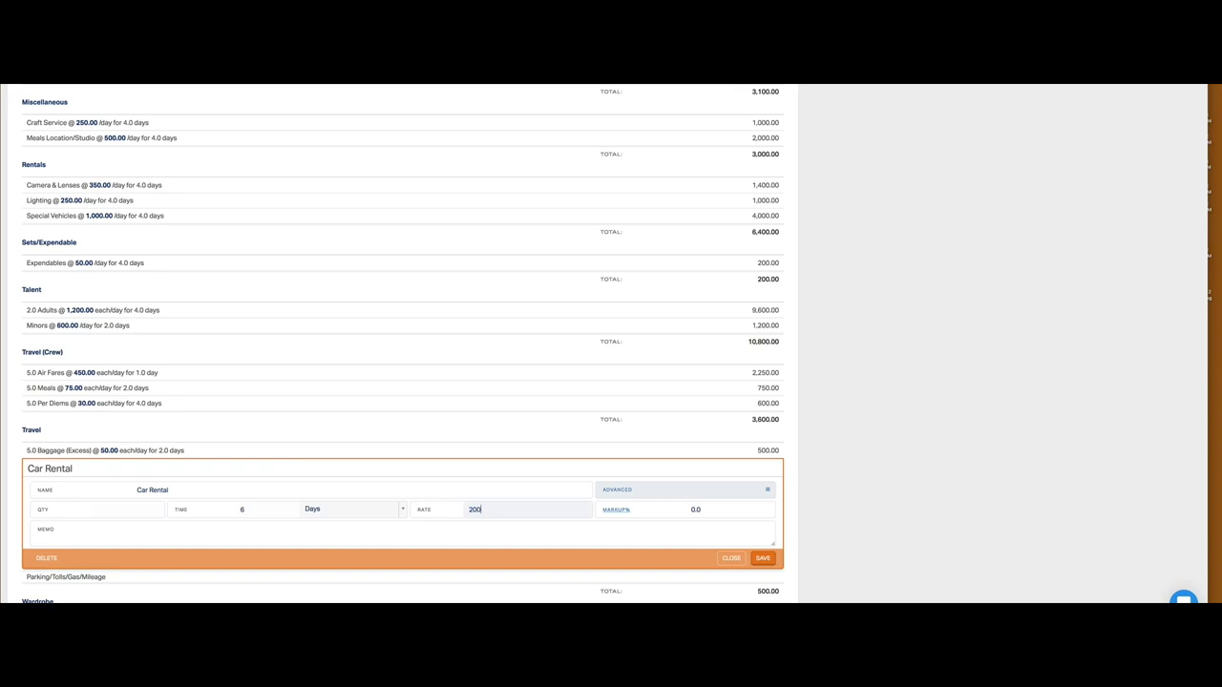
{"action": "left_click", "coordinate": [760, 558]}
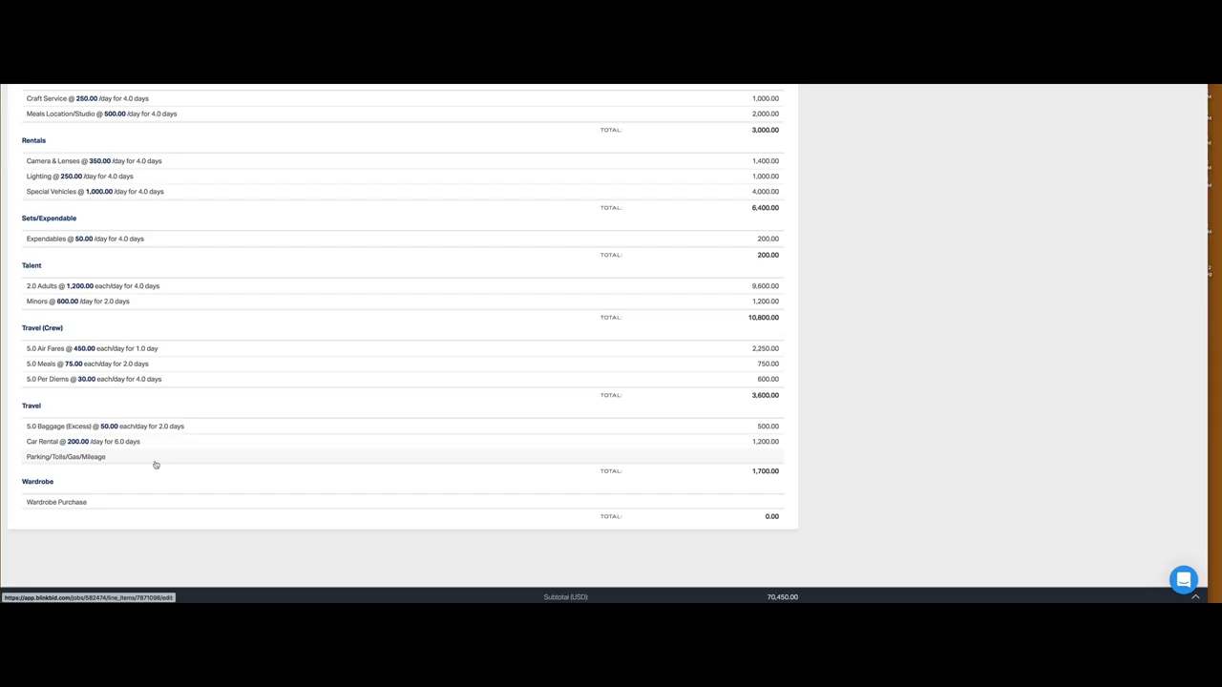
Set Parking/Tolls/Gas/Mileage to a rate of 50 and Wardrobe Purchase to quantity 2 for 4 days at 200, saving both line items
{"action": "left_click", "coordinate": [155, 465]}
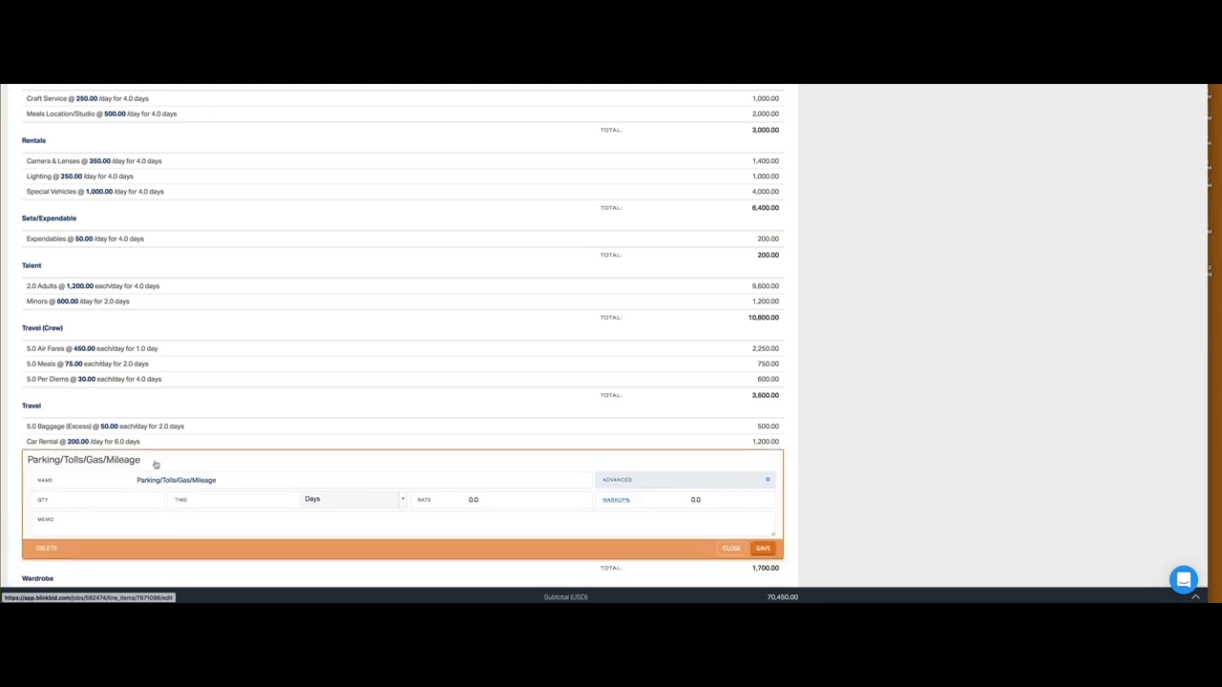
{"action": "left_click", "coordinate": [511, 497]}
{"action": "type", "text": "50"}
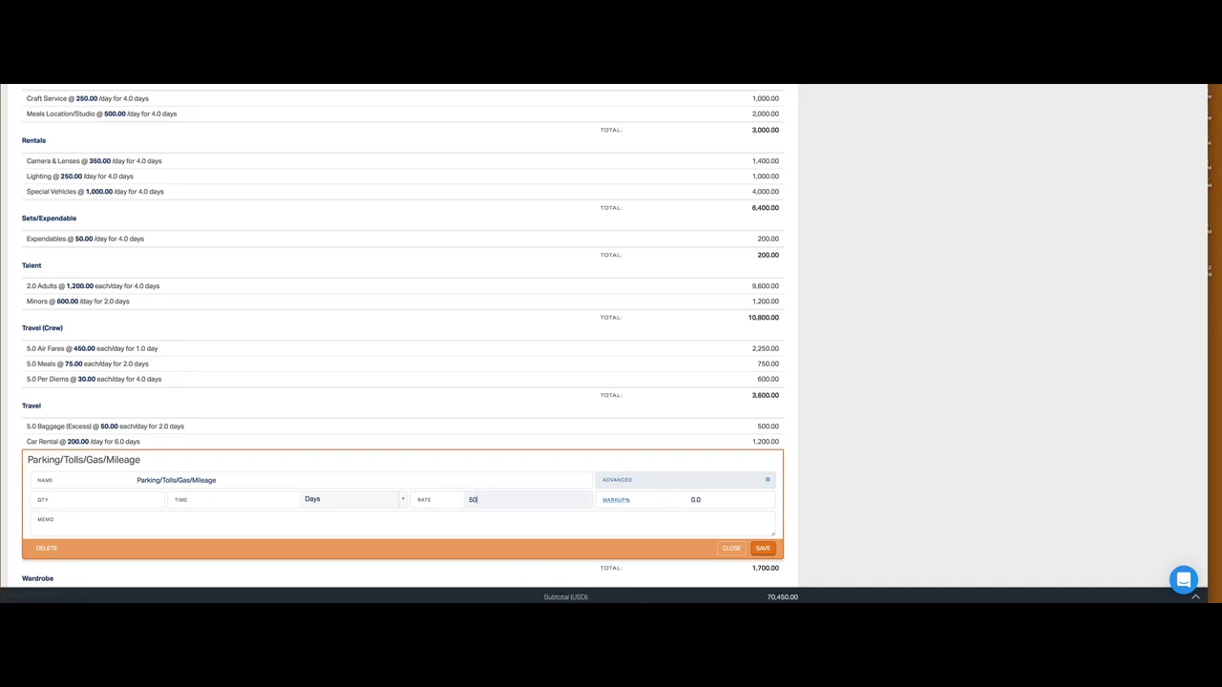
{"action": "left_click", "coordinate": [763, 548]}
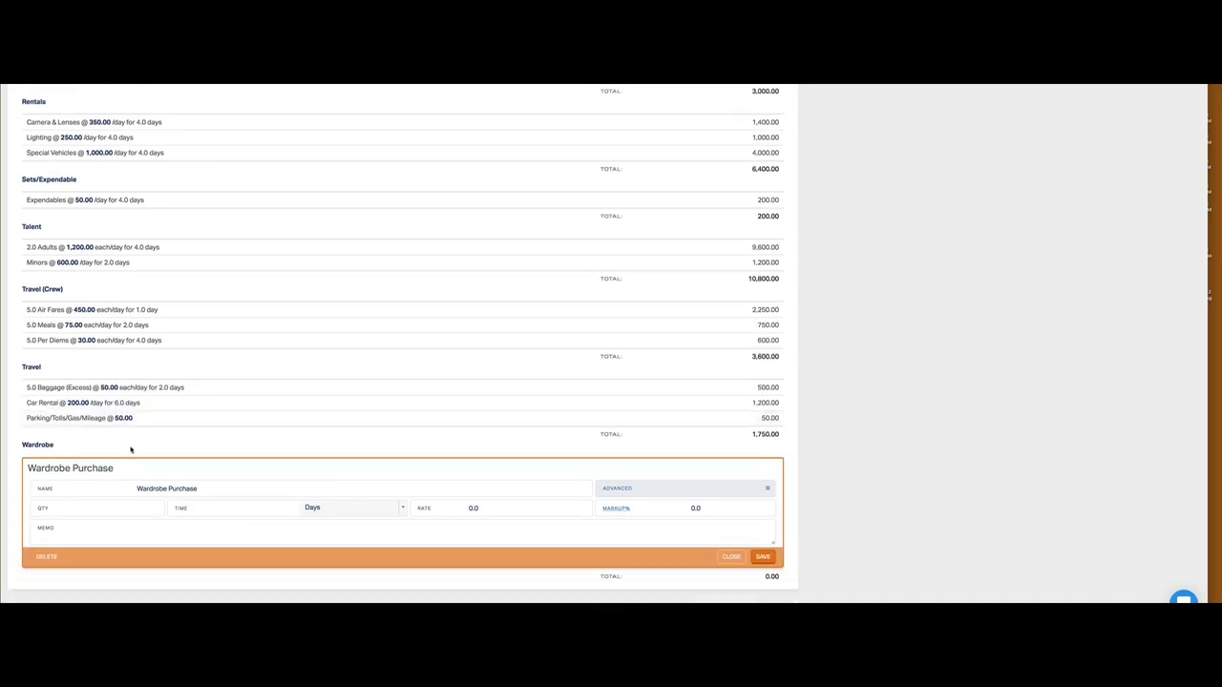
{"action": "left_click", "coordinate": [148, 512]}
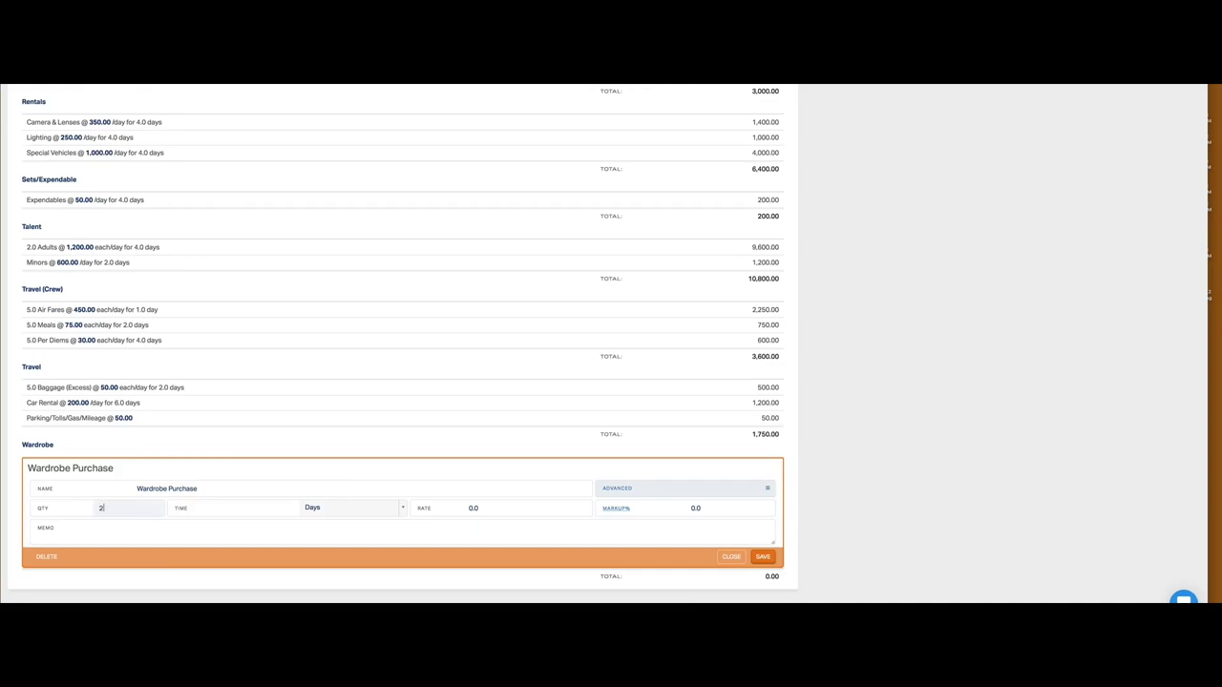
{"action": "left_click", "coordinate": [254, 511]}
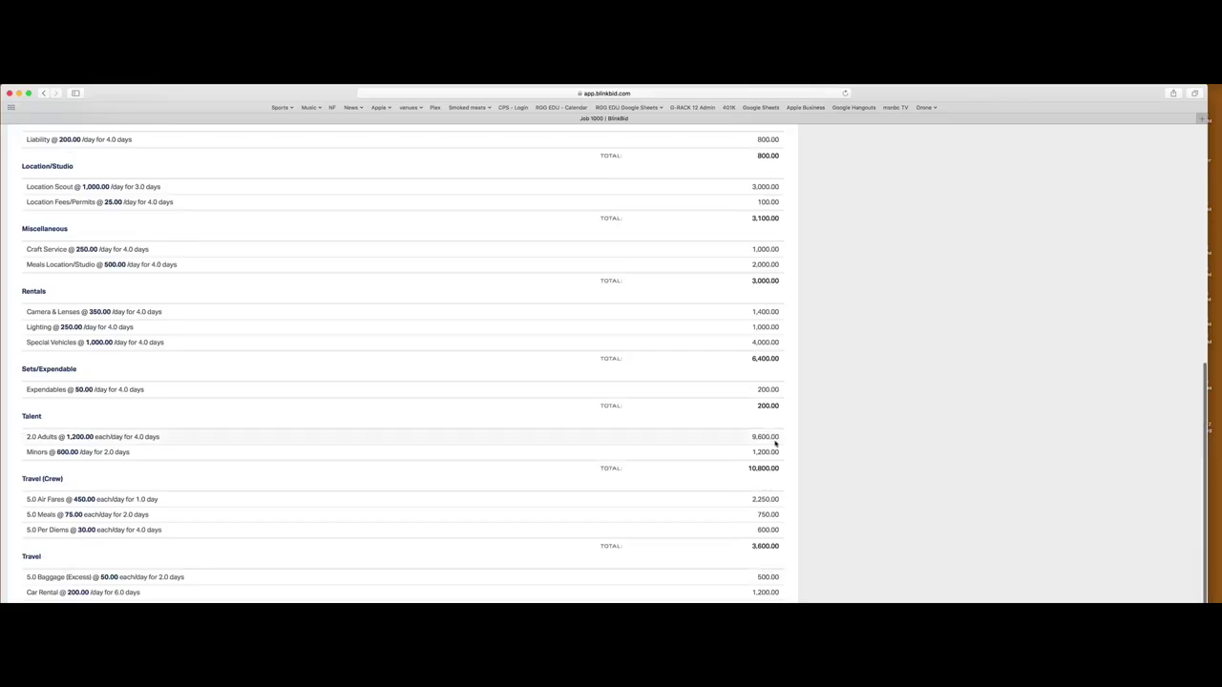
Add a Wardrobe Rental line item to the estimate from the list of available items
{"action": "scroll", "coordinate": [774, 441], "scroll_direction": "up", "scroll_amount": 5}
{"action": "left_click", "coordinate": [787, 273]}
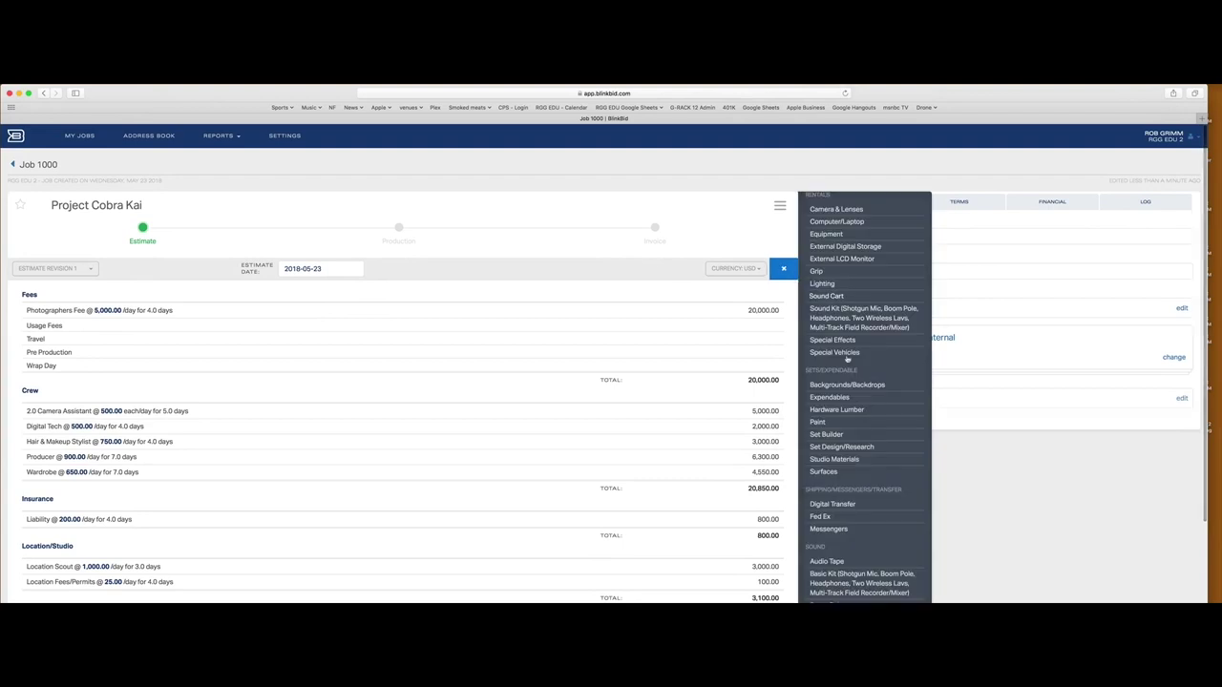
{"action": "scroll", "coordinate": [863, 401], "scroll_direction": "down", "scroll_amount": 5}
{"action": "scroll", "coordinate": [882, 426], "scroll_direction": "down", "scroll_amount": 10}
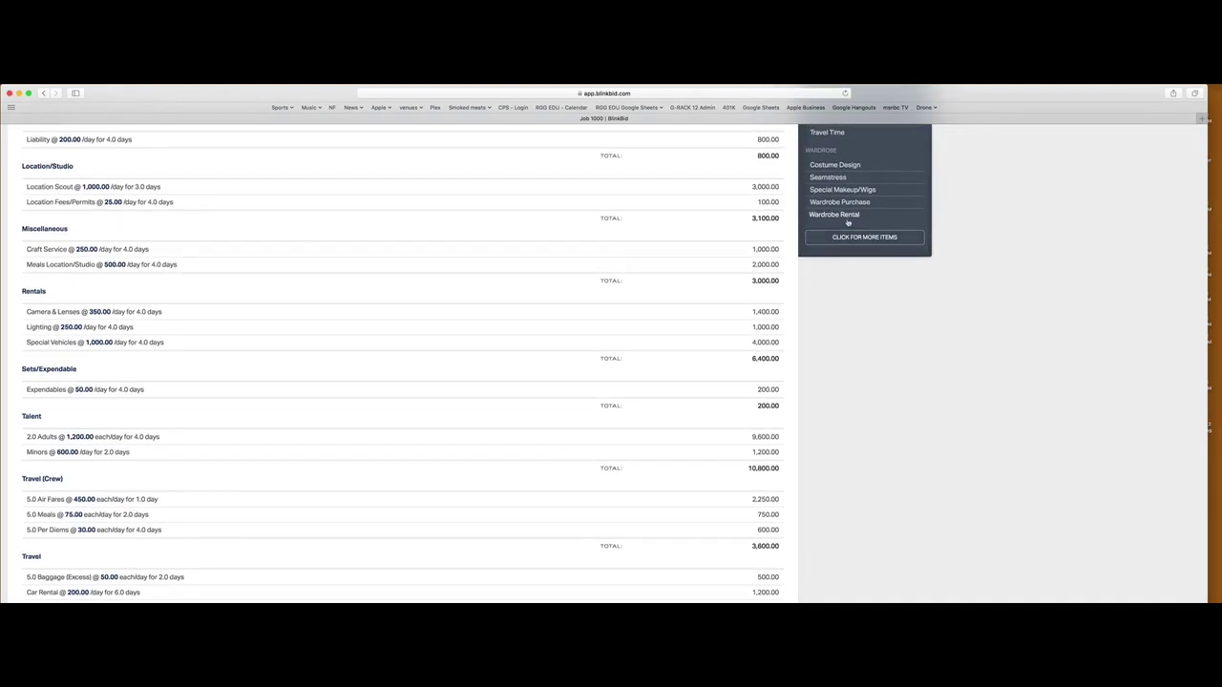
{"action": "left_click", "coordinate": [848, 221]}
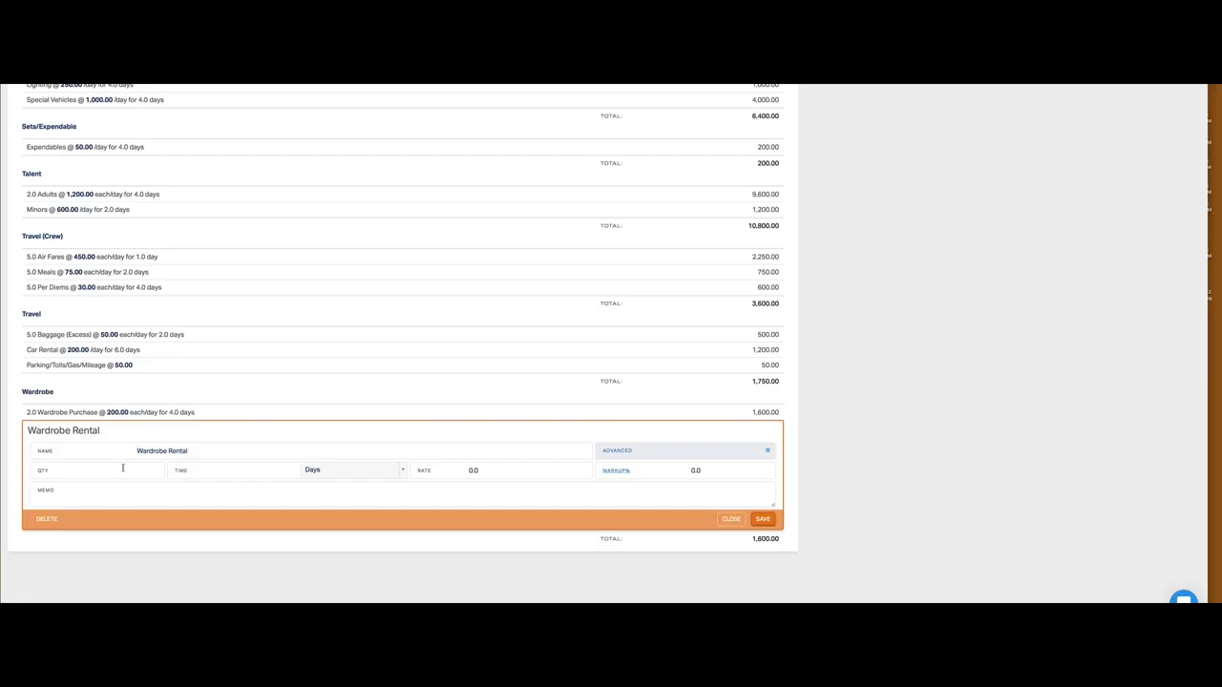
Set Wardrobe Rental to quantity 1 for 2 days at a rate of 150 and save the line item
{"action": "left_click", "coordinate": [123, 470]}
{"action": "type", "text": "1"}
{"action": "left_click", "coordinate": [234, 469]}
{"action": "type", "text": "2"}
{"action": "left_click", "coordinate": [489, 474]}
{"action": "type", "text": "150"}
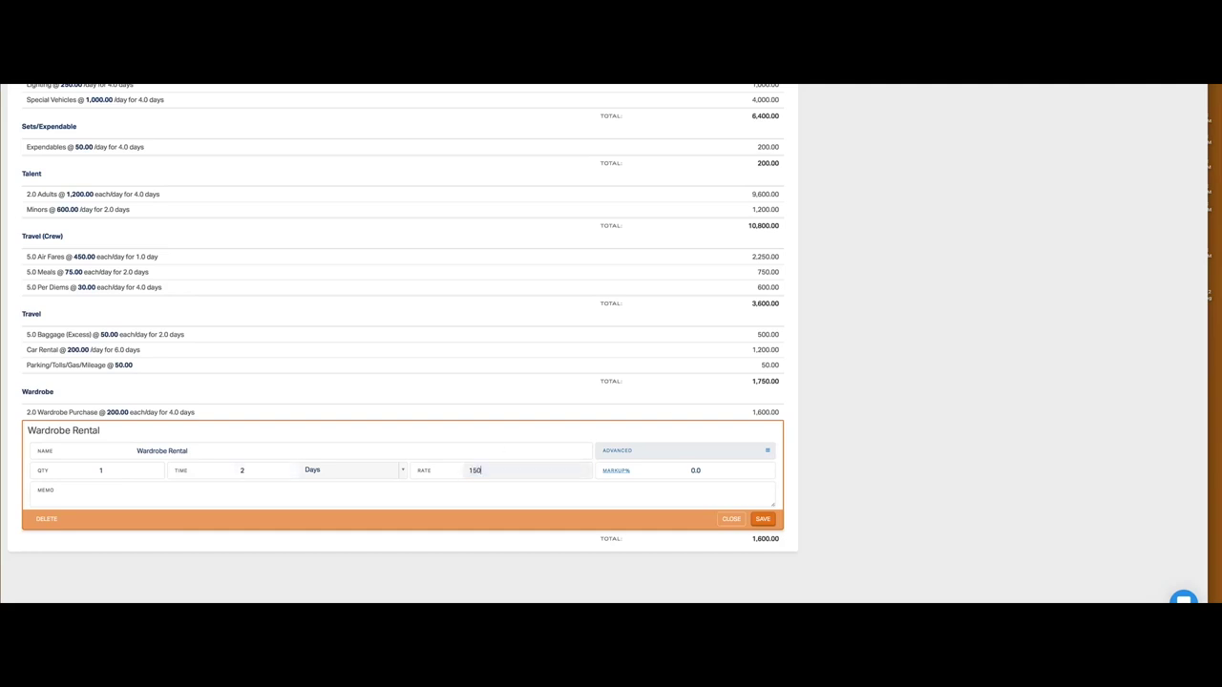
{"action": "left_click", "coordinate": [762, 518]}
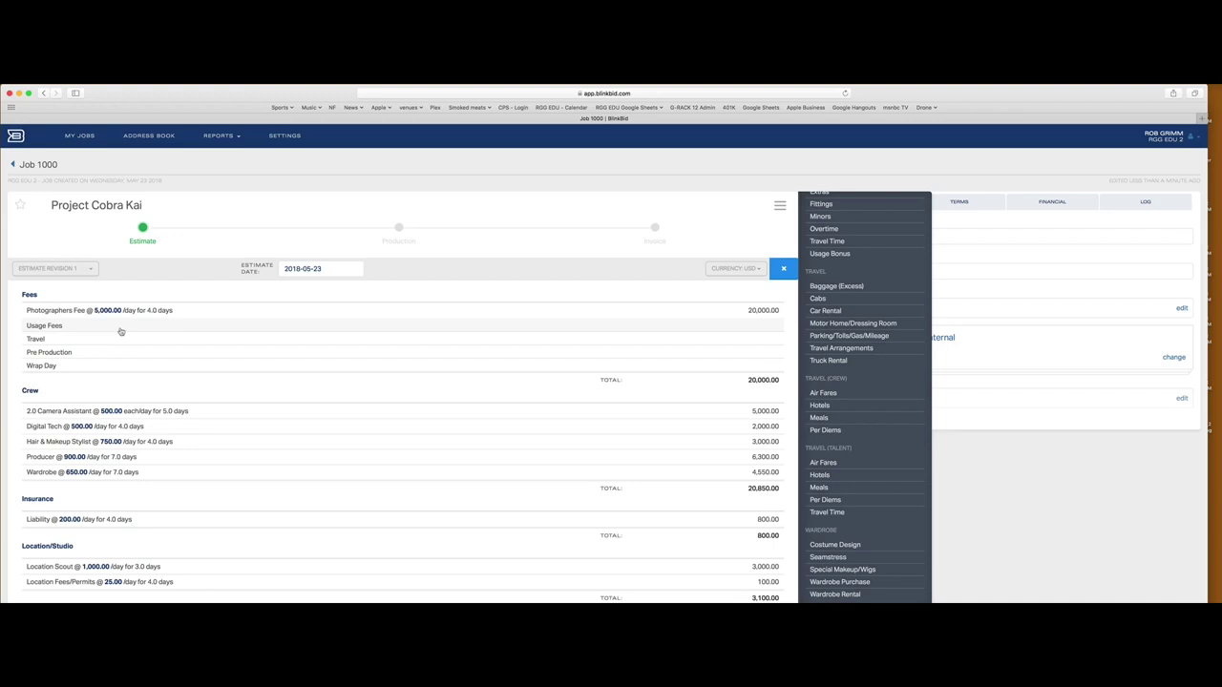
Set the Usage Fees line item to quantity 12 at a rate of 3000 and save it
{"action": "left_click", "coordinate": [120, 329]}
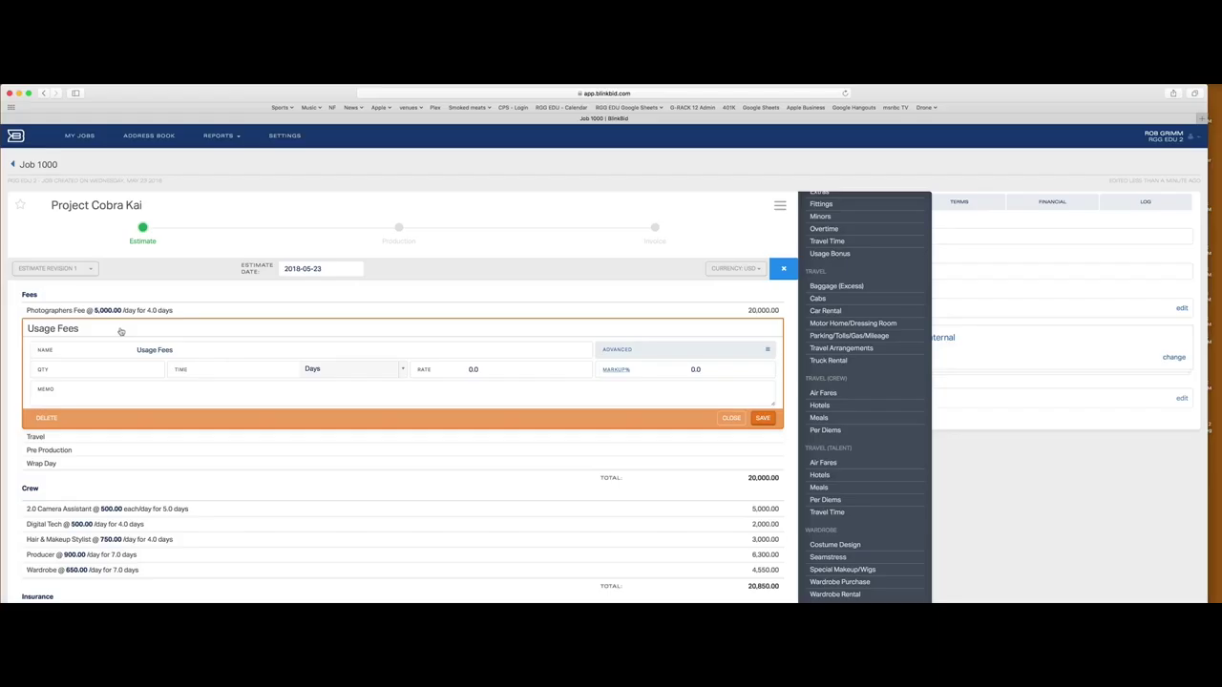
{"action": "left_click", "coordinate": [99, 368]}
{"action": "type", "text": "12"}
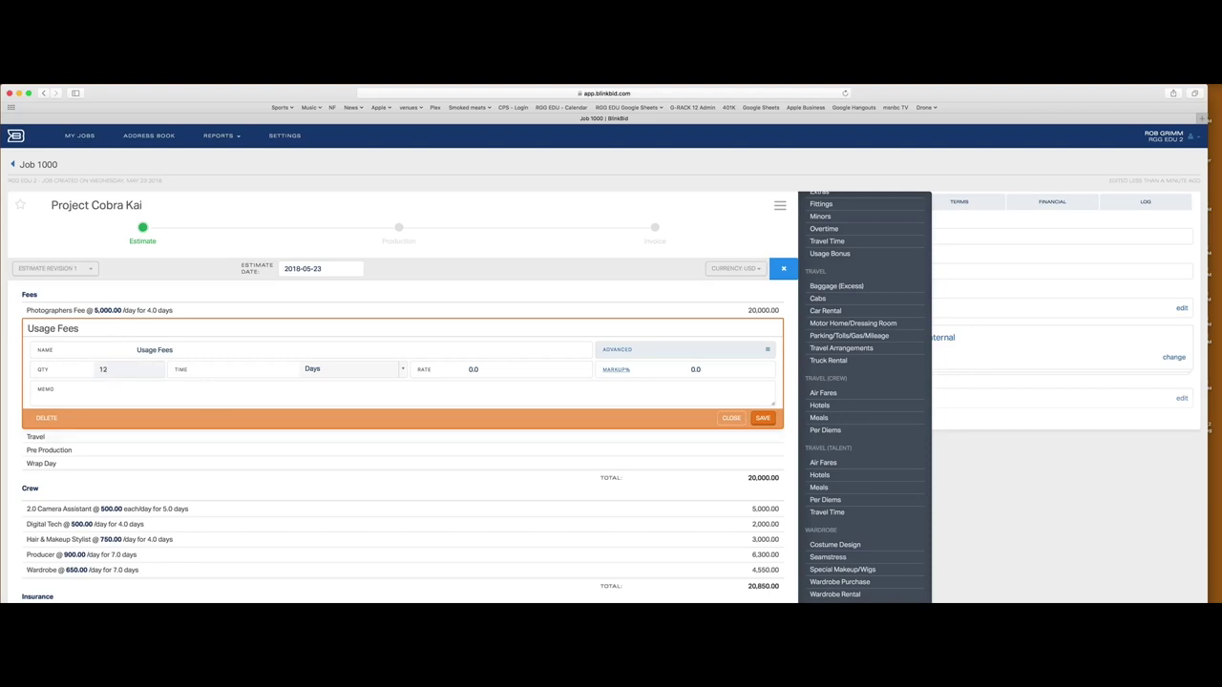
{"action": "left_click", "coordinate": [470, 368]}
{"action": "type", "text": "3000"}
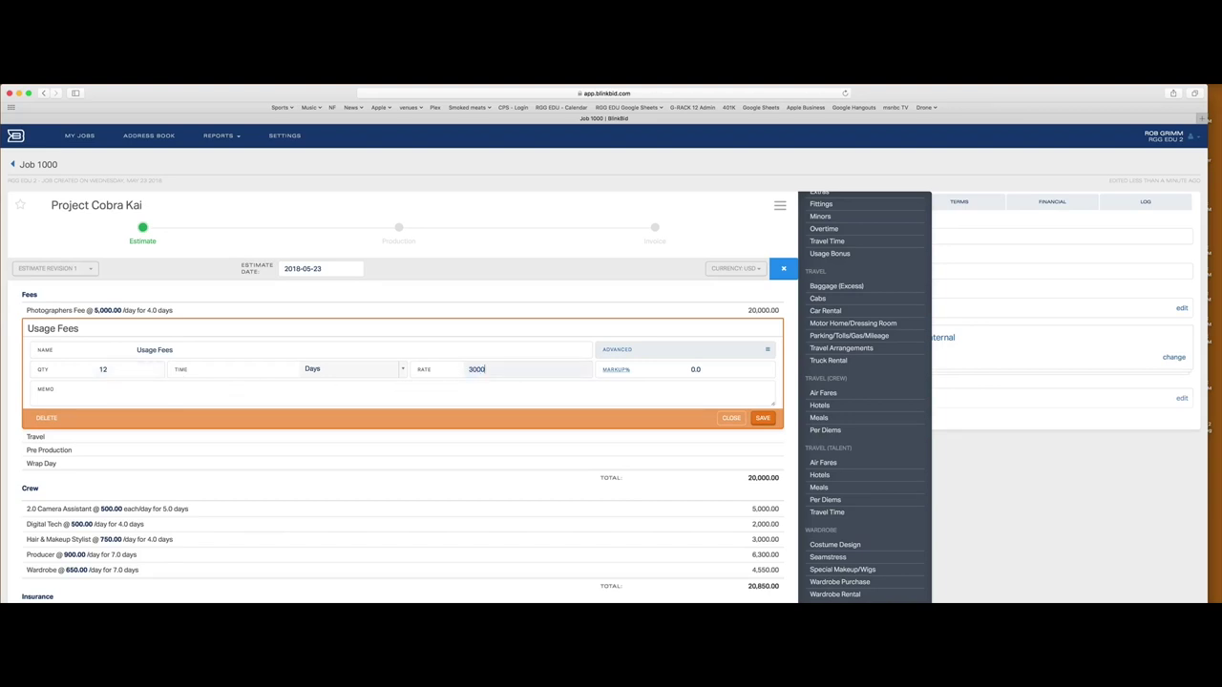
{"action": "left_click", "coordinate": [765, 422]}
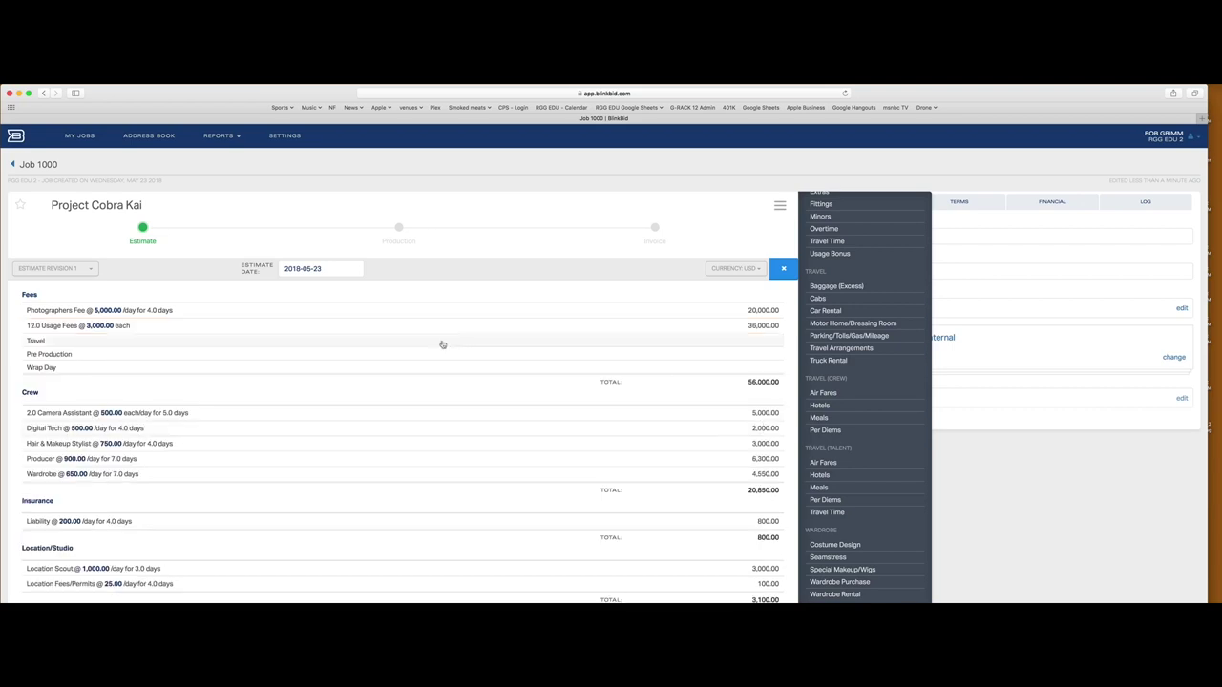
Set the Travel line item under Fees to 3 days at a rate of 2500 and save it
{"action": "left_click", "coordinate": [221, 343]}
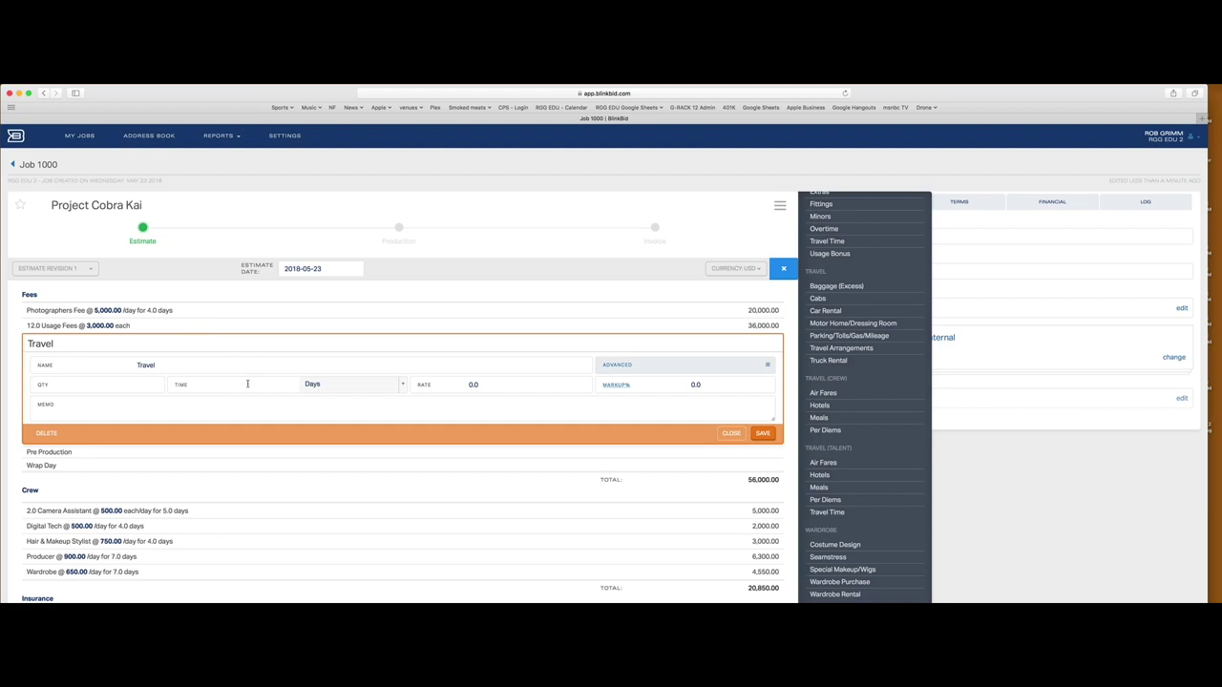
{"action": "left_click", "coordinate": [247, 383]}
{"action": "type", "text": "3"}
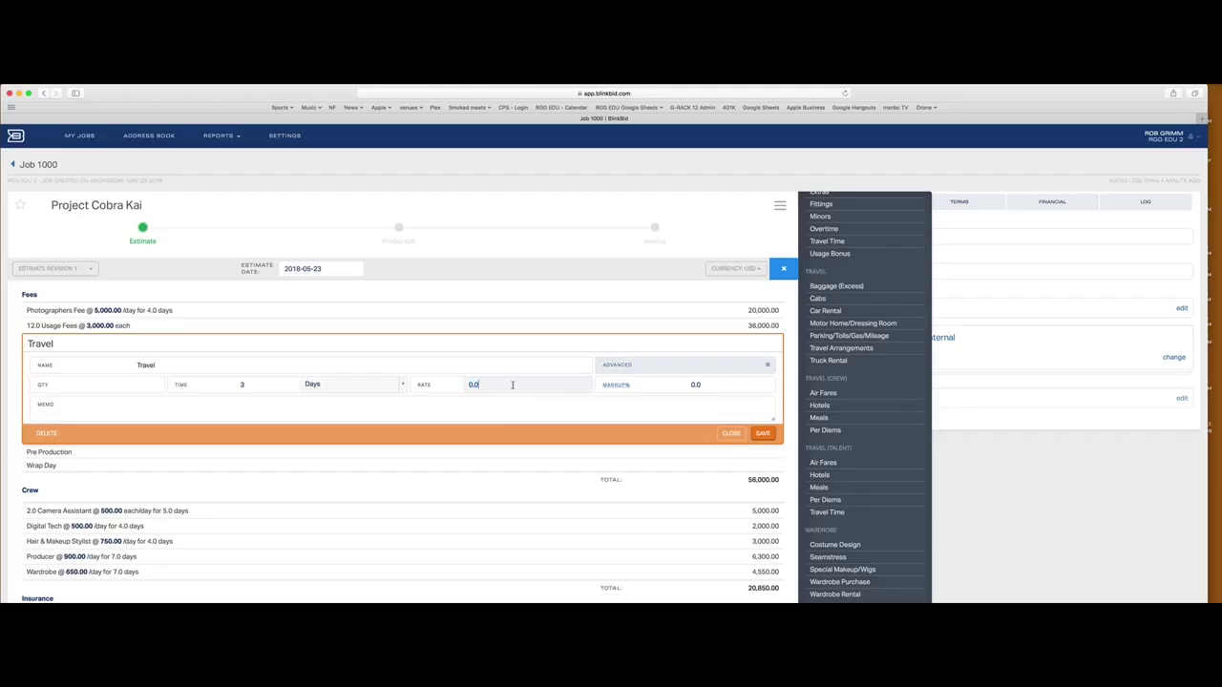
{"action": "left_click_drag", "start_coordinate": [512, 385], "coordinate": [468, 384]}
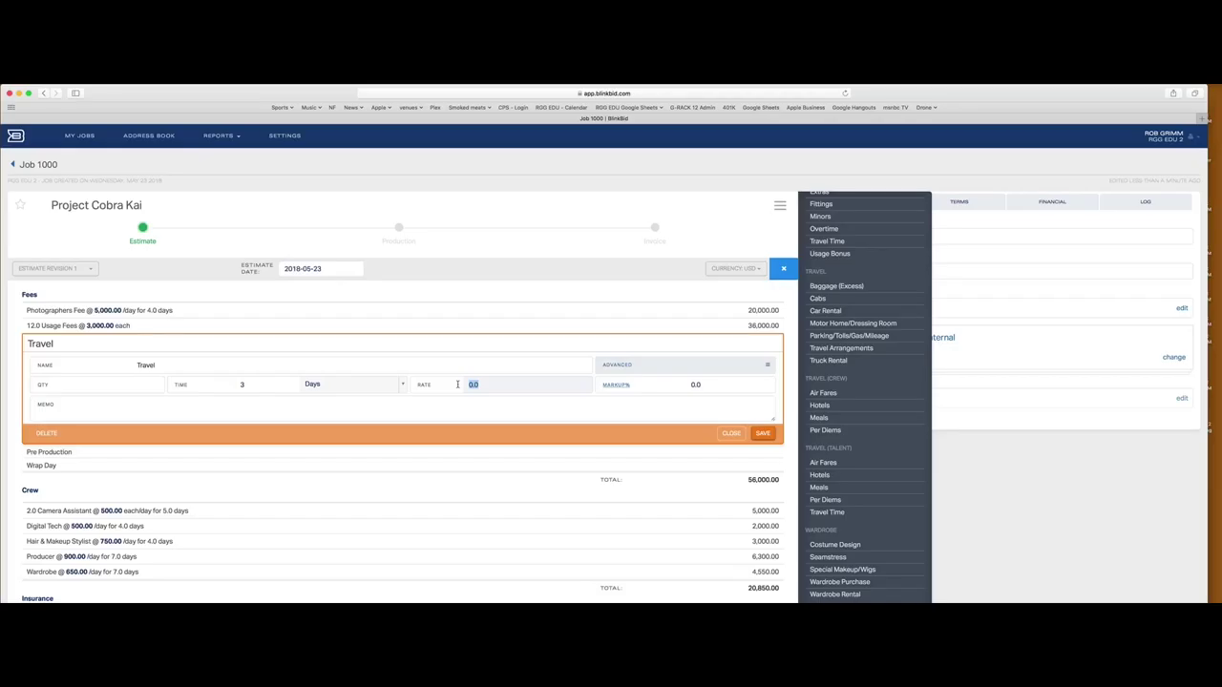
{"action": "type", "text": "2500"}
{"action": "left_click", "coordinate": [763, 434]}
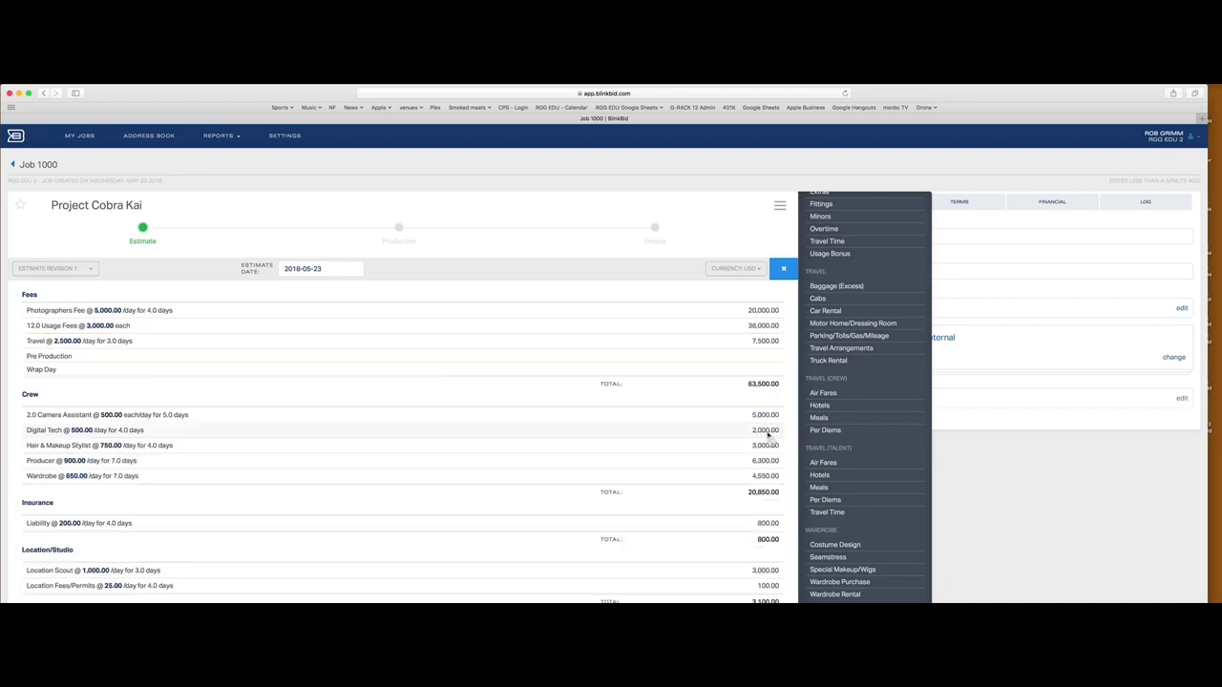
Set the Pre Production line item to 4 days at a rate of 500 and save it
{"action": "left_click", "coordinate": [135, 358]}
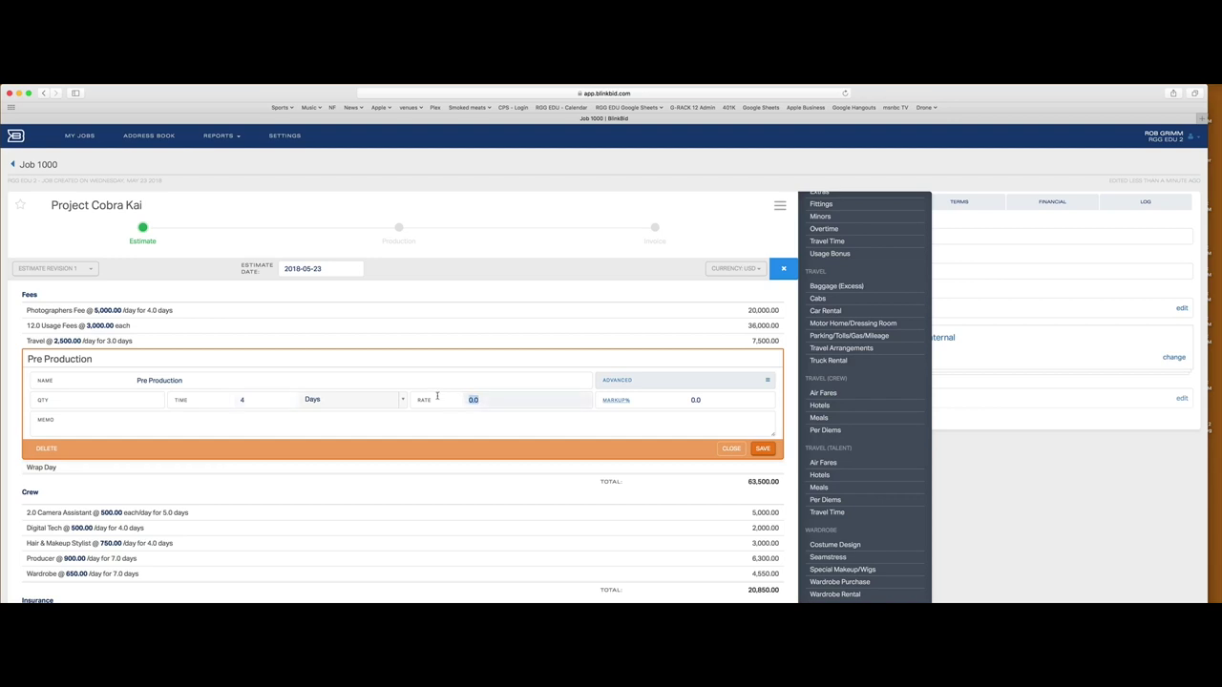
{"action": "type", "text": "5000"}
{"action": "left_click", "coordinate": [762, 449]}
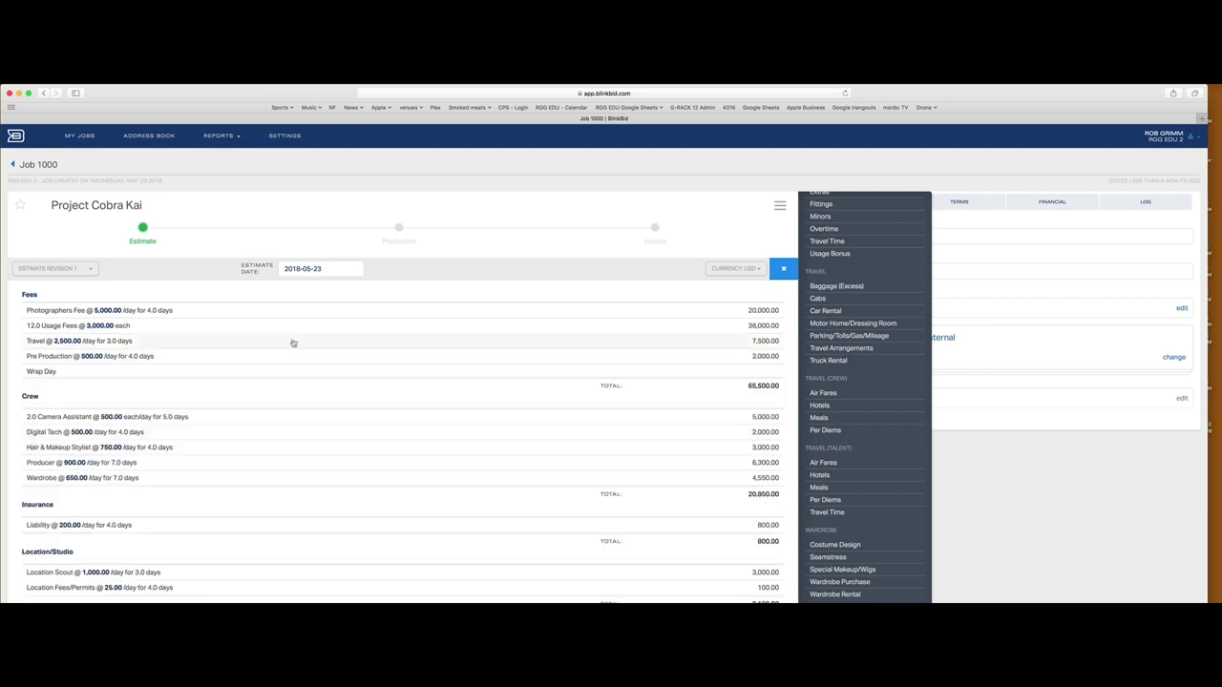
Open the Wrap Day line item under Fees for editing
{"action": "left_click", "coordinate": [278, 373]}
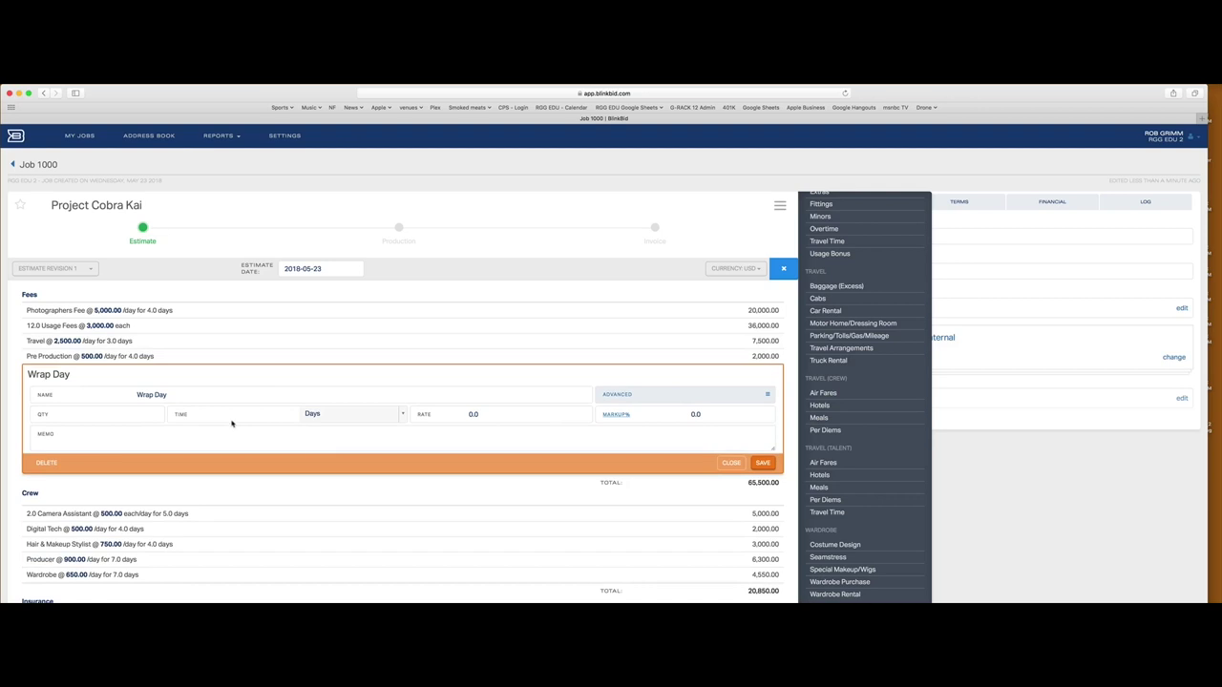